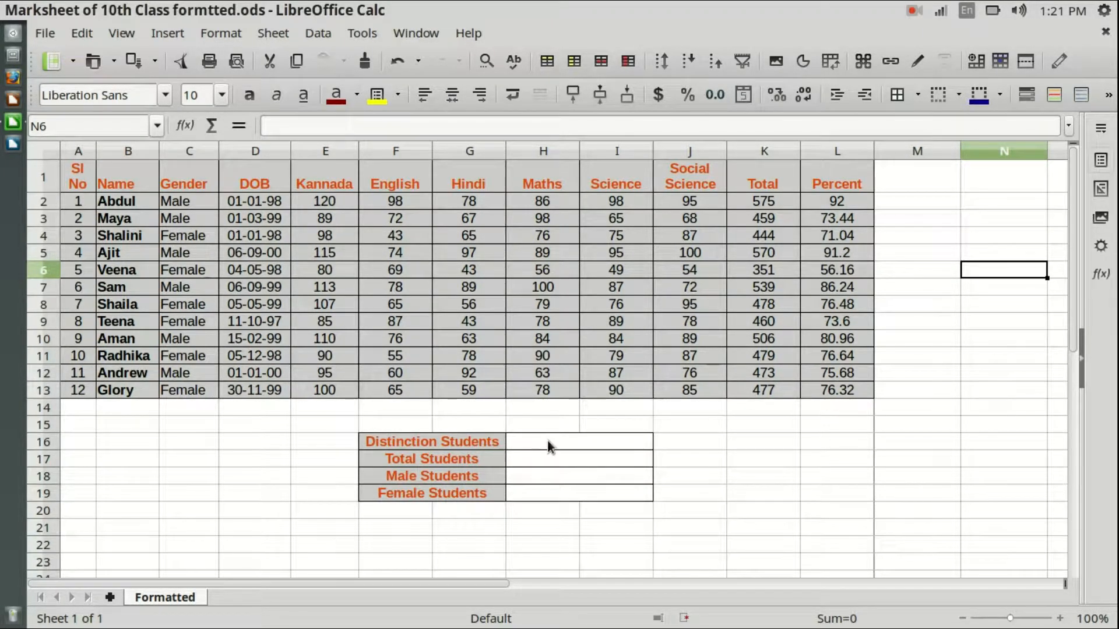
- Examine the Distinction, Total, Male and Female Students rows, their result cells and the student names in B2:B13
{"action": "left_click", "coordinate": [400, 442]}
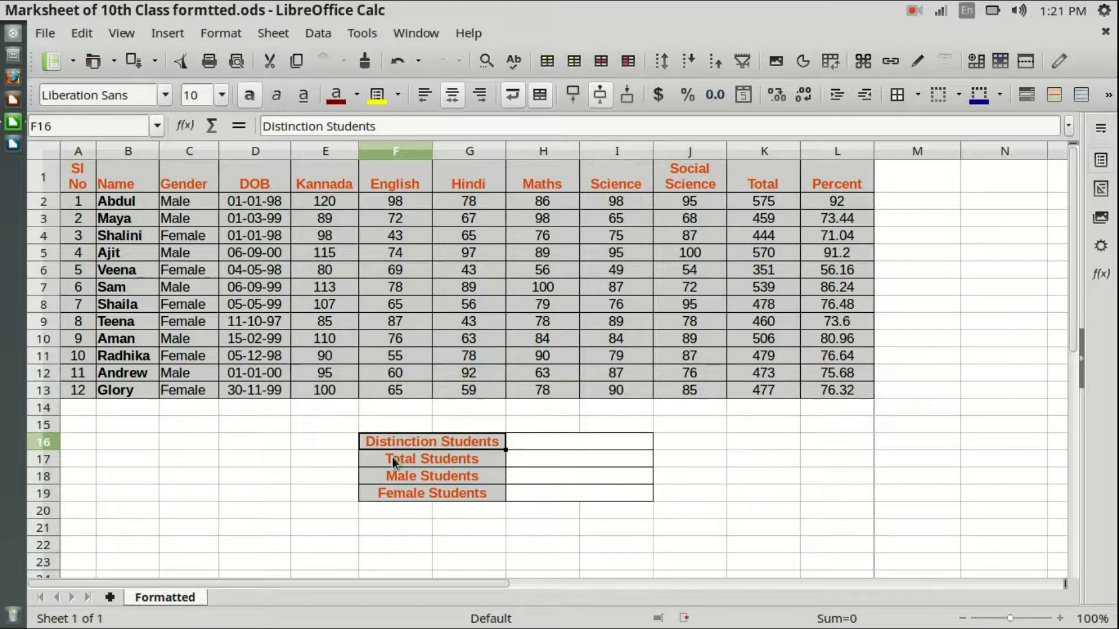
{"action": "left_click", "coordinate": [434, 459]}
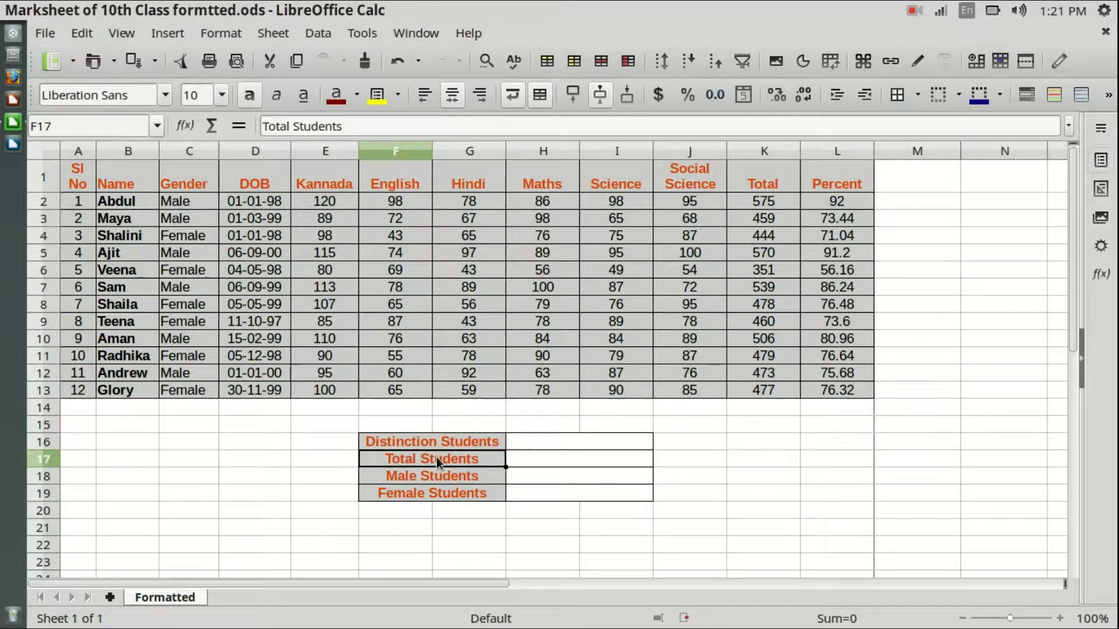
{"action": "left_click", "coordinate": [411, 478]}
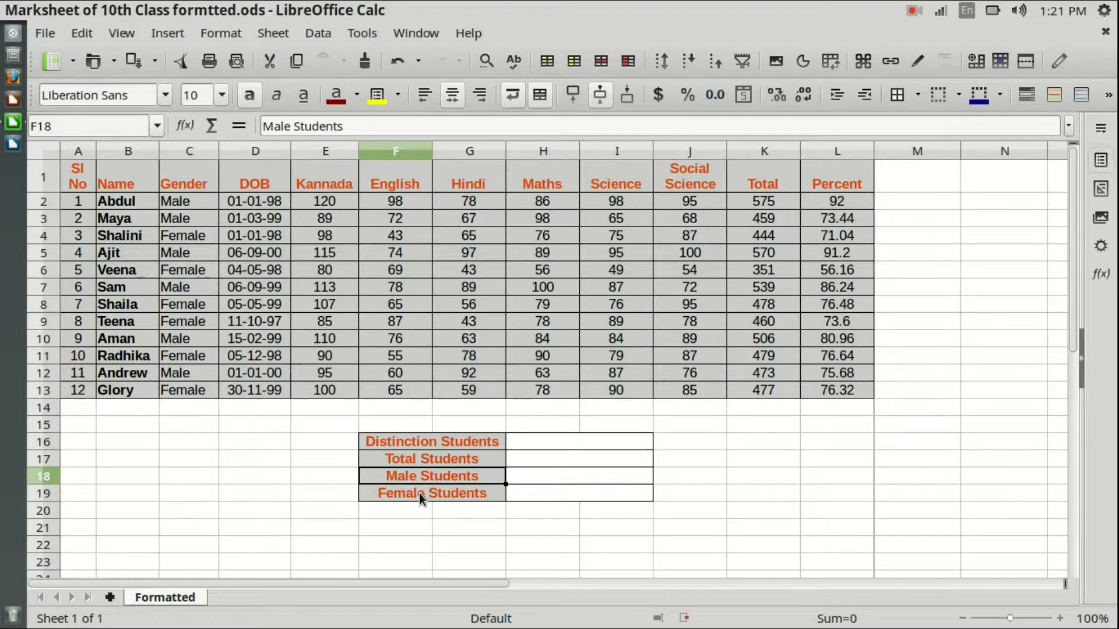
{"action": "left_click", "coordinate": [419, 493]}
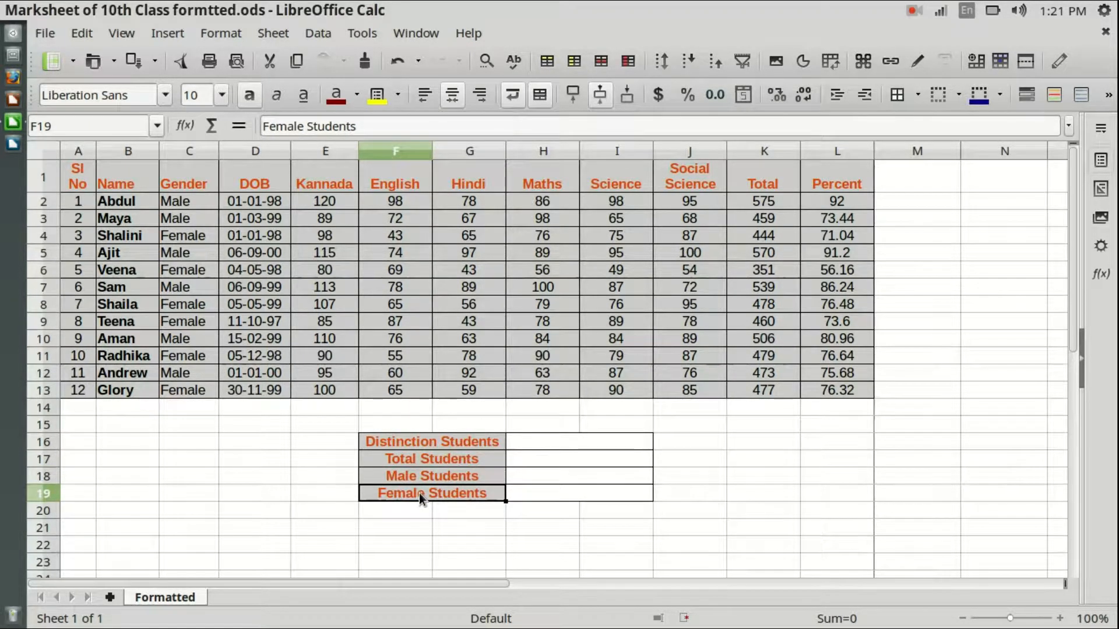
{"action": "left_click", "coordinate": [669, 446]}
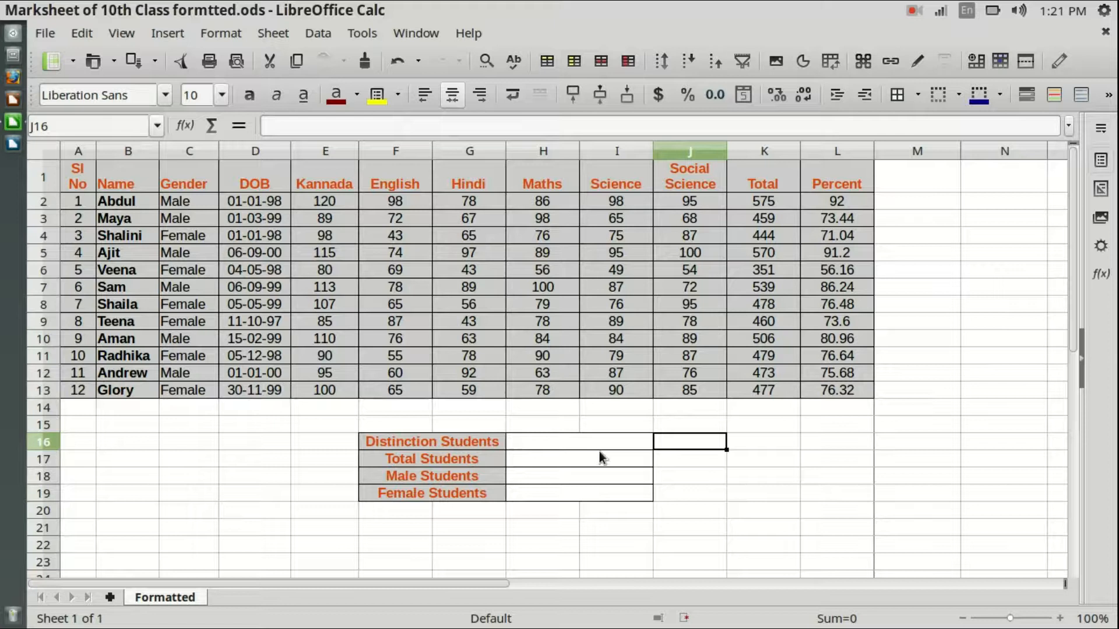
{"action": "left_click_drag", "start_coordinate": [603, 440], "coordinate": [613, 496]}
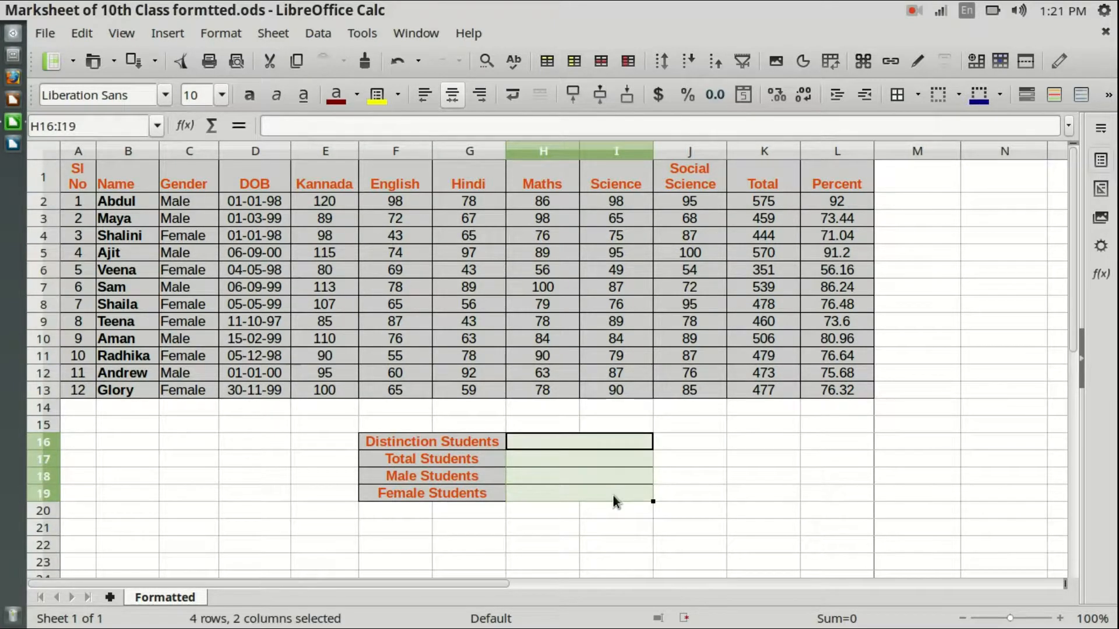
{"action": "left_click", "coordinate": [749, 472]}
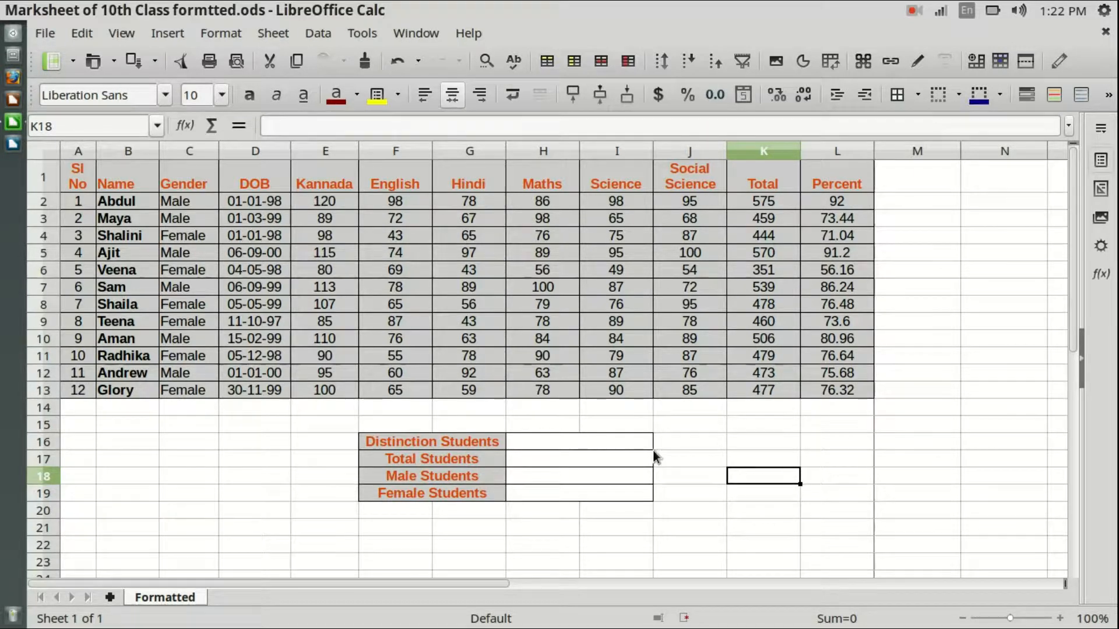
{"action": "left_click", "coordinate": [402, 459]}
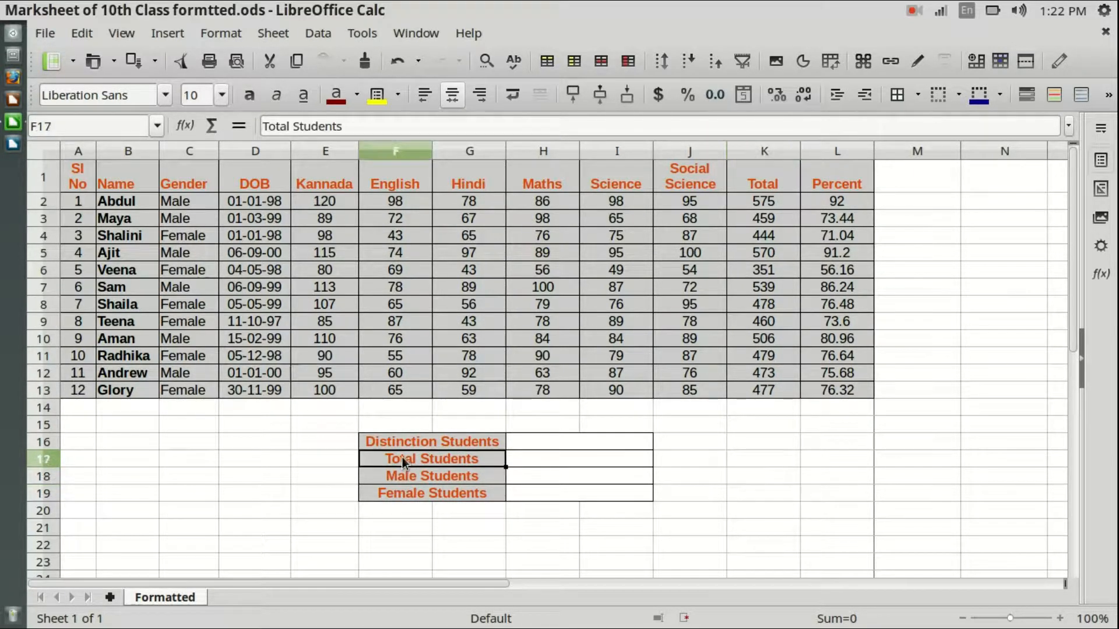
{"action": "left_click", "coordinate": [536, 461]}
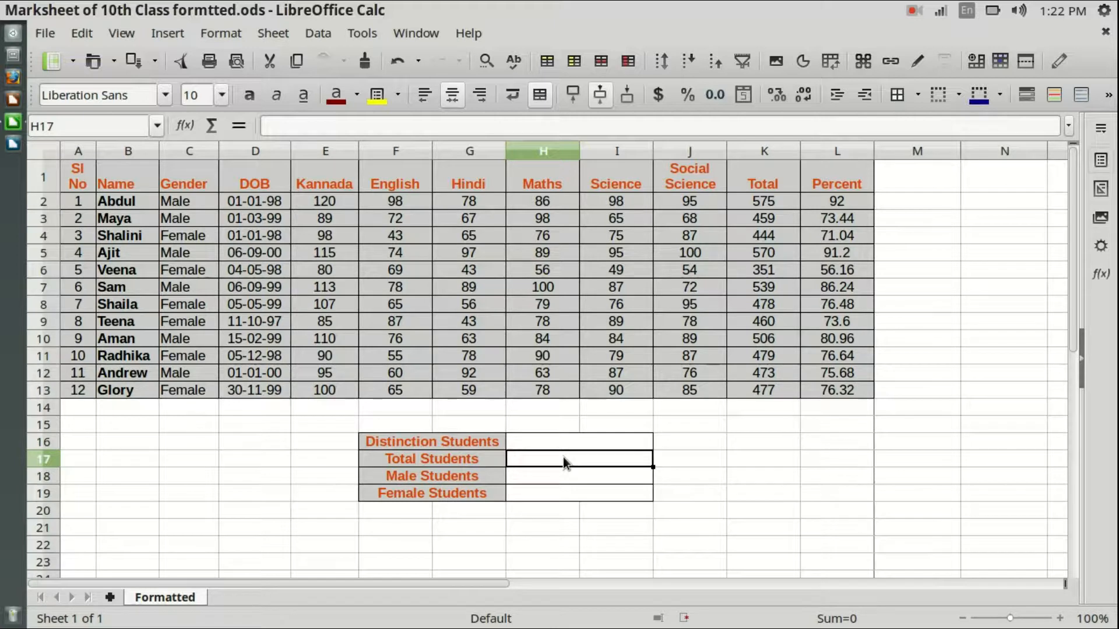
{"action": "left_click", "coordinate": [736, 461]}
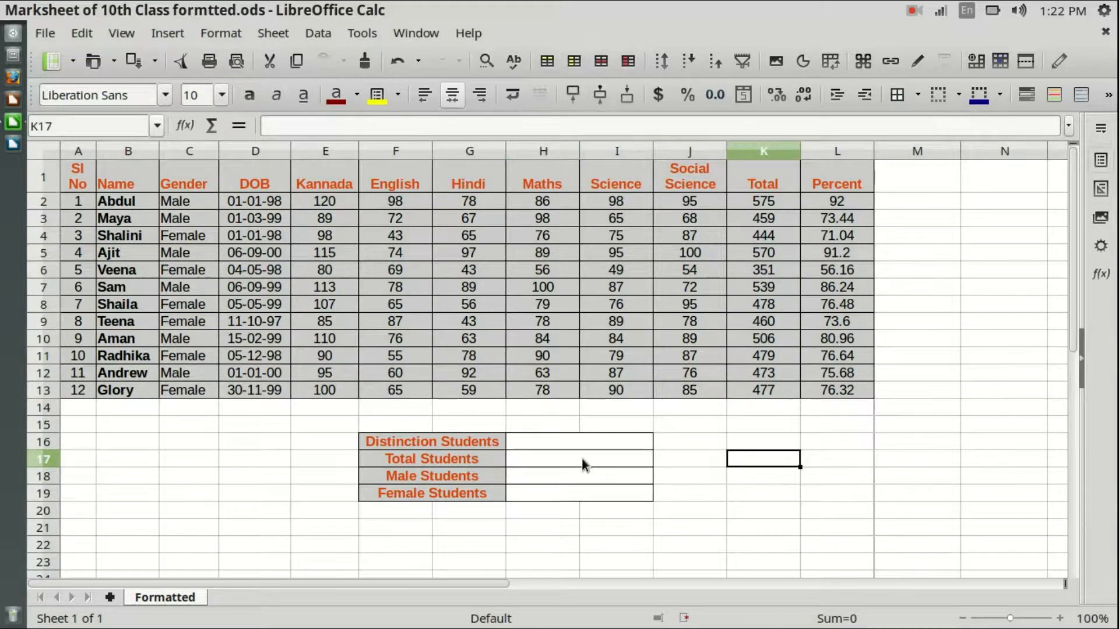
{"action": "left_click", "coordinate": [585, 463]}
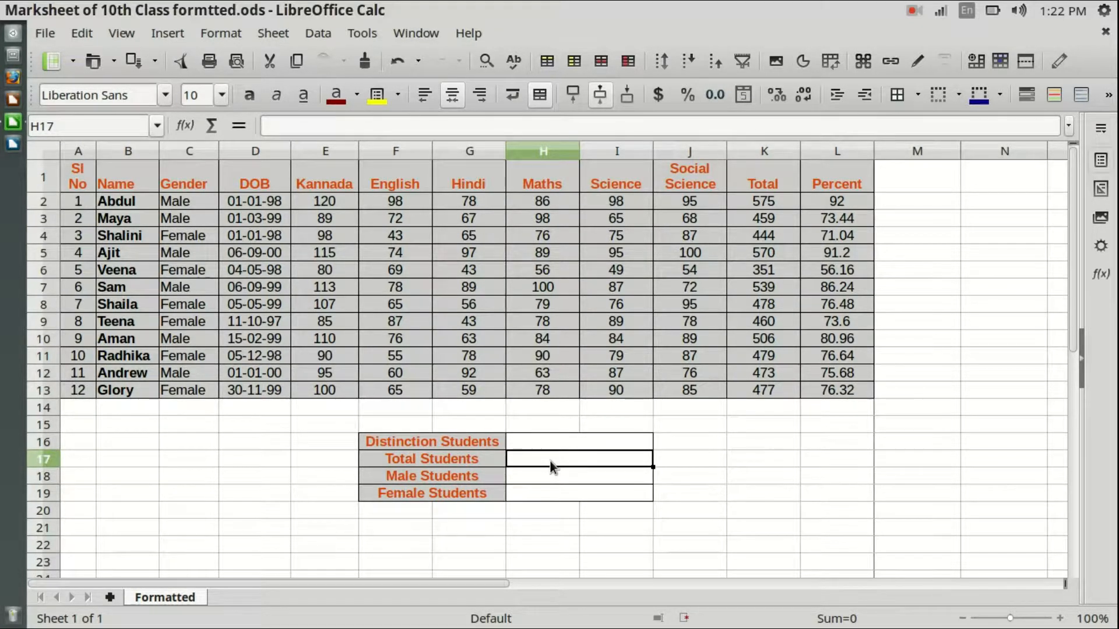
{"action": "left_click_drag", "start_coordinate": [130, 201], "coordinate": [133, 398]}
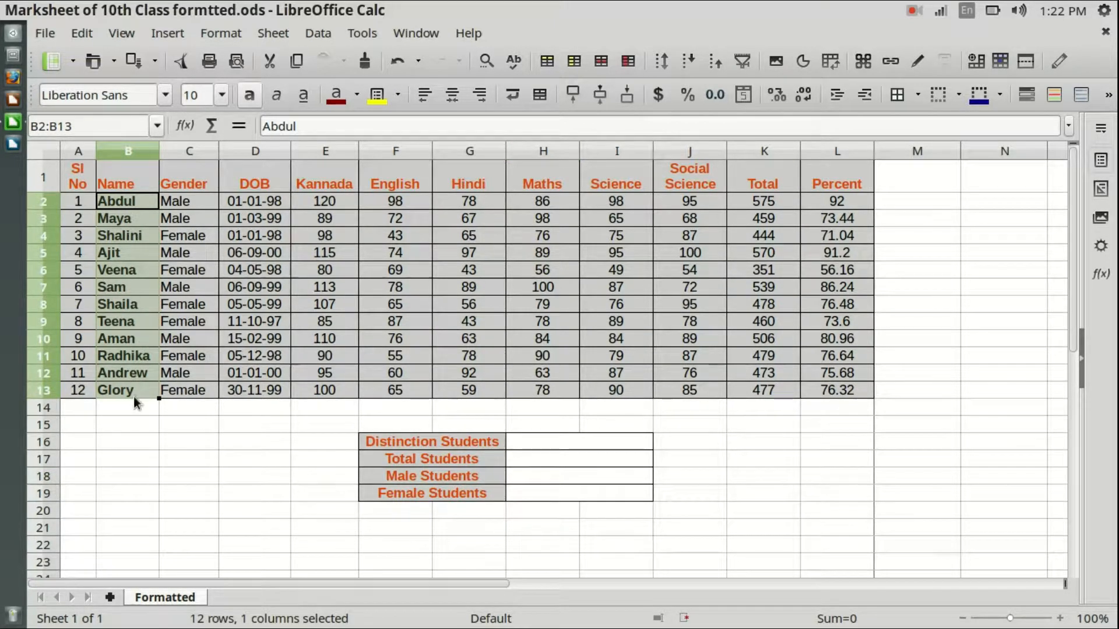
- Start a COUNTA function in the Function Wizard for the Total Students result cell H17
{"action": "left_click", "coordinate": [571, 457]}
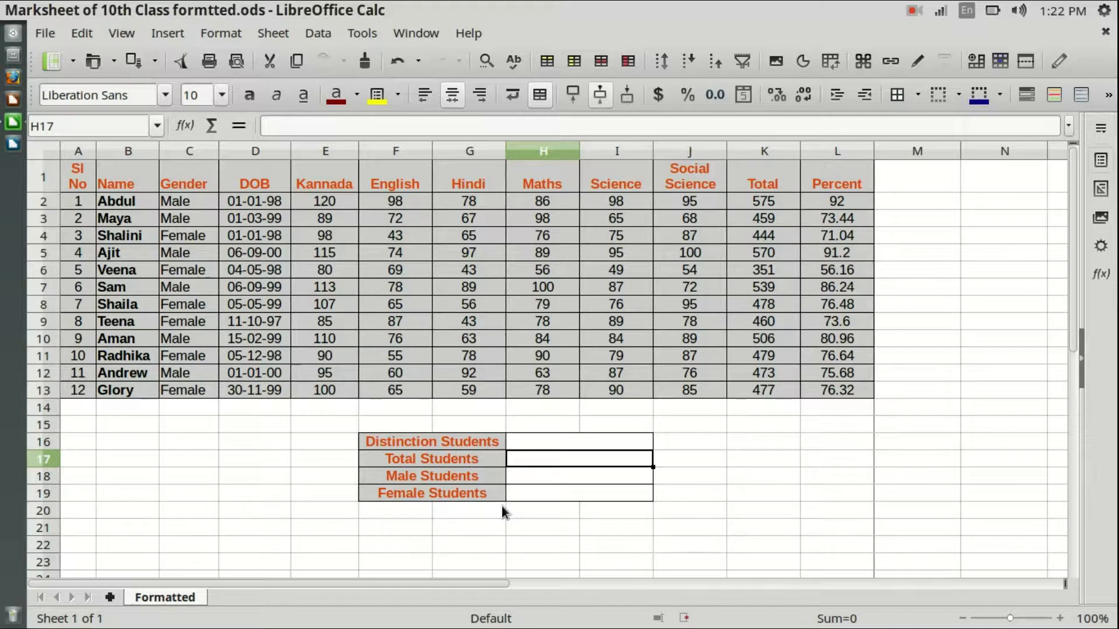
{"action": "left_click", "coordinate": [185, 127]}
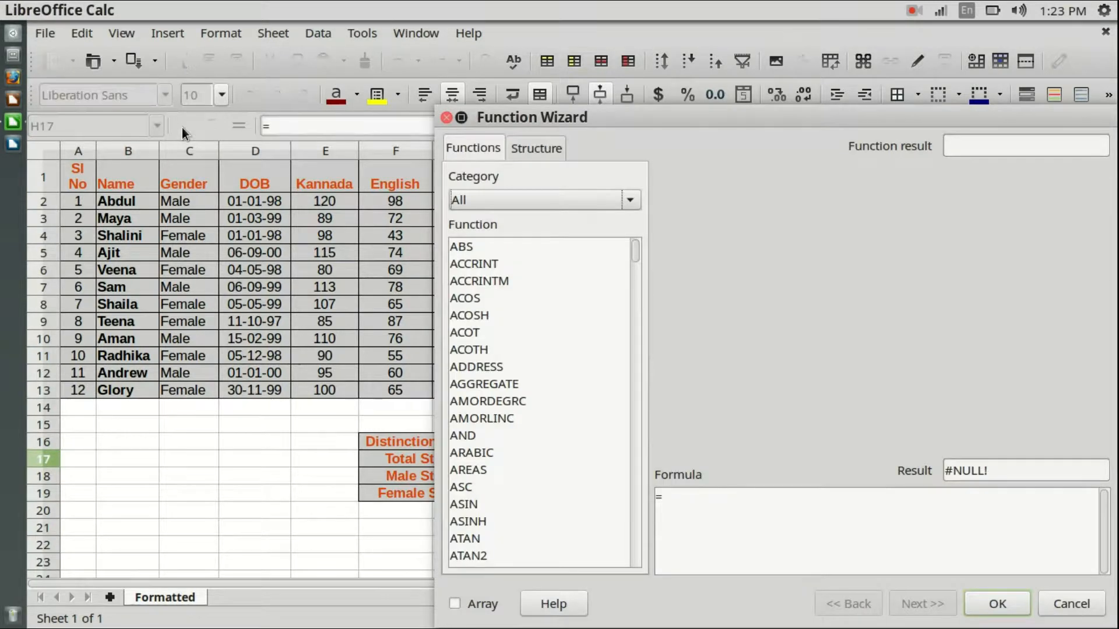
{"action": "left_click_drag", "start_coordinate": [677, 125], "coordinate": [583, 81]}
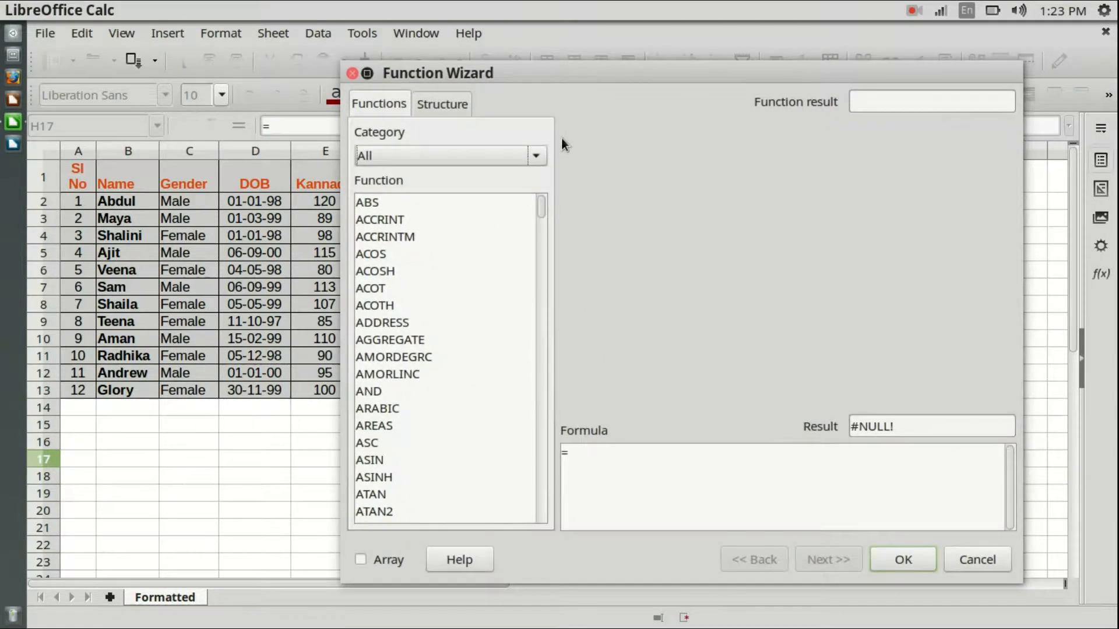
{"action": "left_click", "coordinate": [534, 154]}
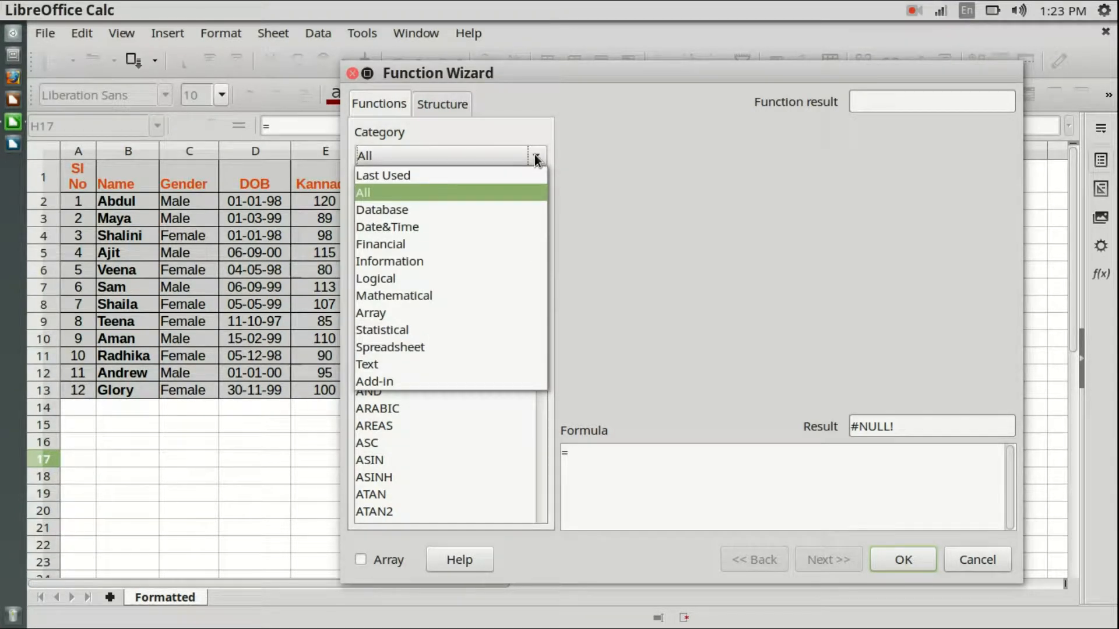
{"action": "left_click", "coordinate": [534, 155]}
{"action": "left_click_drag", "start_coordinate": [544, 209], "coordinate": [549, 262]}
{"action": "scroll", "coordinate": [479, 351], "scroll_direction": "down", "scroll_amount": 4}
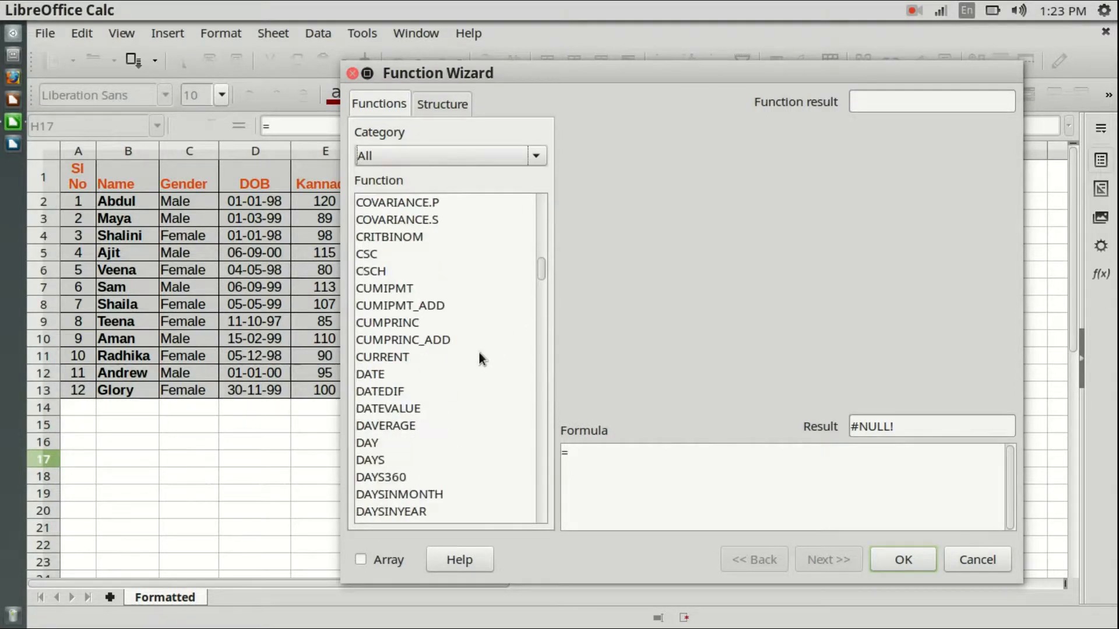
{"action": "scroll", "coordinate": [478, 352], "scroll_direction": "up", "scroll_amount": 2}
{"action": "scroll", "coordinate": [478, 352], "scroll_direction": "up", "scroll_amount": 2}
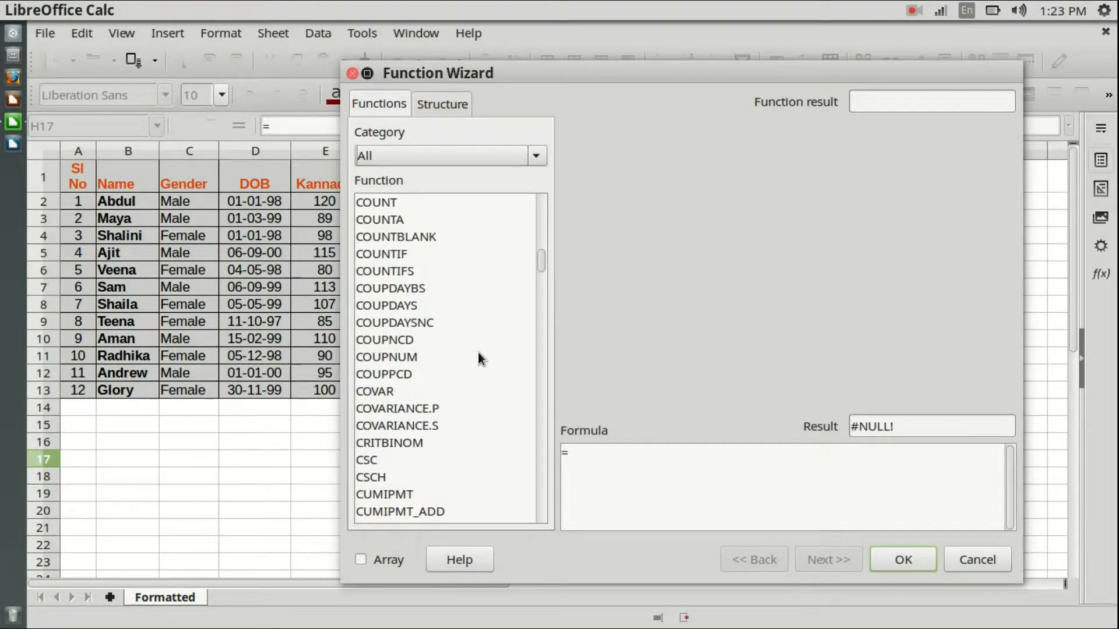
{"action": "left_click", "coordinate": [388, 220]}
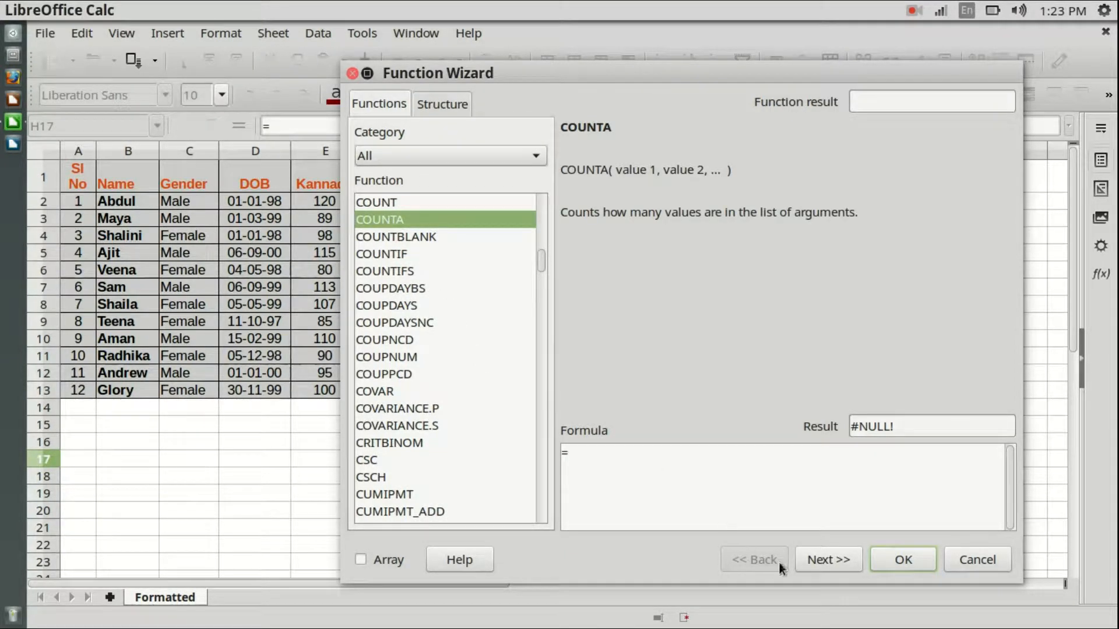
{"action": "left_click", "coordinate": [829, 560]}
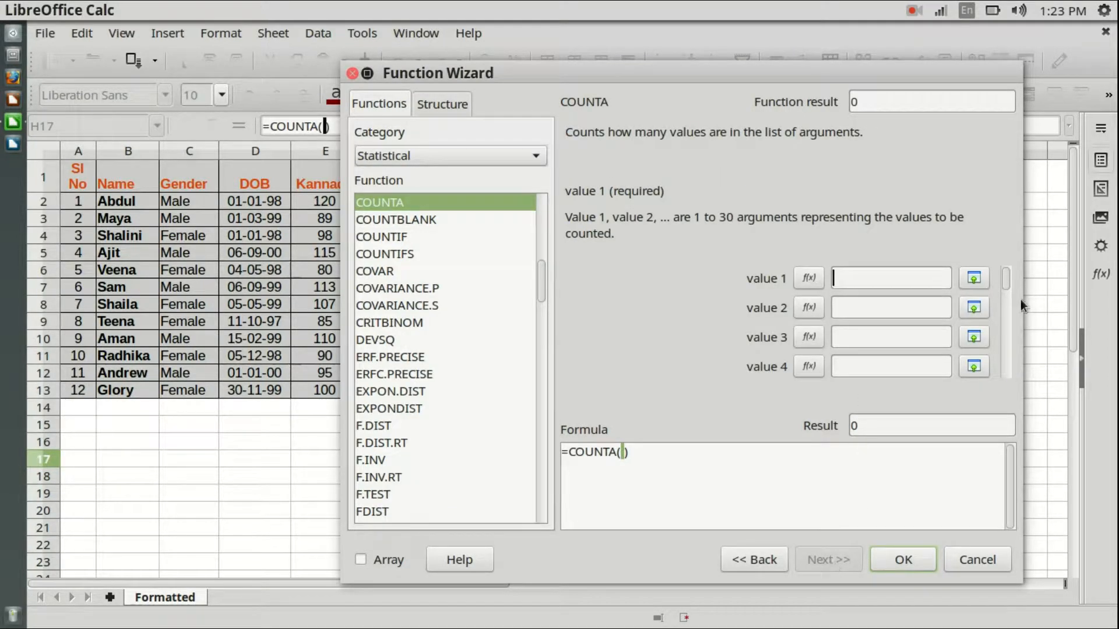
- Set COUNTA's first value to the range B2:B22 and insert the formula into H17
{"action": "left_click", "coordinate": [974, 279]}
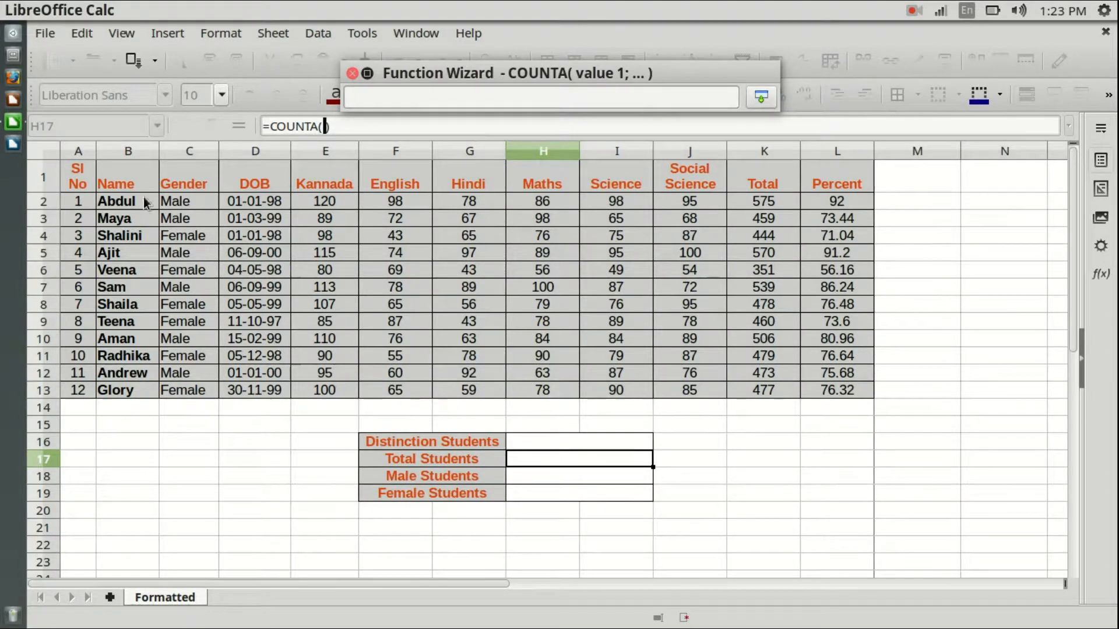
{"action": "left_click_drag", "start_coordinate": [125, 203], "coordinate": [141, 548]}
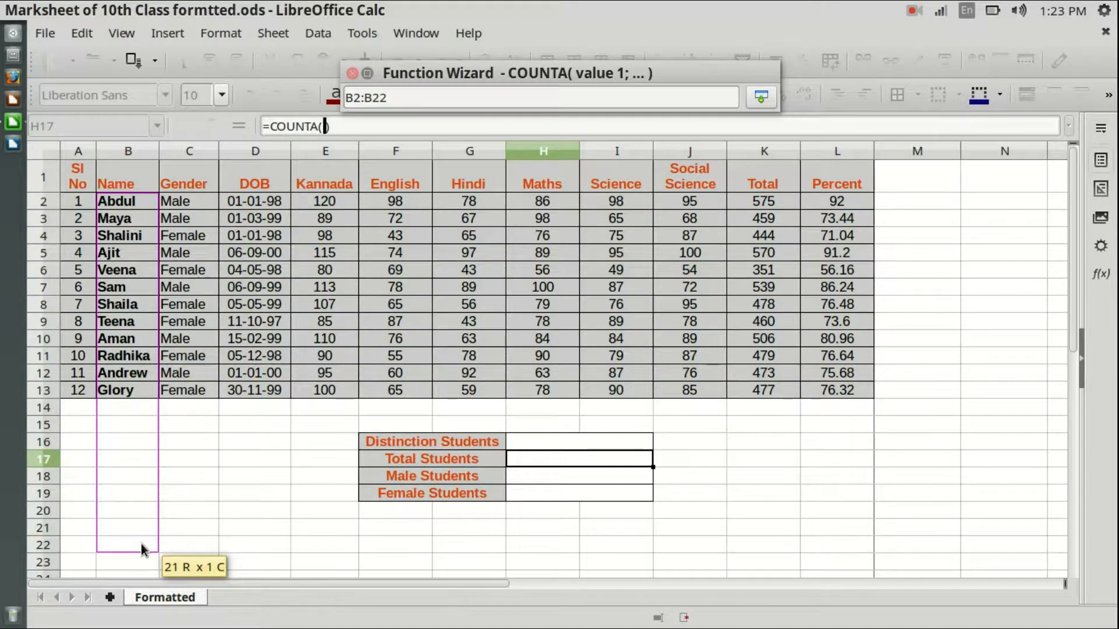
{"action": "left_click_drag", "start_coordinate": [143, 549], "coordinate": [143, 549]}
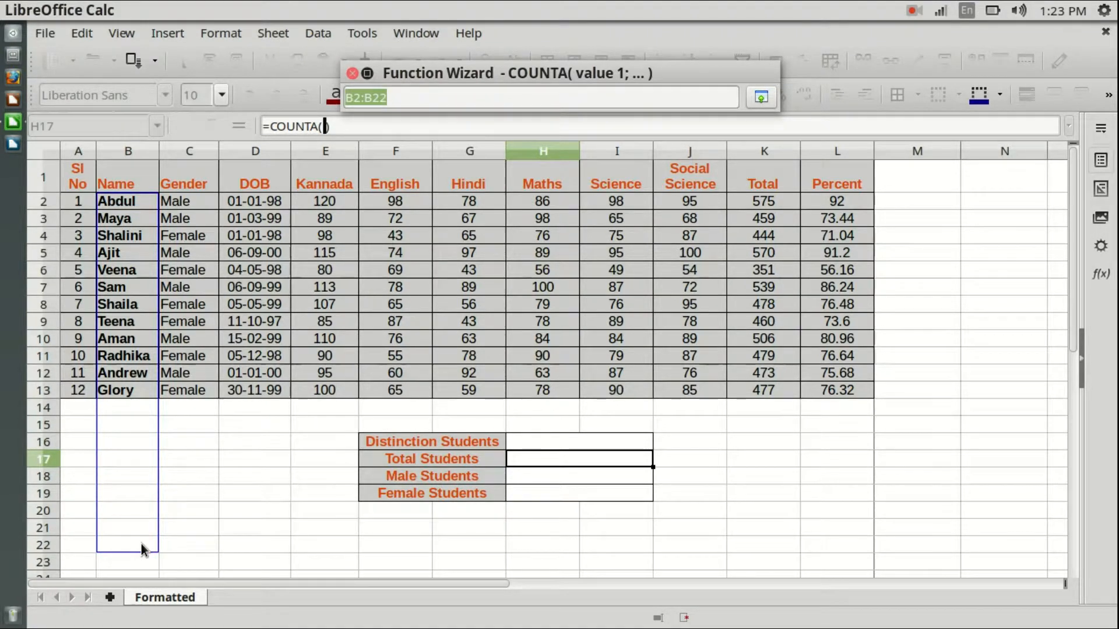
{"action": "key", "text": "Return"}
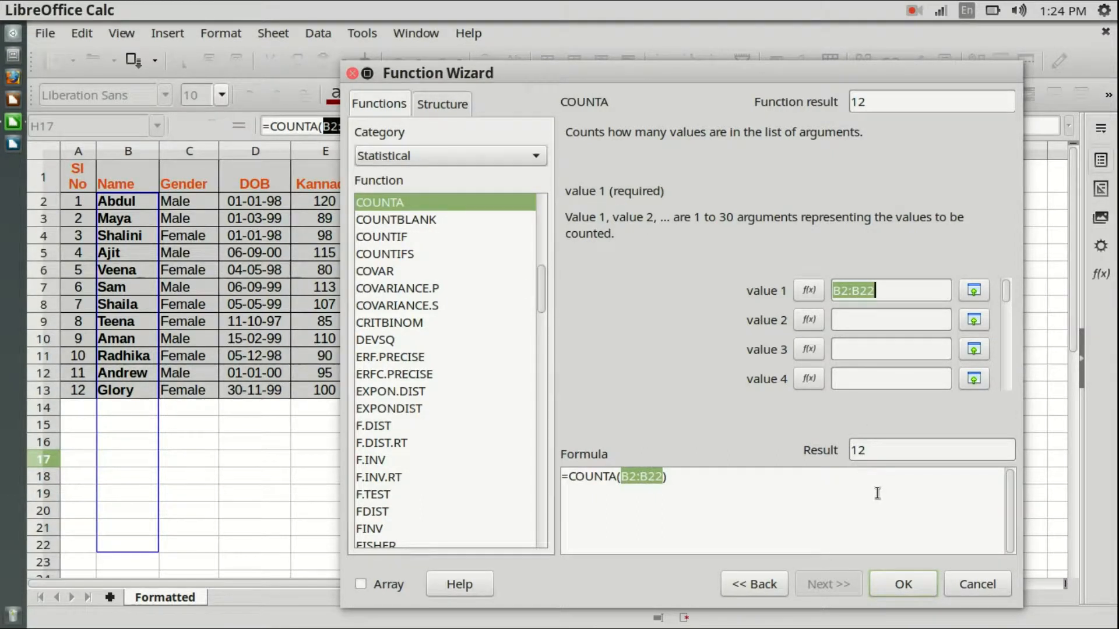
{"action": "left_click", "coordinate": [914, 585]}
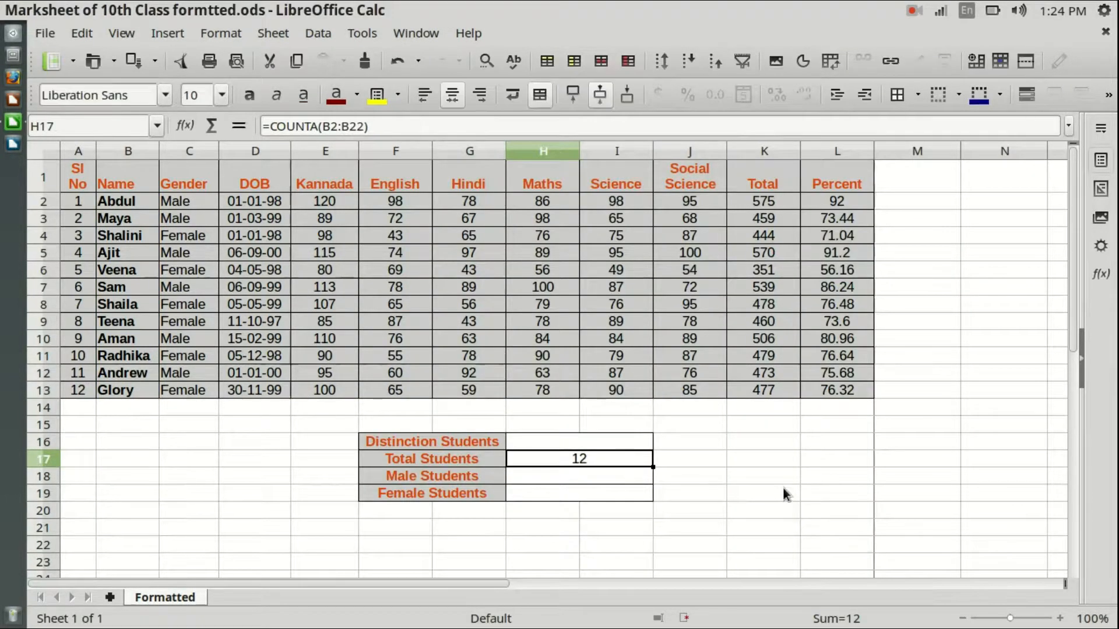
- Test the Total Students formula by entering an extra student name in B15, and clear that cell again
{"action": "left_click", "coordinate": [783, 492]}
{"action": "left_click", "coordinate": [594, 461]}
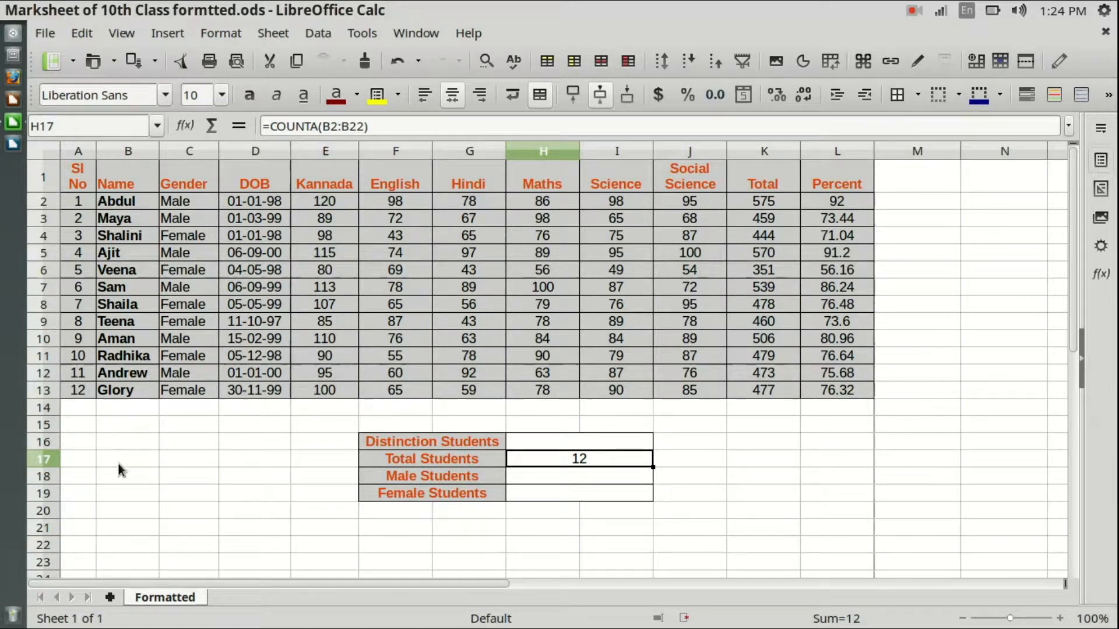
{"action": "left_click", "coordinate": [129, 200]}
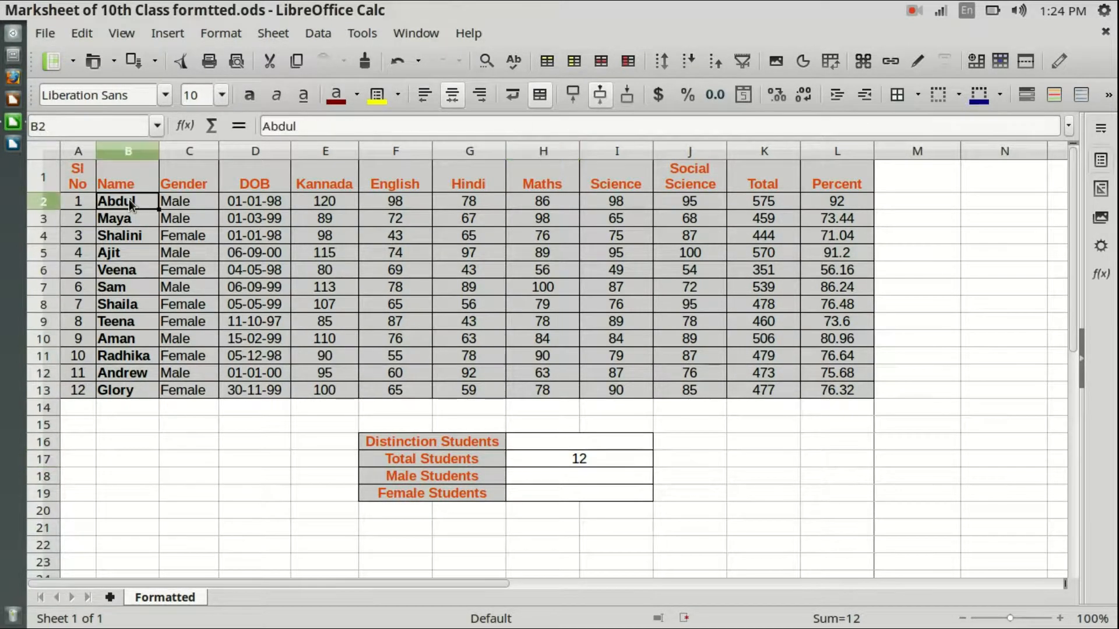
{"action": "left_click", "coordinate": [120, 549]}
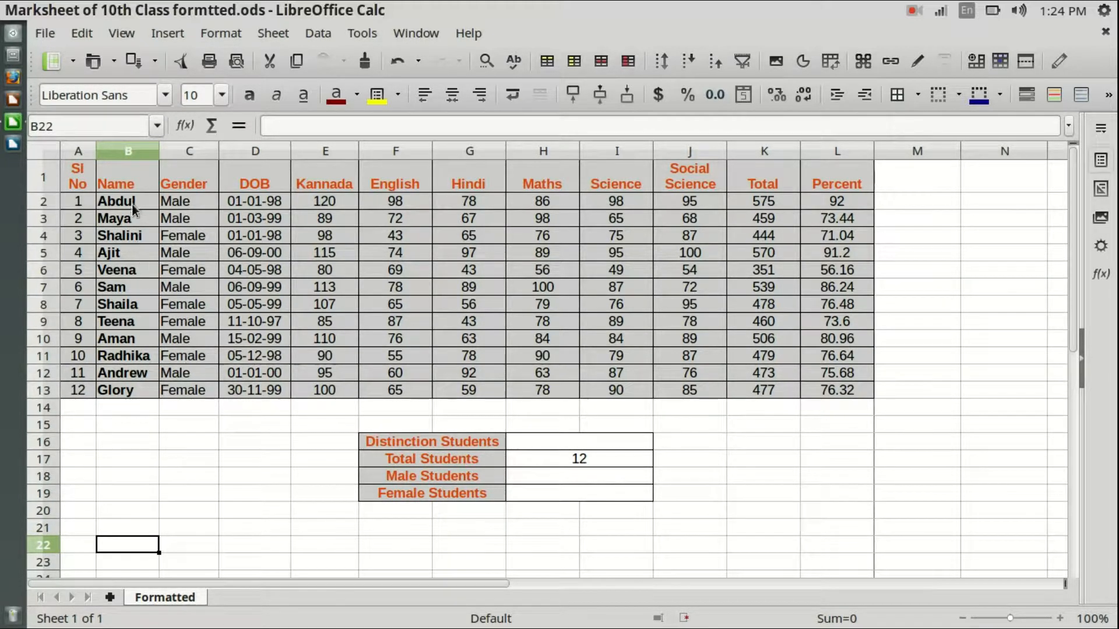
{"action": "left_click", "coordinate": [124, 427]}
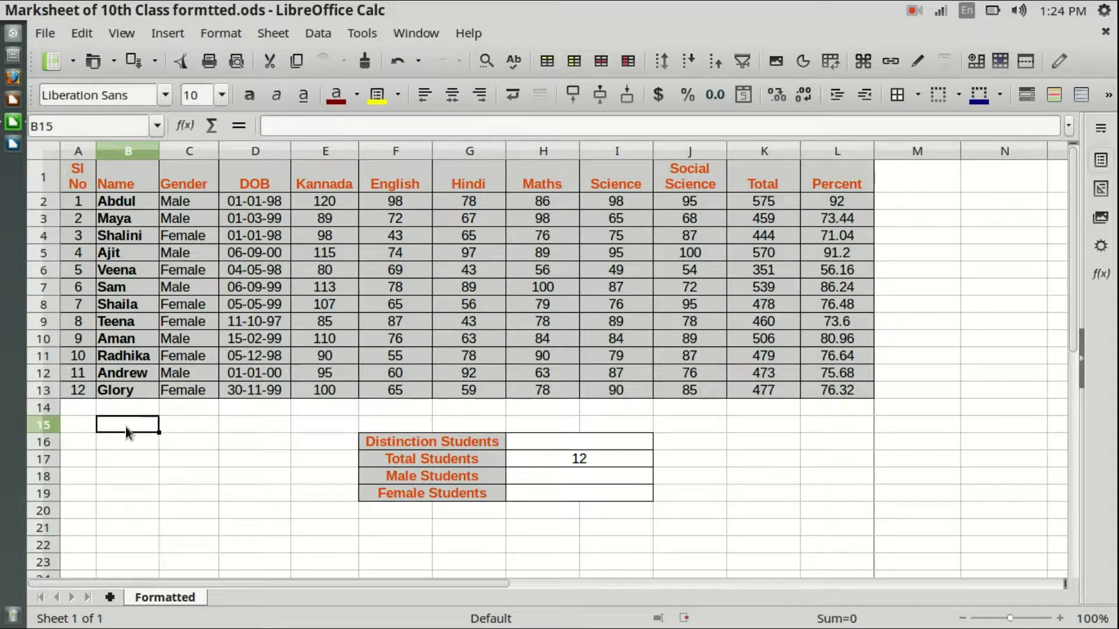
{"action": "type", "text": "bharath"}
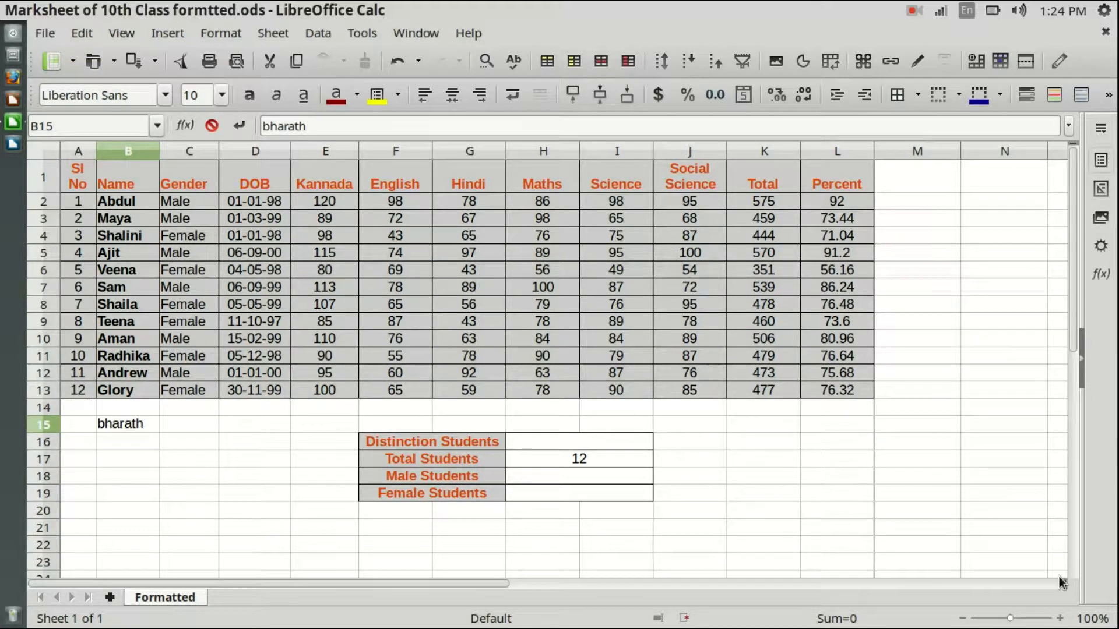
{"action": "key", "text": "Return"}
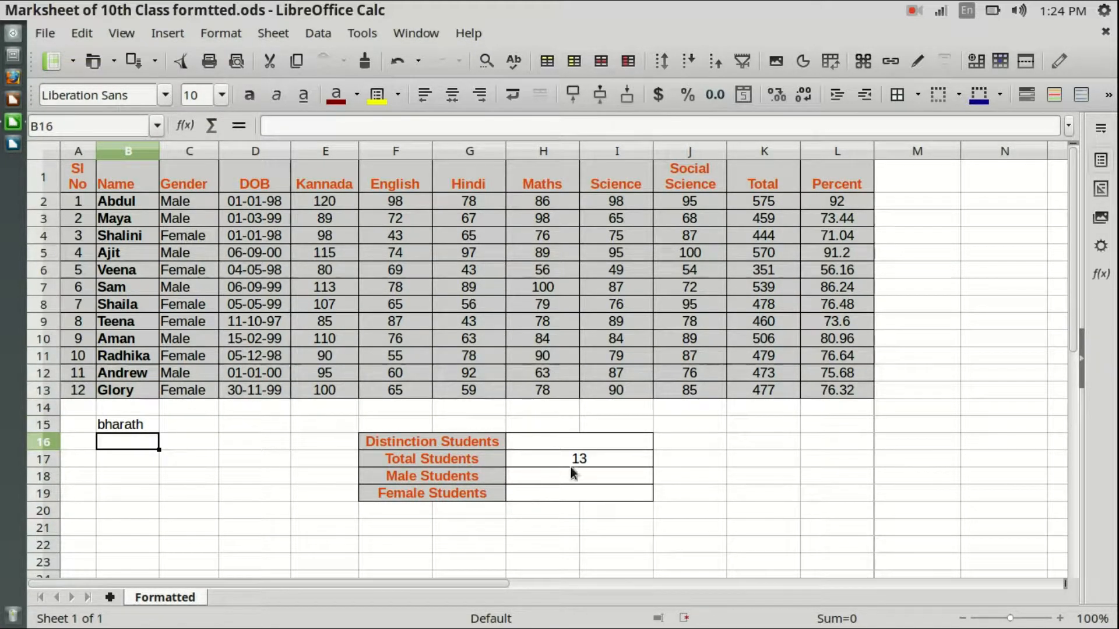
{"action": "left_click", "coordinate": [126, 427]}
{"action": "key", "text": "Delete"}
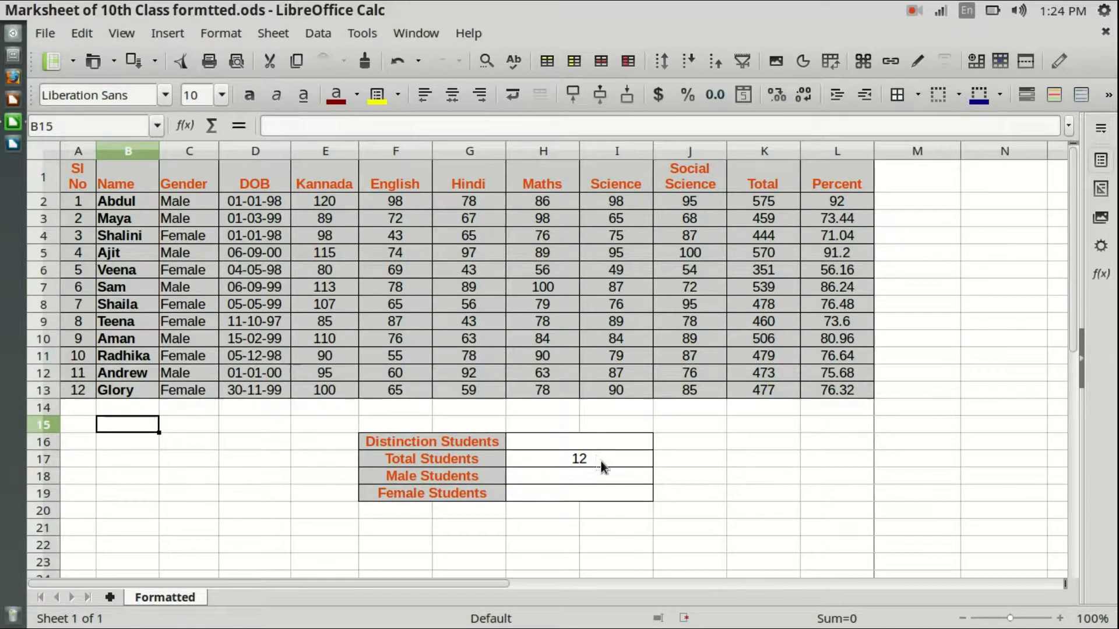
- Test the Total Students formula by clearing the third student's record in A4:L4, and undo the deletion
{"action": "left_click", "coordinate": [686, 460]}
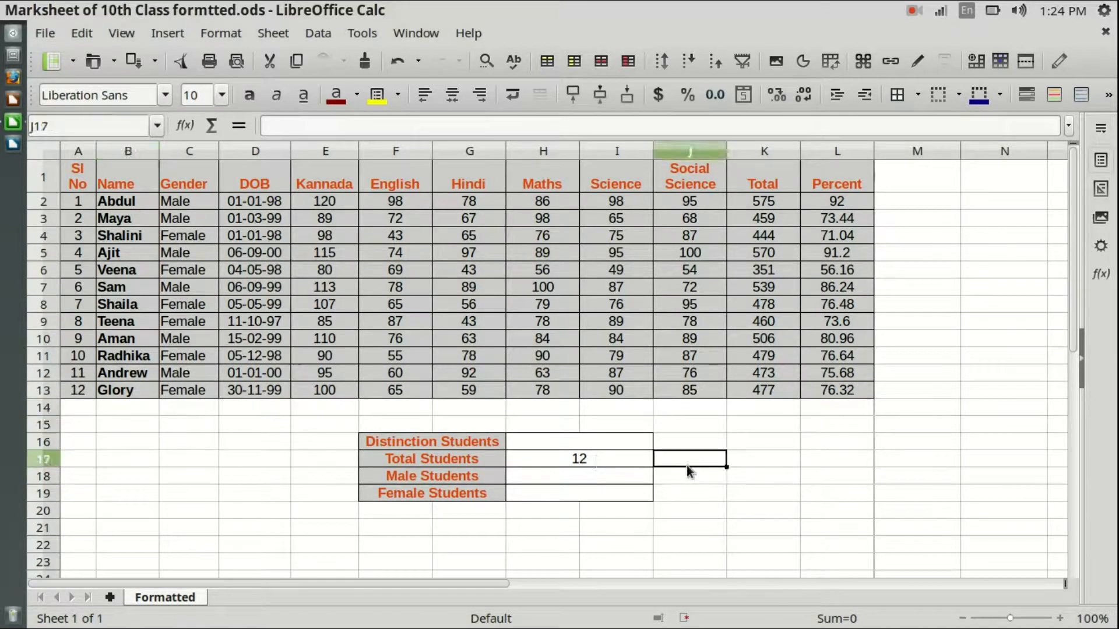
{"action": "left_click", "coordinate": [127, 236]}
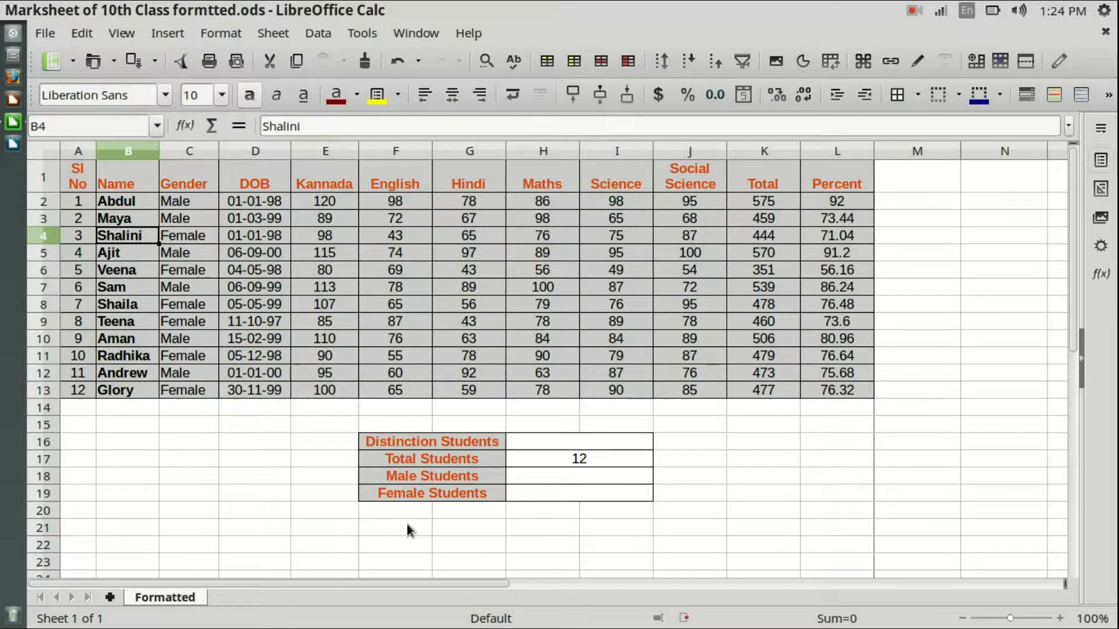
{"action": "left_click_drag", "start_coordinate": [89, 237], "coordinate": [828, 242]}
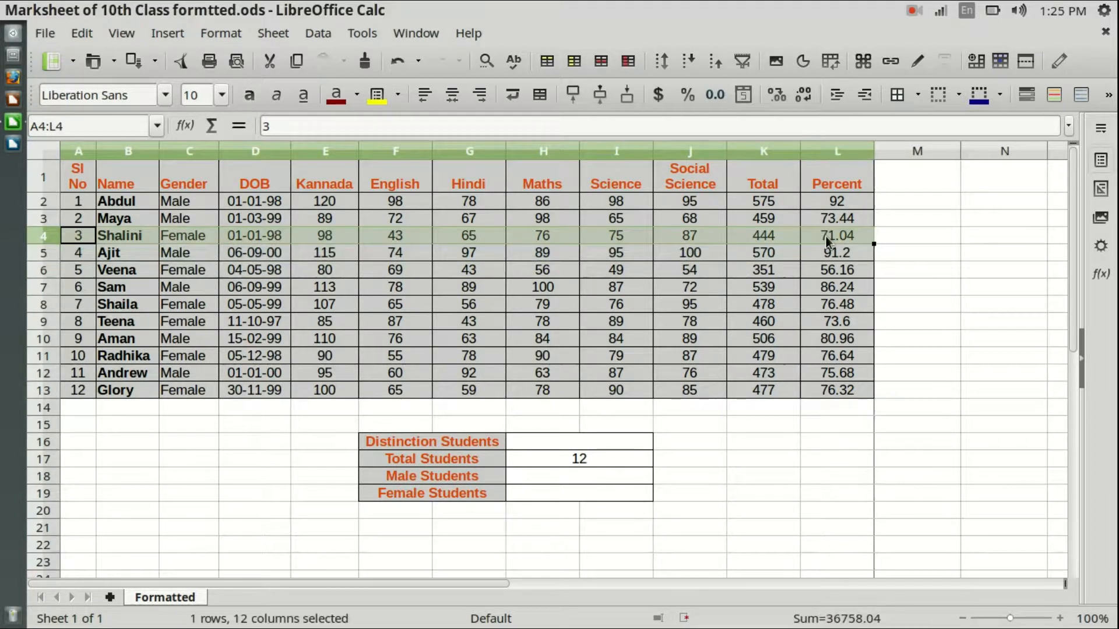
{"action": "key", "text": "Delete"}
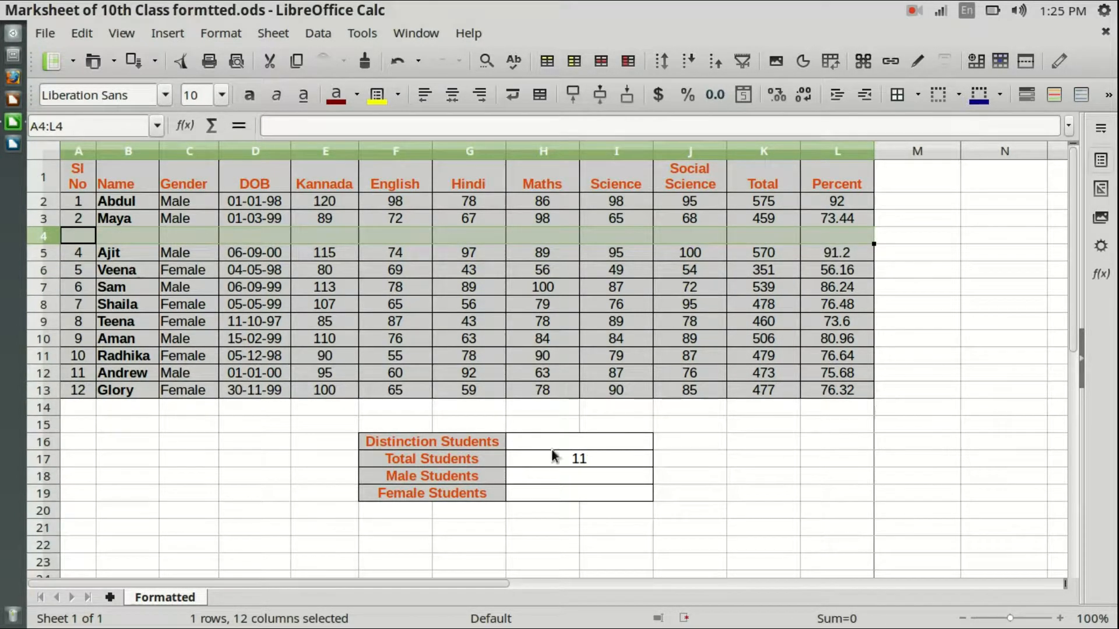
{"action": "left_click", "coordinate": [669, 457]}
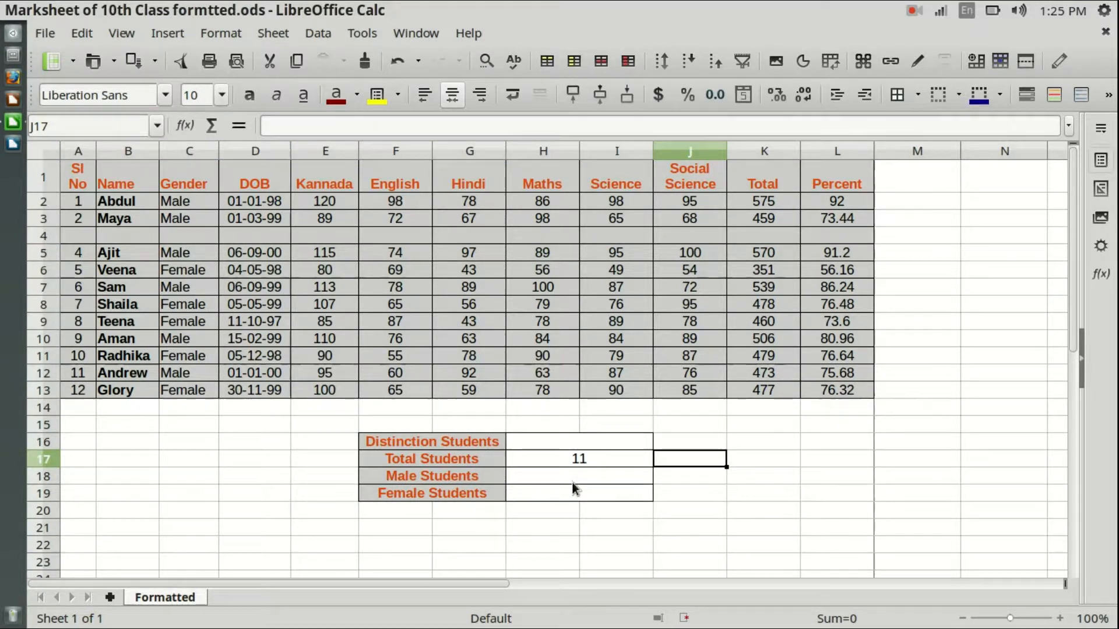
{"action": "key", "text": "ctrl+z"}
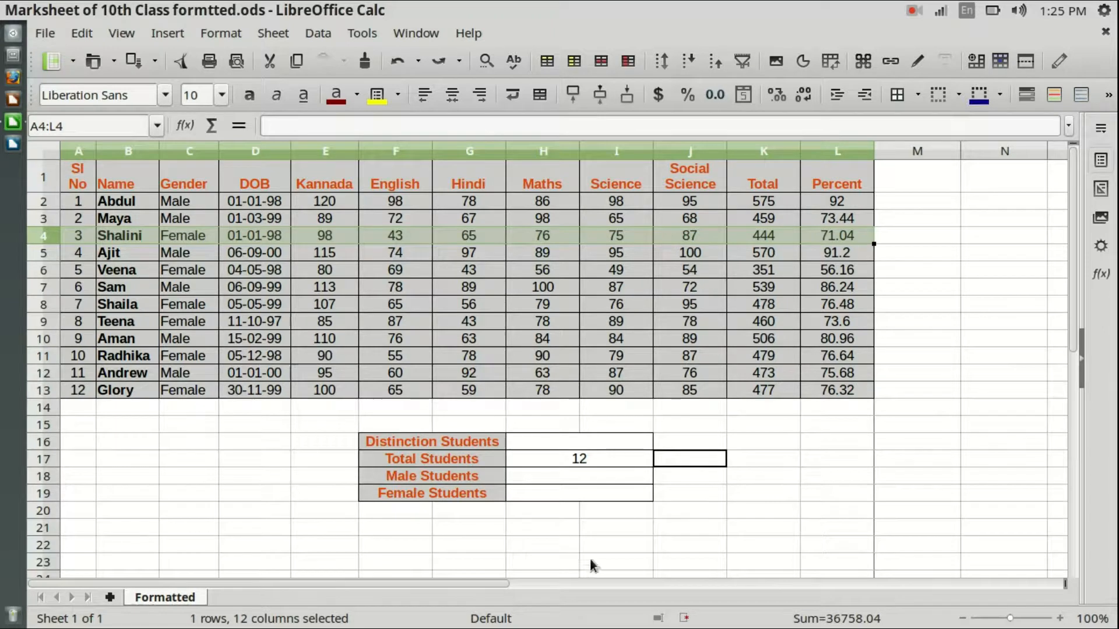
- Review the Total Students formula and the Hindi marks in G2:G13, and clear the formula from H17
{"action": "left_click", "coordinate": [634, 455]}
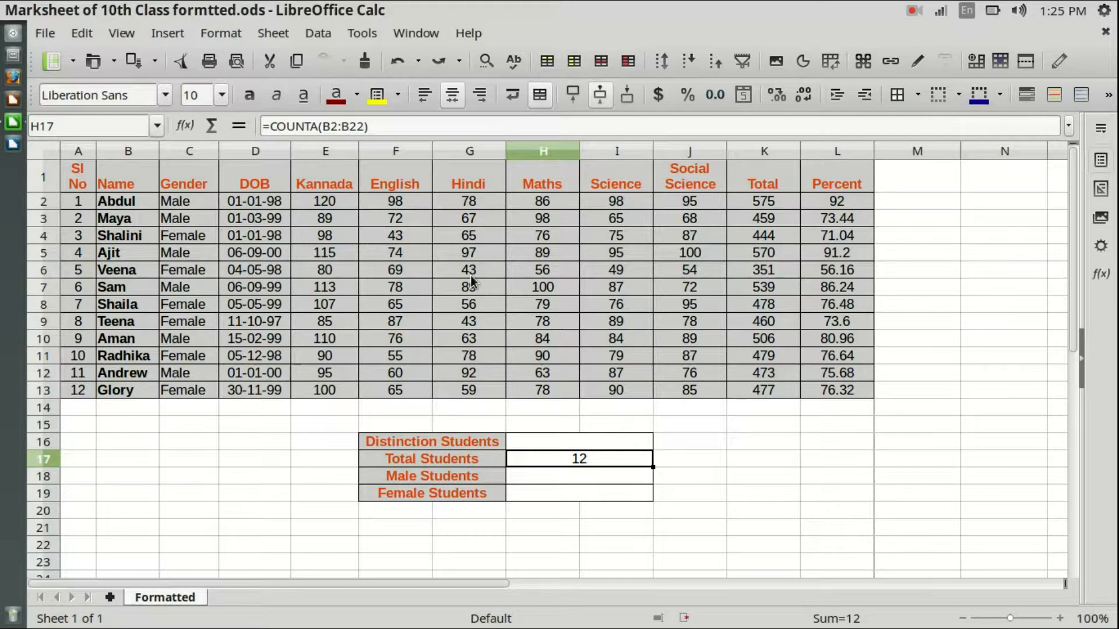
{"action": "left_click_drag", "start_coordinate": [469, 204], "coordinate": [481, 390]}
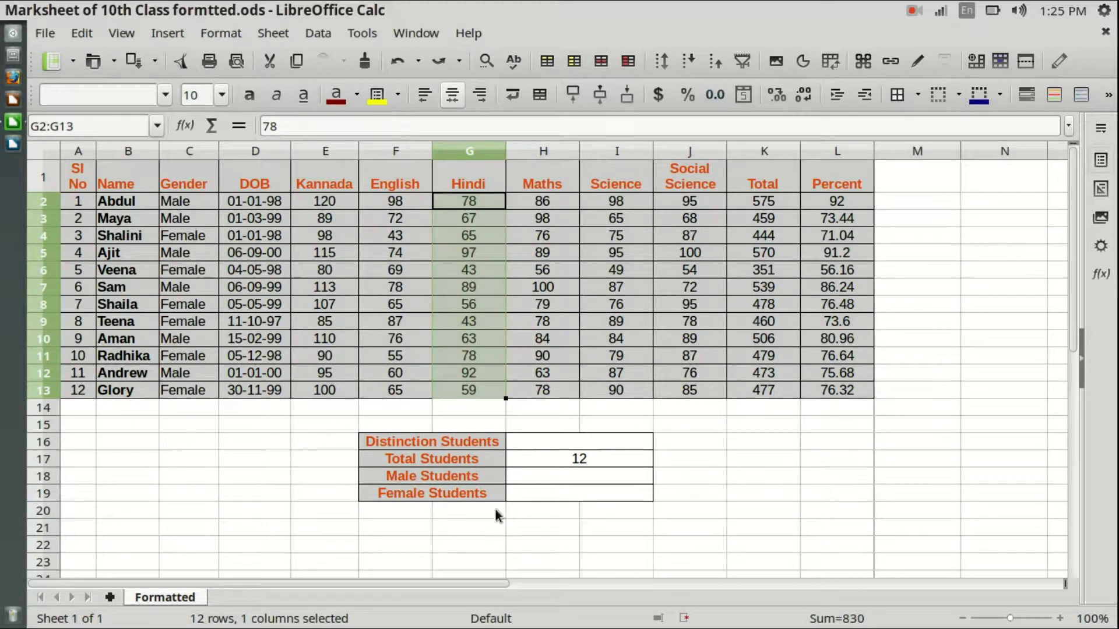
{"action": "left_click", "coordinate": [595, 461]}
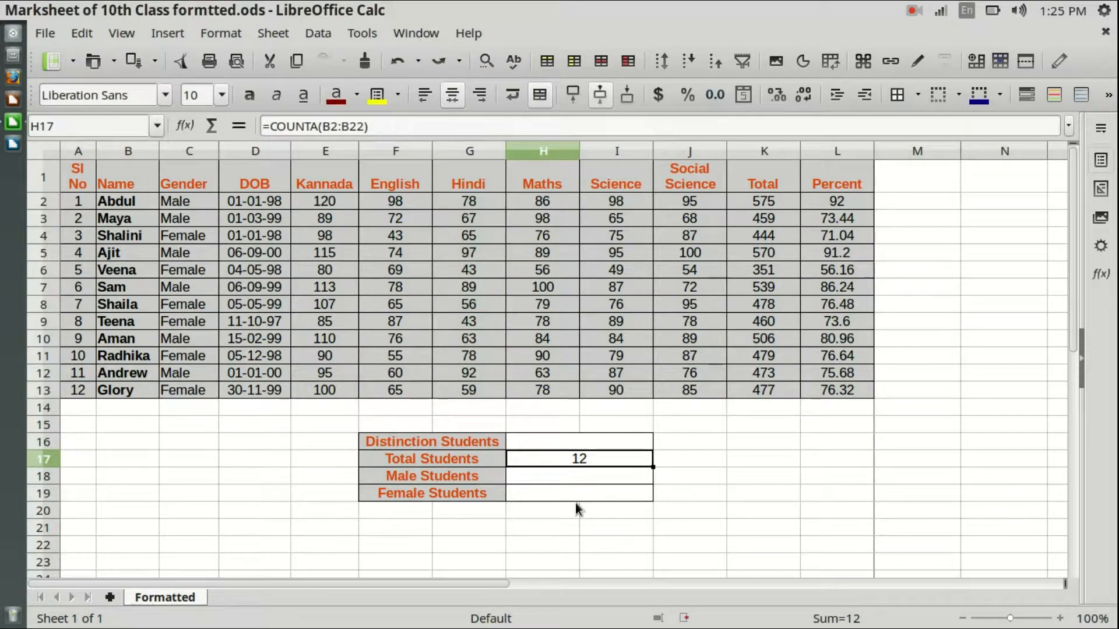
{"action": "key", "text": "Delete"}
{"action": "left_click", "coordinate": [690, 459]}
{"action": "left_click", "coordinate": [568, 461]}
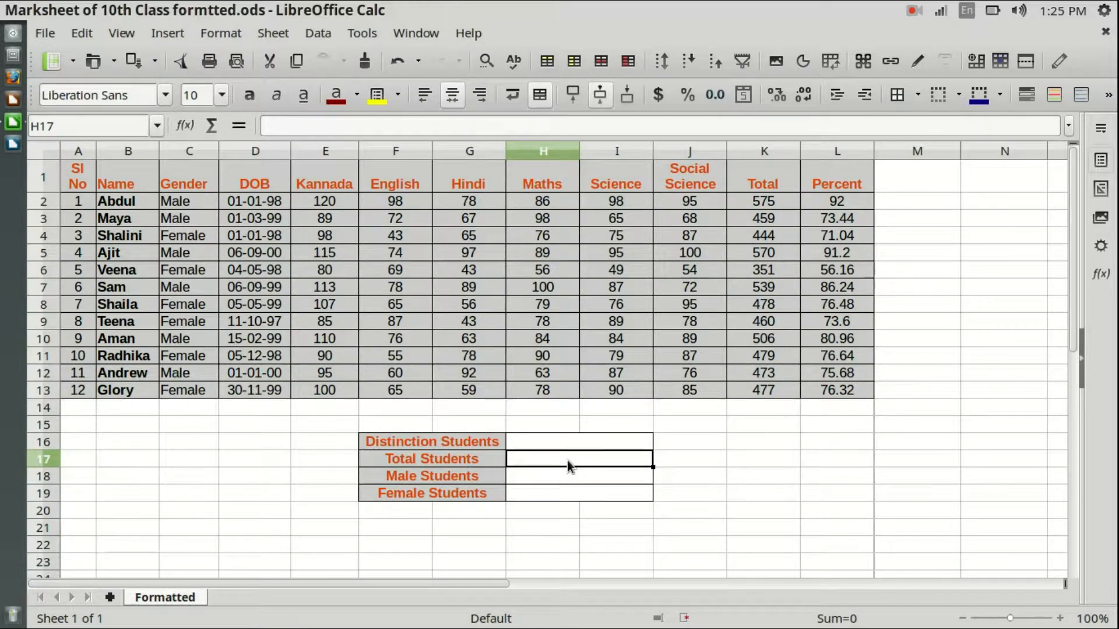
- Start a COUNT function in the Function Wizard for the Total Students result cell H17
{"action": "left_click", "coordinate": [184, 126]}
{"action": "scroll", "coordinate": [437, 348], "scroll_direction": "down", "scroll_amount": 20}
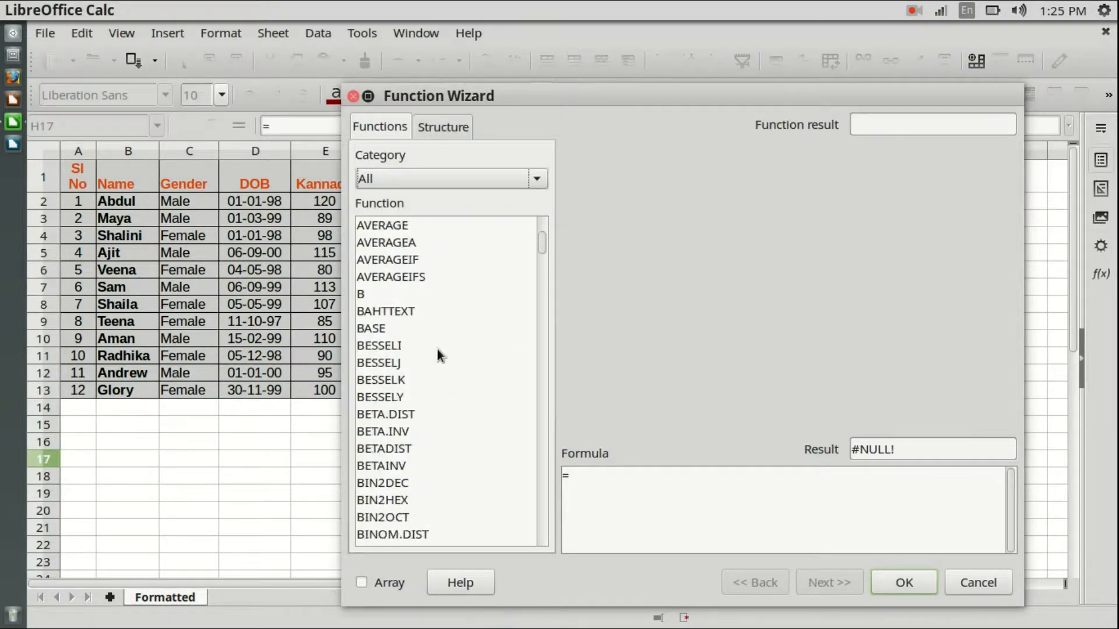
{"action": "scroll", "coordinate": [435, 349], "scroll_direction": "down", "scroll_amount": 4}
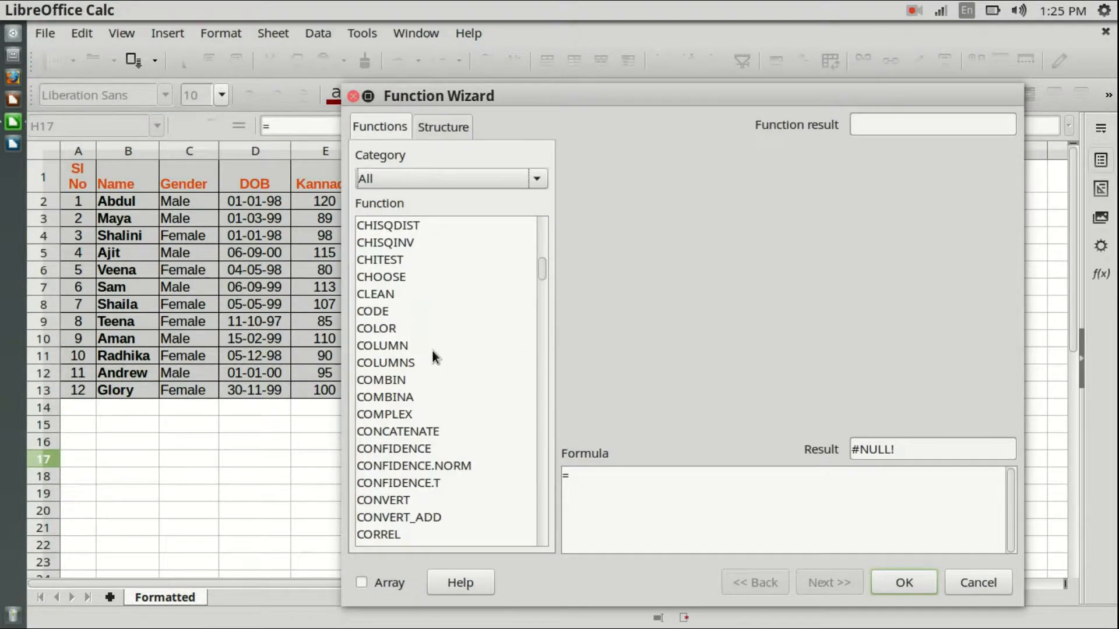
{"action": "scroll", "coordinate": [433, 351], "scroll_direction": "down", "scroll_amount": 3}
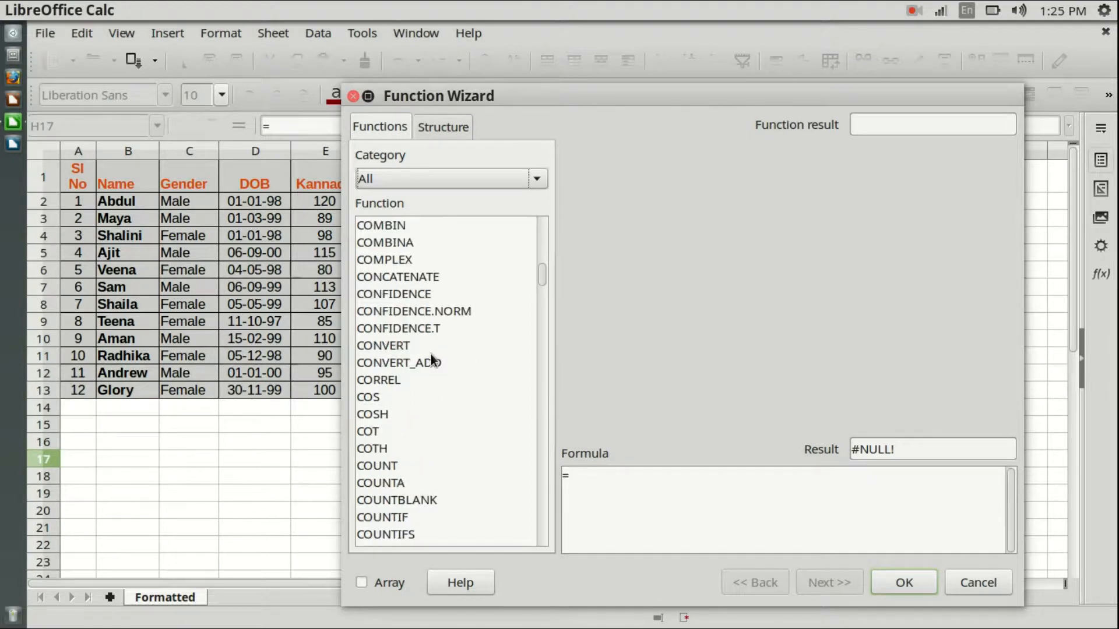
{"action": "left_click", "coordinate": [393, 466]}
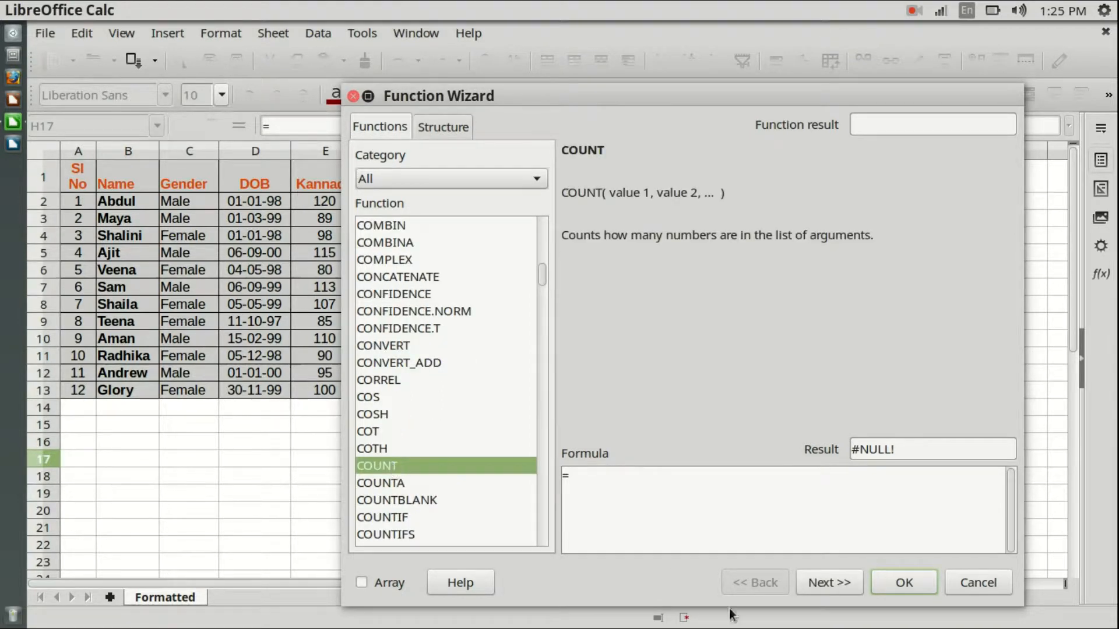
{"action": "left_click", "coordinate": [831, 582]}
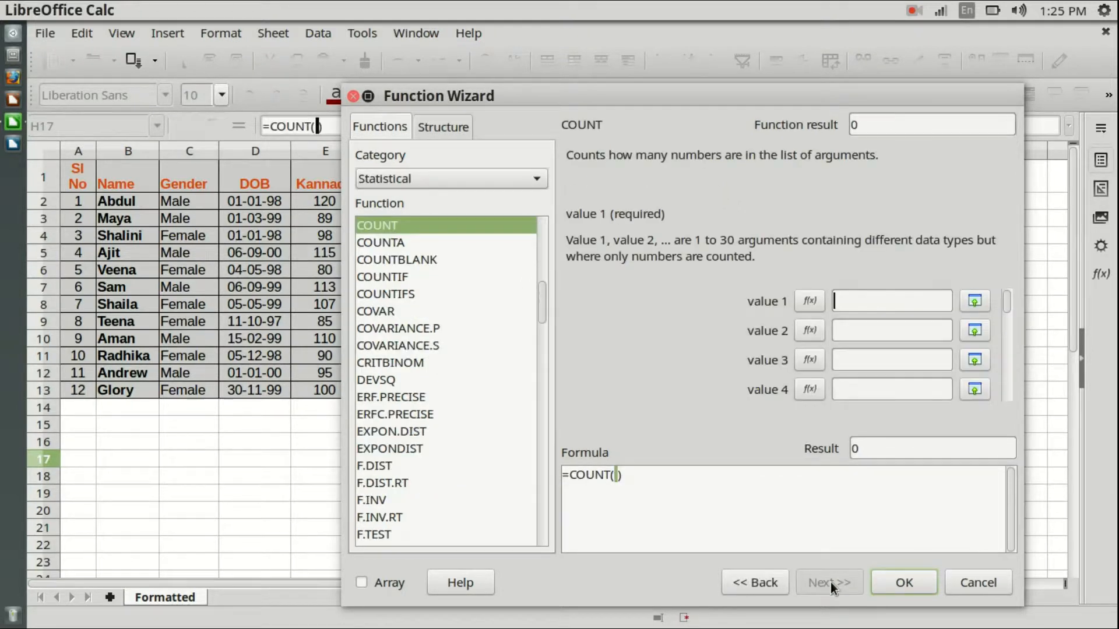
- Set COUNT's first value to the range B2:B22 and insert the formula into H17
{"action": "left_click", "coordinate": [976, 301]}
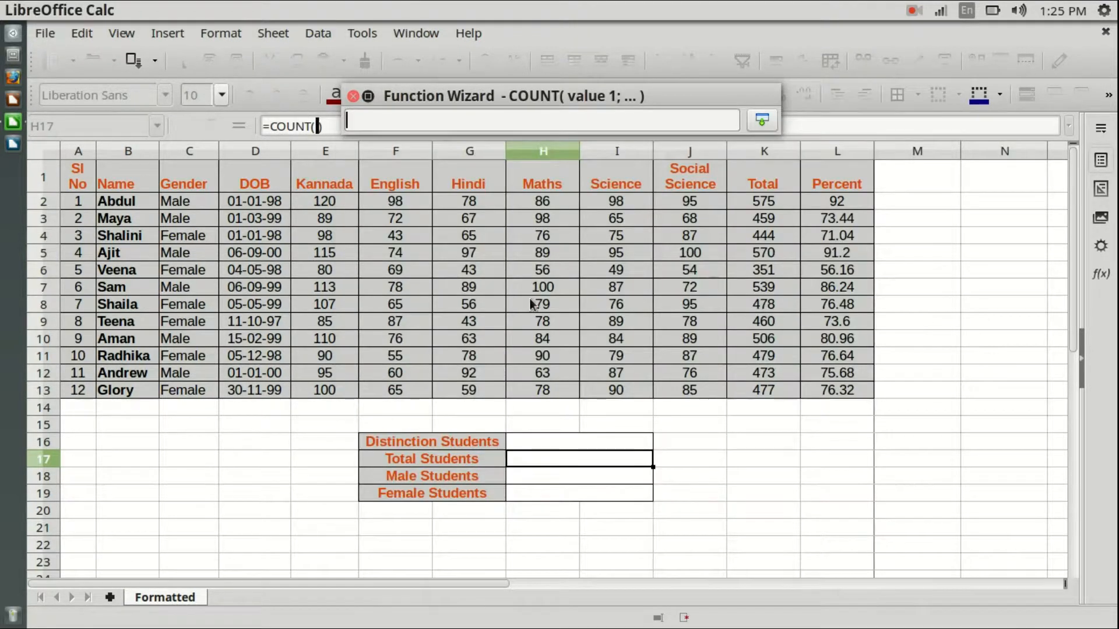
{"action": "left_click_drag", "start_coordinate": [120, 201], "coordinate": [121, 551]}
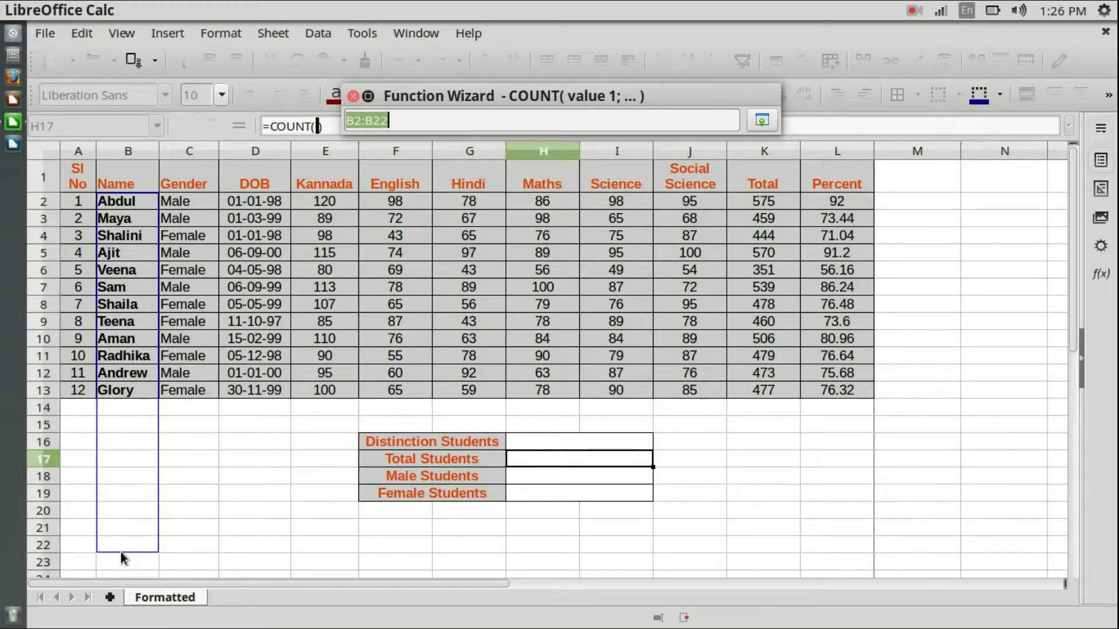
{"action": "left_click", "coordinate": [766, 123]}
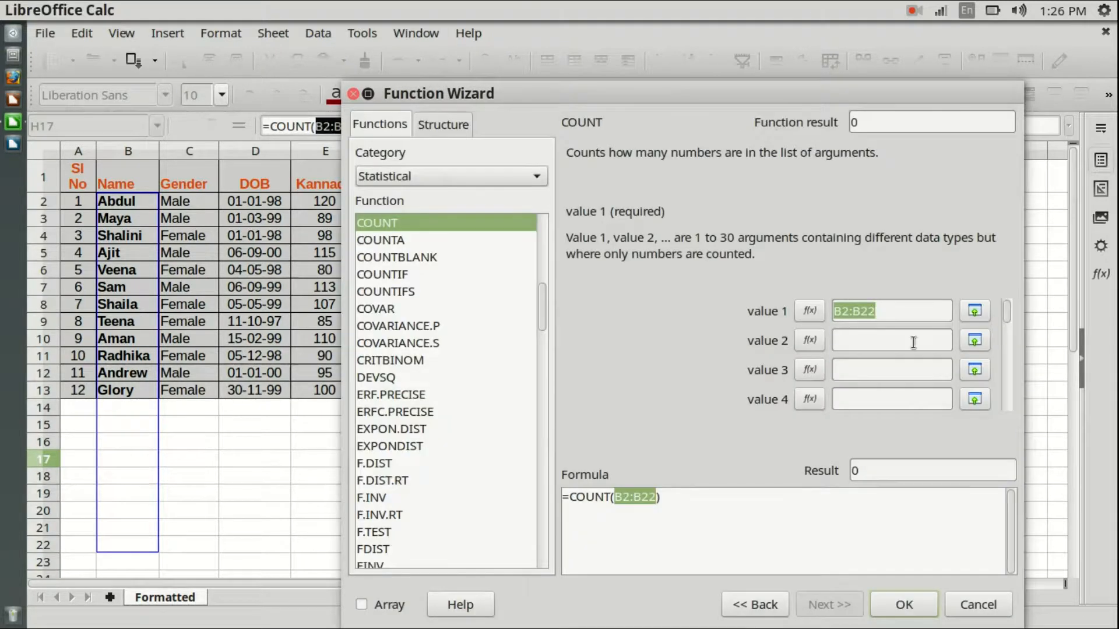
{"action": "left_click", "coordinate": [918, 601]}
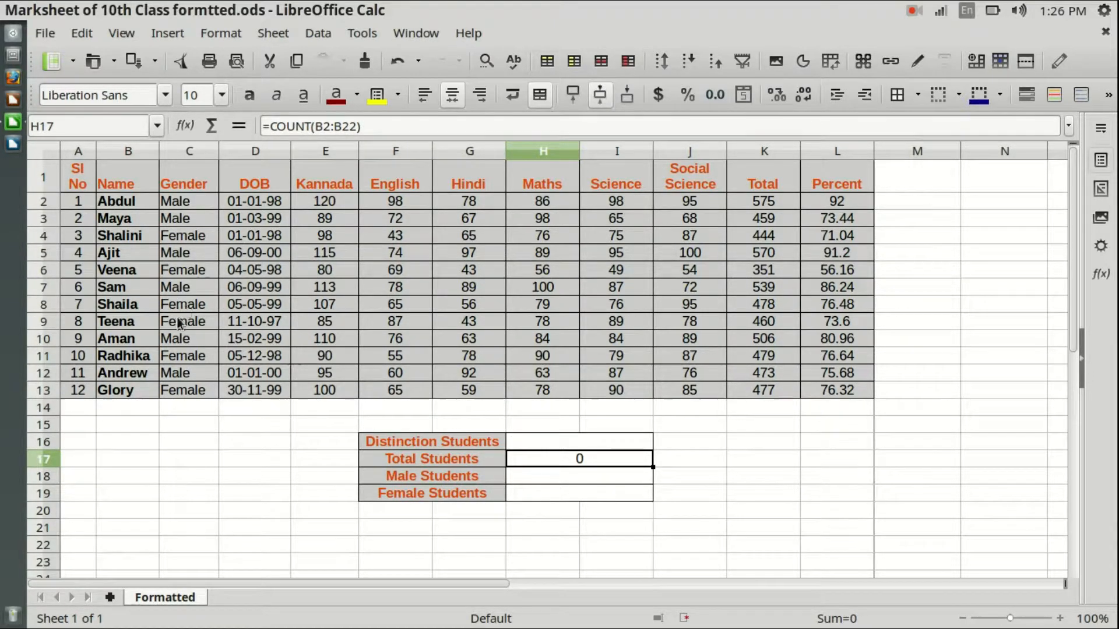
- Test the COUNT formula by entering 23 in B14 and 345 in B15, and clear both cells again
{"action": "left_click", "coordinate": [121, 410]}
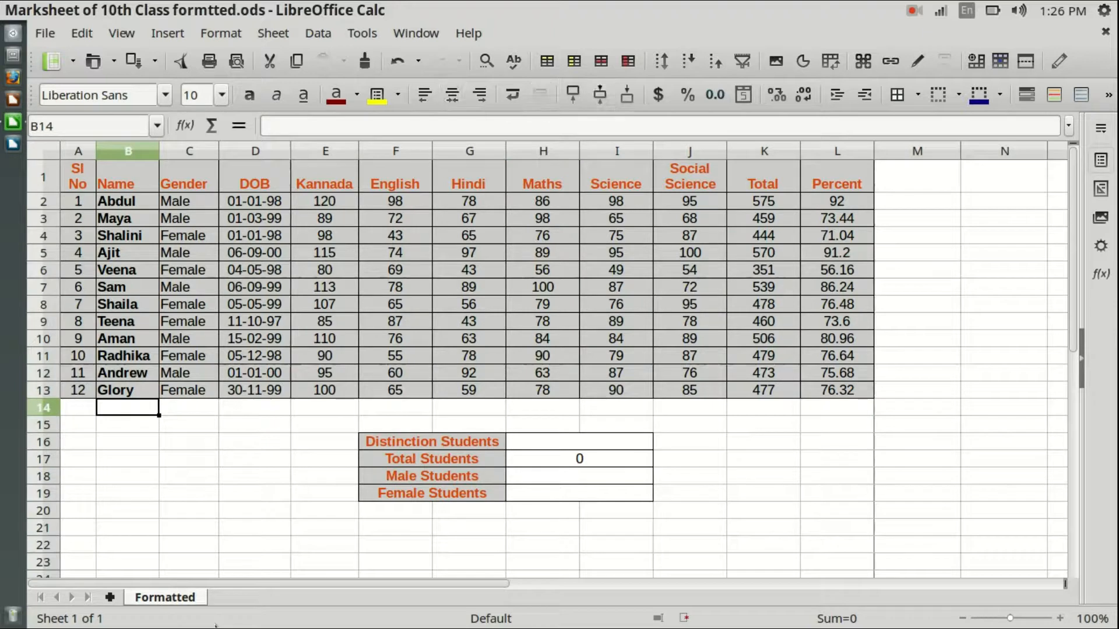
{"action": "type", "text": "23"}
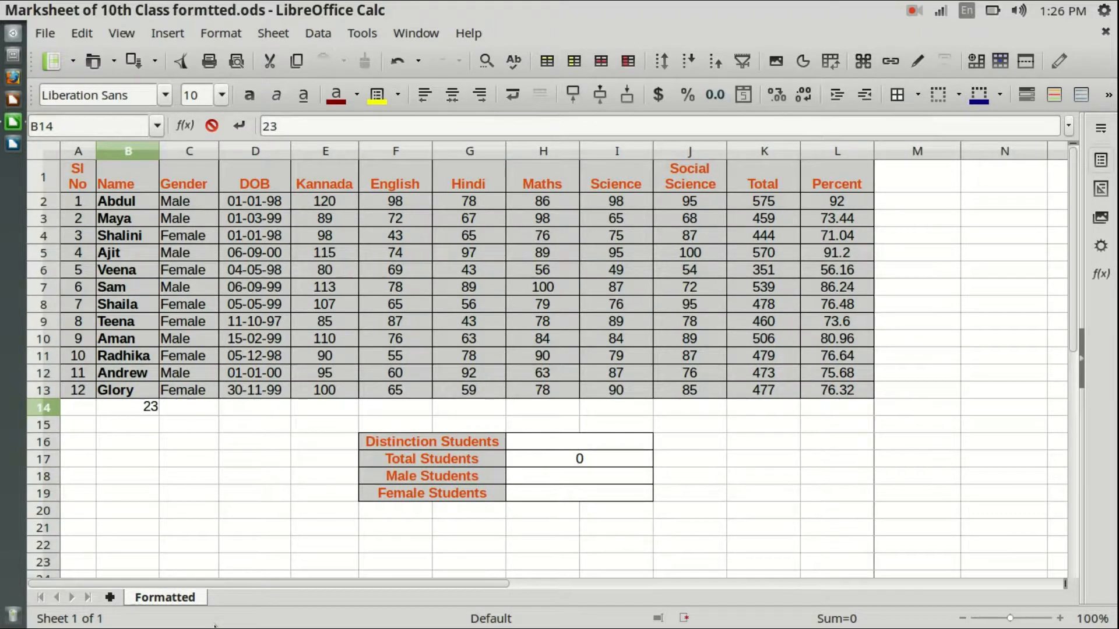
{"action": "key", "text": "Return"}
{"action": "type", "text": "345"}
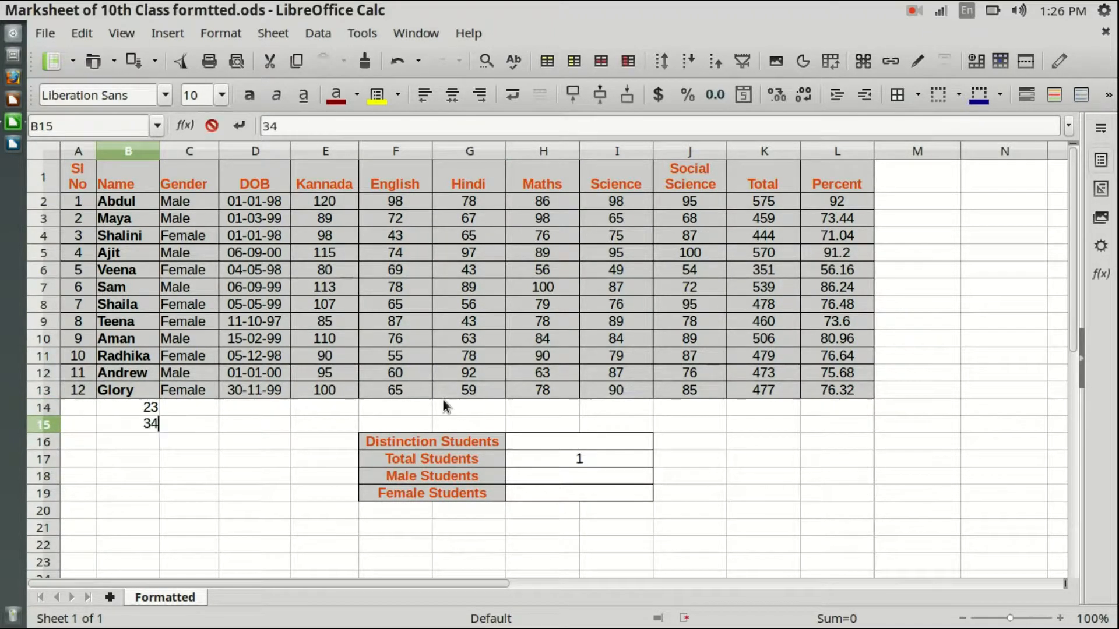
{"action": "left_click", "coordinate": [315, 496]}
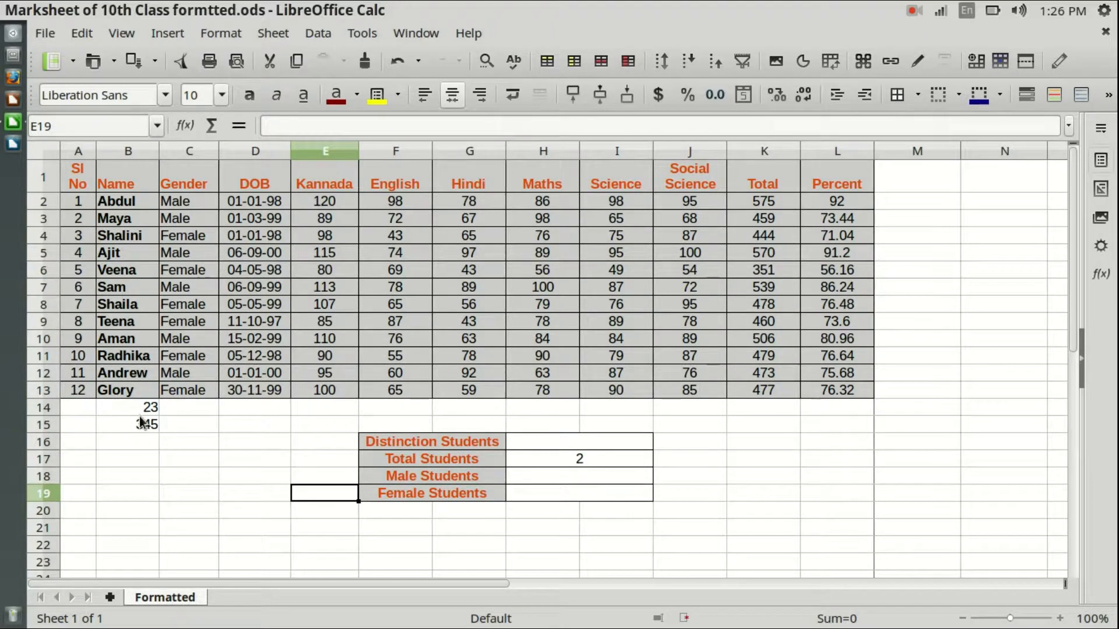
{"action": "left_click_drag", "start_coordinate": [152, 402], "coordinate": [152, 428]}
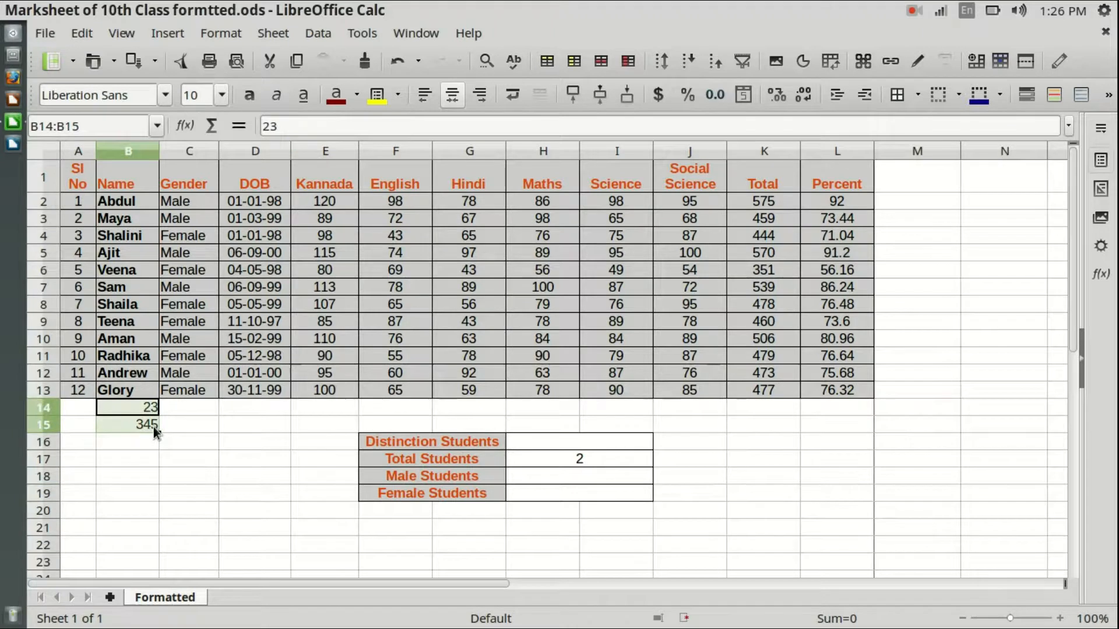
{"action": "key", "text": "Delete"}
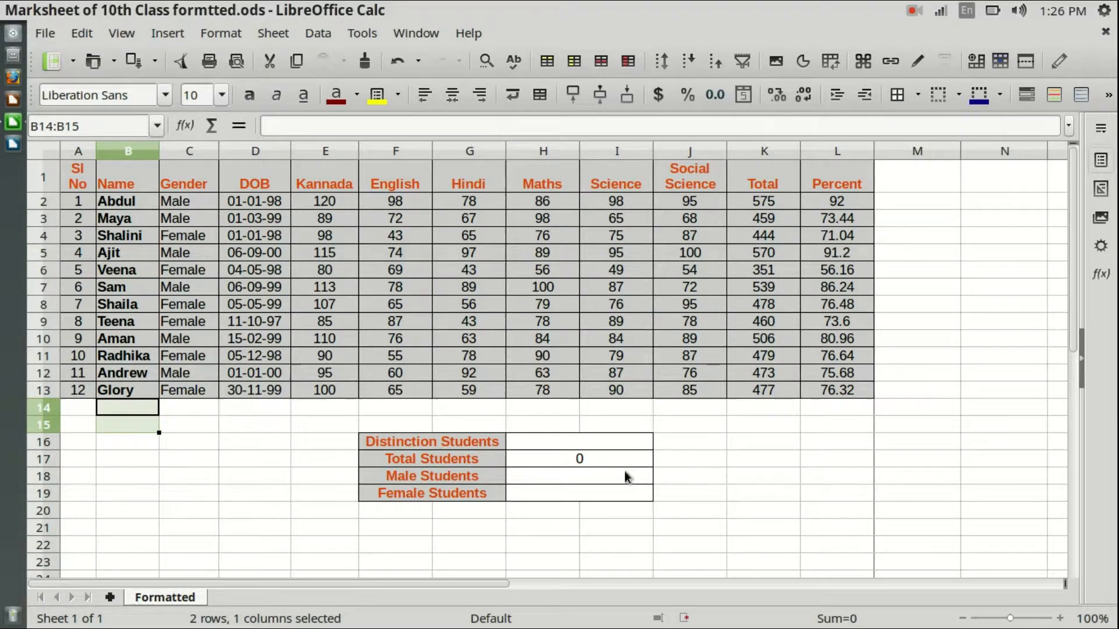
- Change the Total Students formula in H17 to =COUNTA(B2:B22) and check it
{"action": "left_click", "coordinate": [613, 461]}
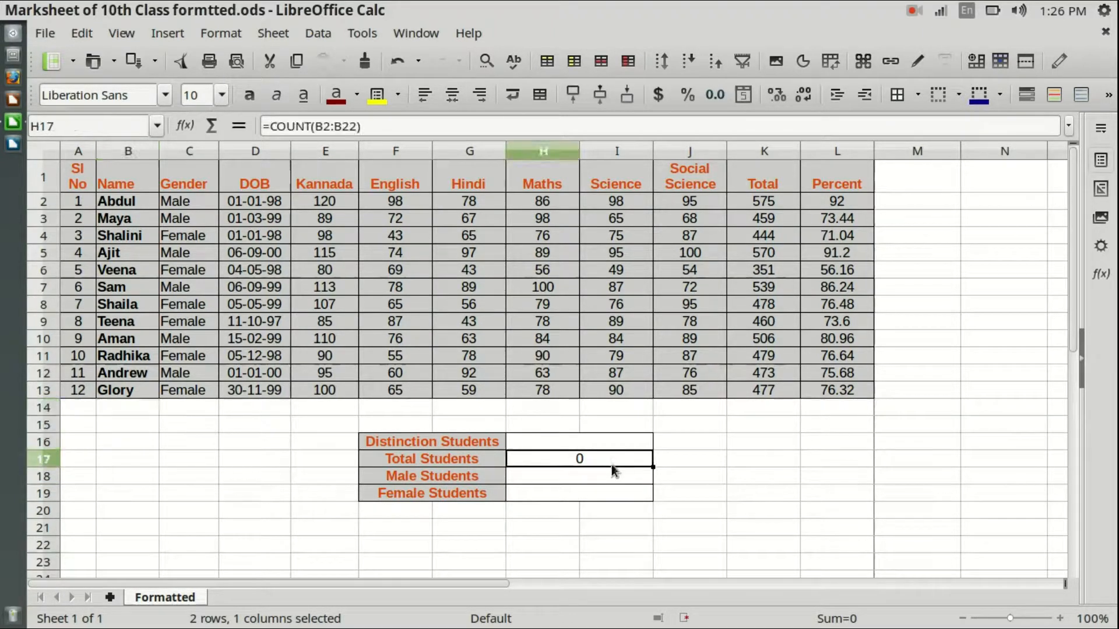
{"action": "left_click", "coordinate": [312, 127]}
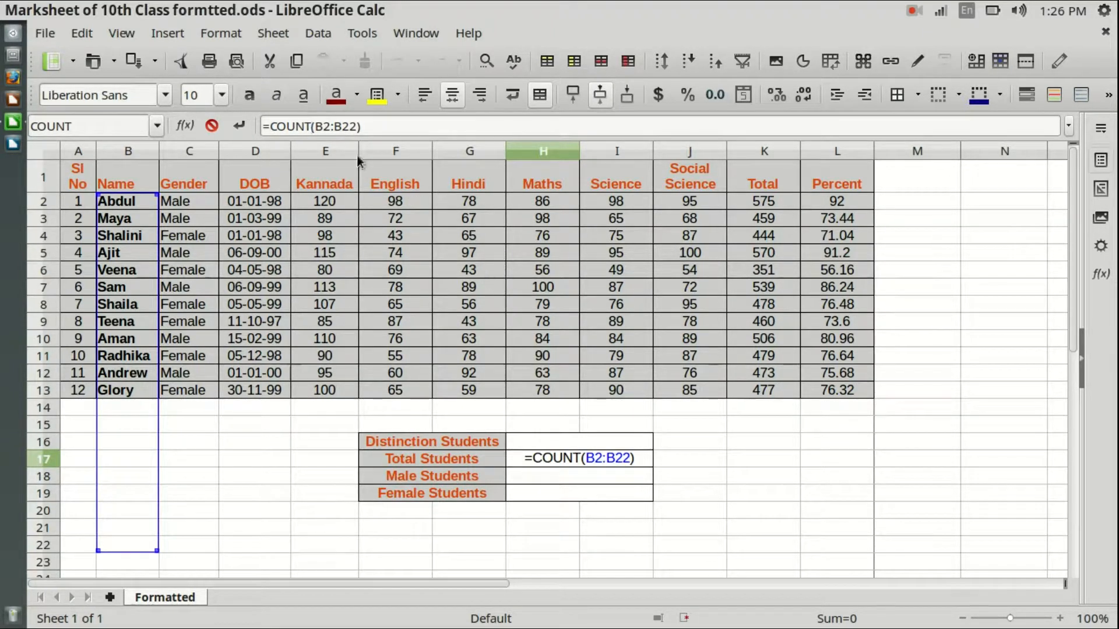
{"action": "type", "text": "A"}
{"action": "left_click", "coordinate": [390, 127]}
{"action": "key", "text": "Return"}
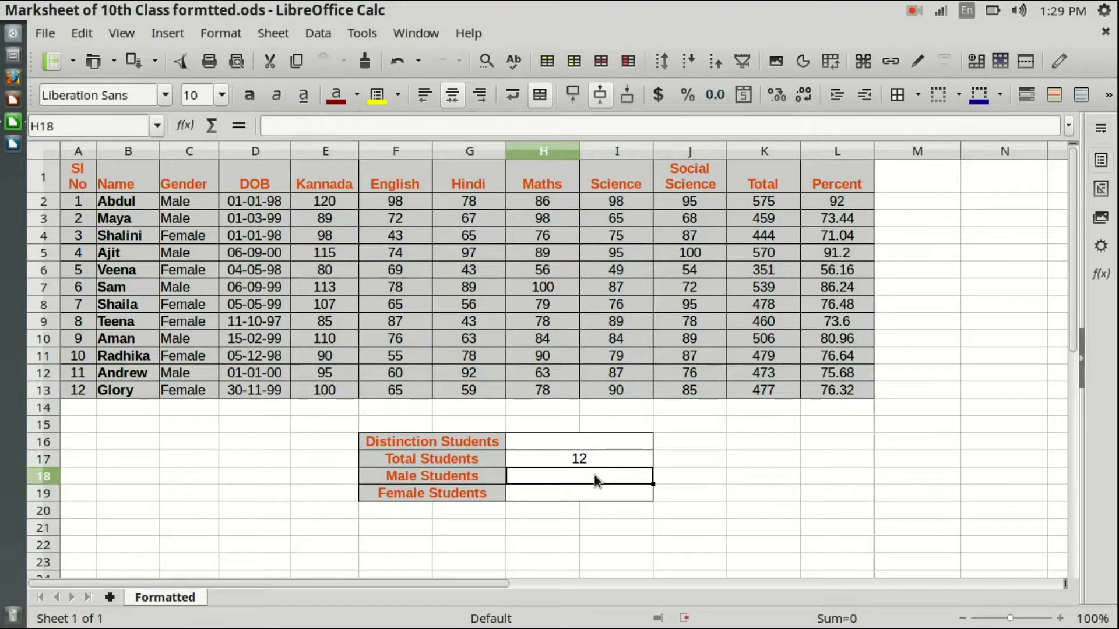
{"action": "left_click", "coordinate": [580, 461]}
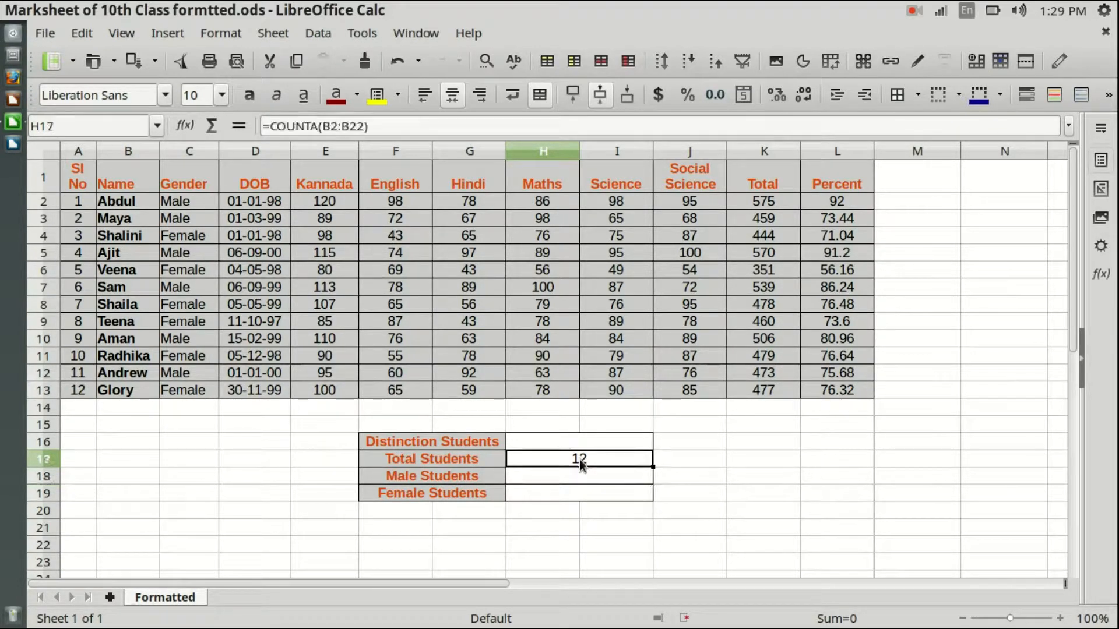
- Start a COUNTIF function in the Function Wizard for the Male Students result cell H18
{"action": "left_click", "coordinate": [588, 476]}
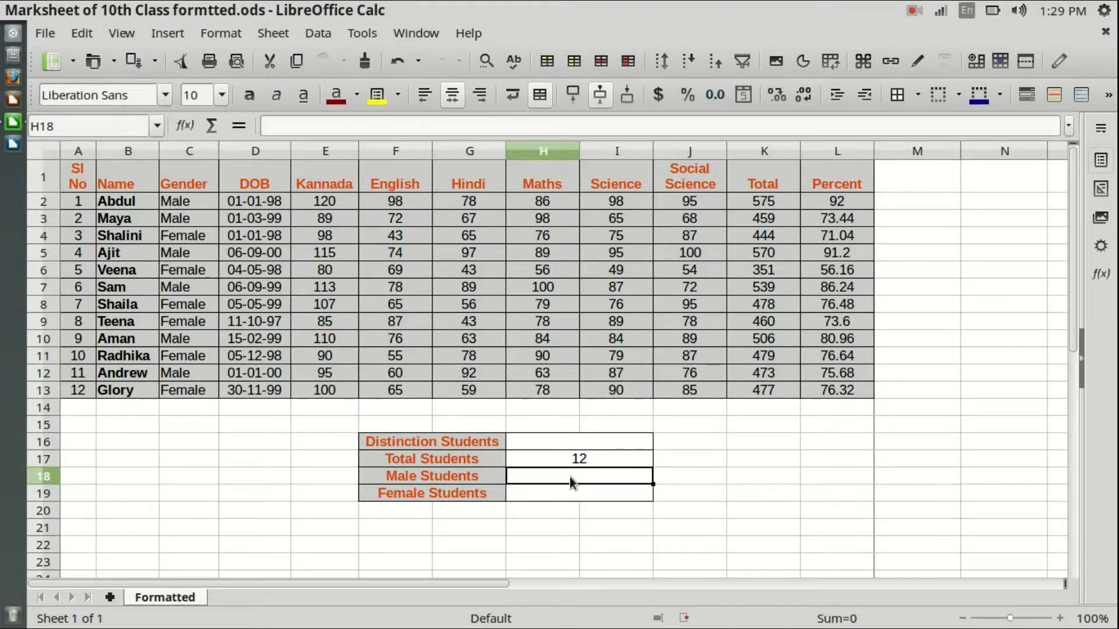
{"action": "left_click", "coordinate": [401, 476]}
{"action": "left_click", "coordinate": [36, 476]}
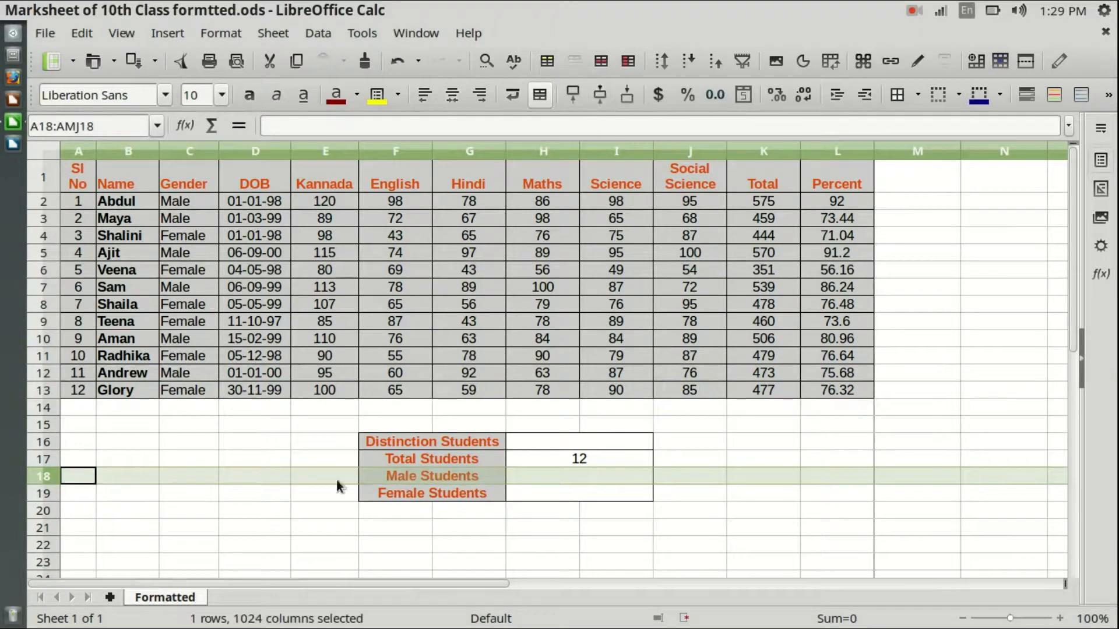
{"action": "left_click", "coordinate": [578, 473]}
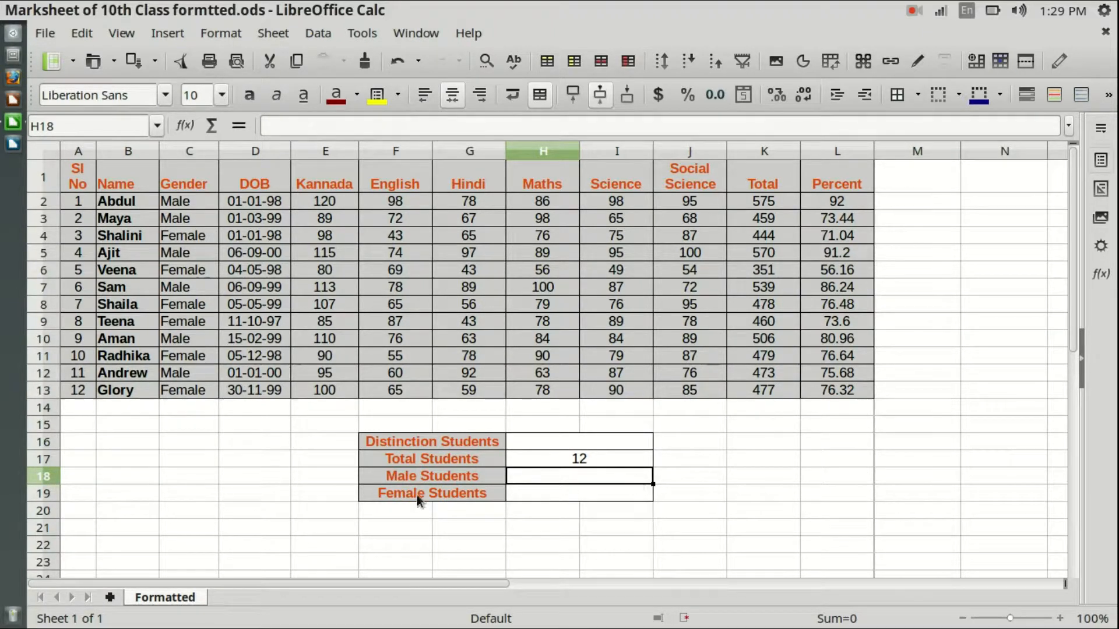
{"action": "left_click", "coordinate": [185, 126]}
{"action": "left_click_drag", "start_coordinate": [517, 212], "coordinate": [524, 261]}
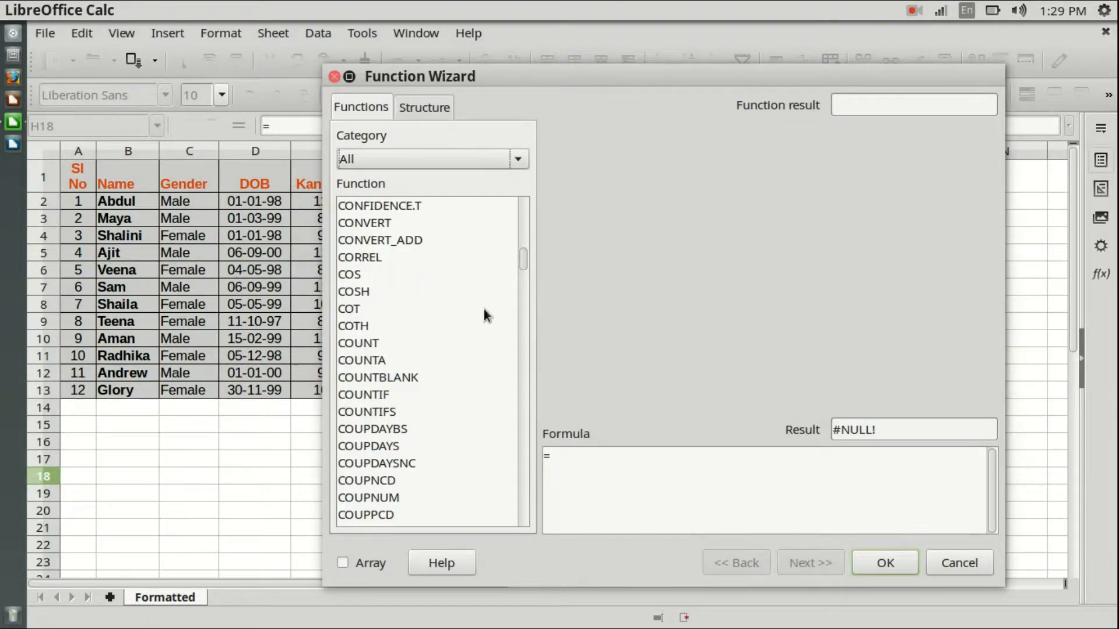
{"action": "left_click", "coordinate": [381, 397]}
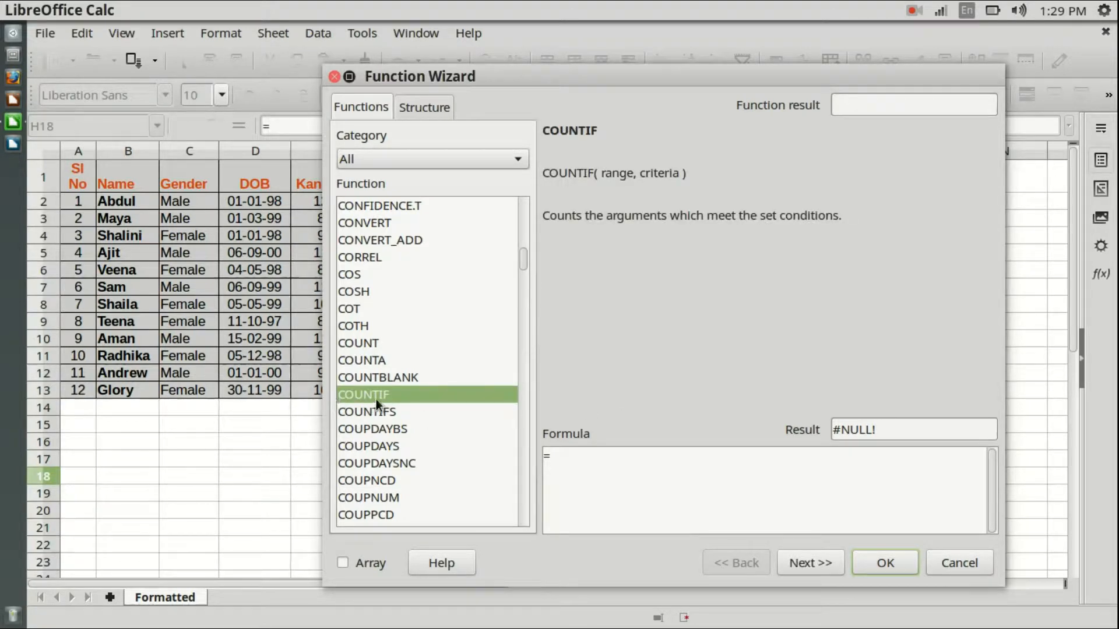
{"action": "left_click", "coordinate": [815, 564]}
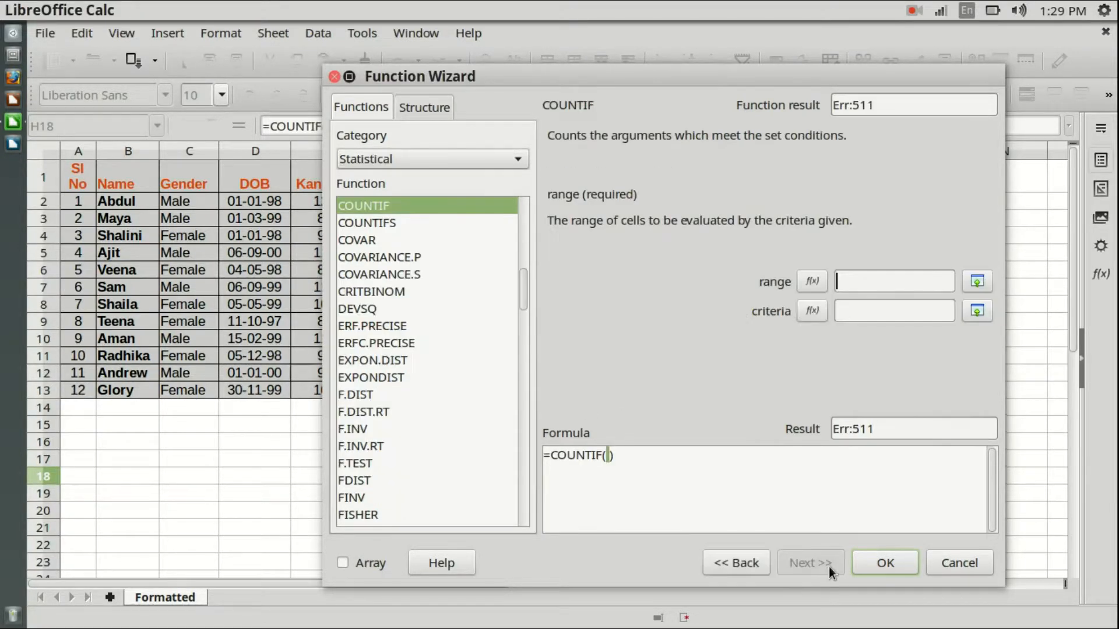
- Set COUNTIF's range to the Gender cells C2:C13
{"action": "left_click", "coordinate": [977, 283]}
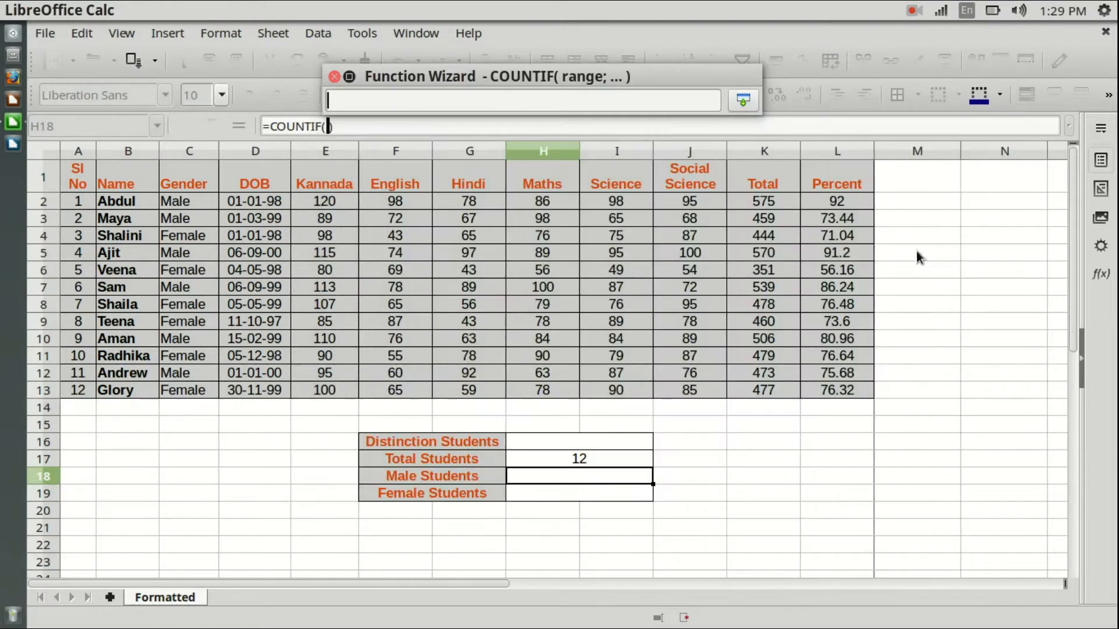
{"action": "left_click_drag", "start_coordinate": [169, 205], "coordinate": [184, 387]}
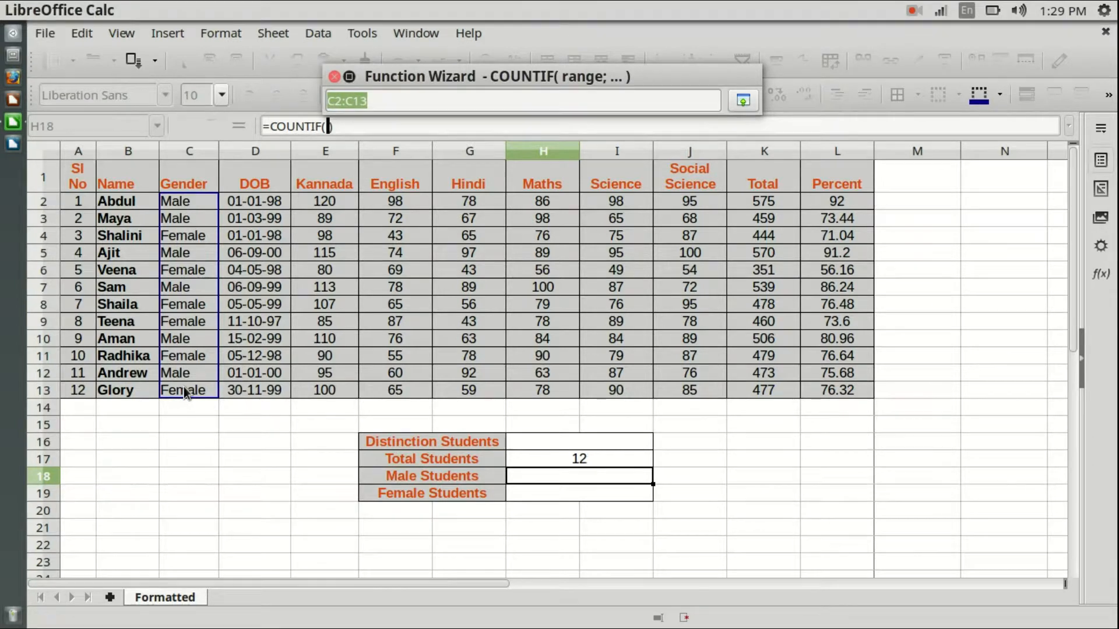
{"action": "key", "text": "Return"}
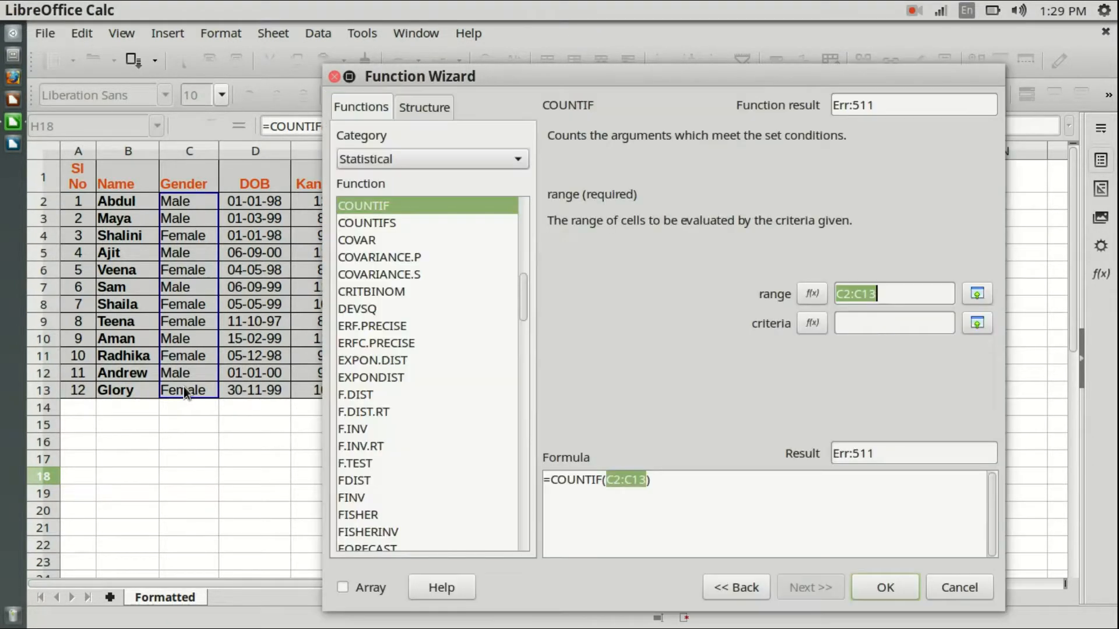
- Set COUNTIF's criteria to "Male" and insert the formula into the Male Students result cell H18
{"action": "left_click", "coordinate": [884, 324]}
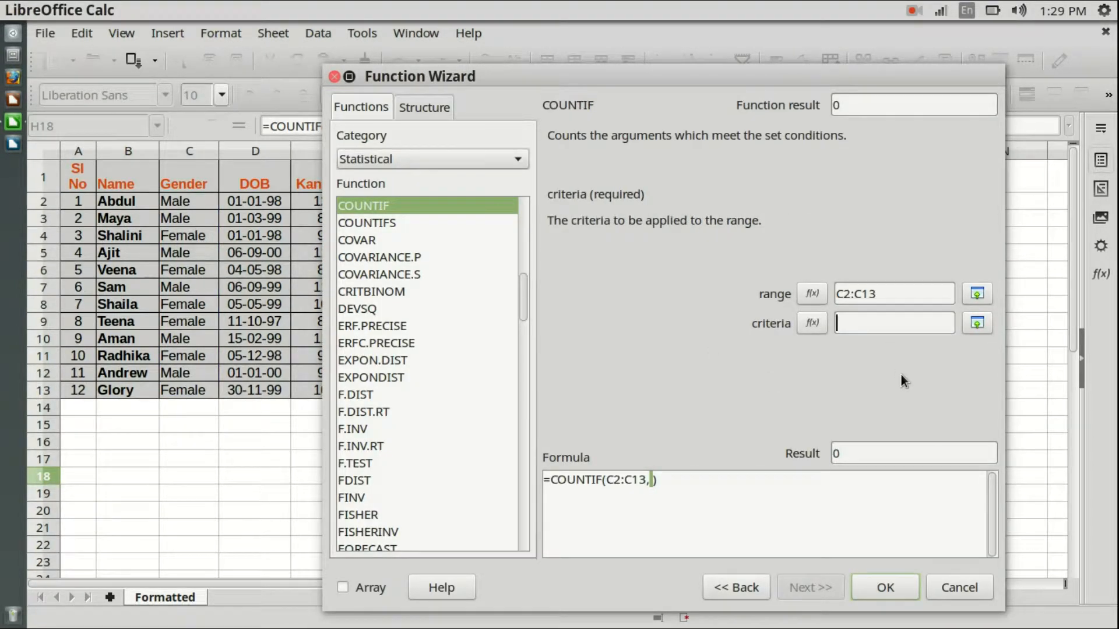
{"action": "type", "text": "M"}
{"action": "key", "text": "BackSpace"}
{"action": "type", "text": "ale"}
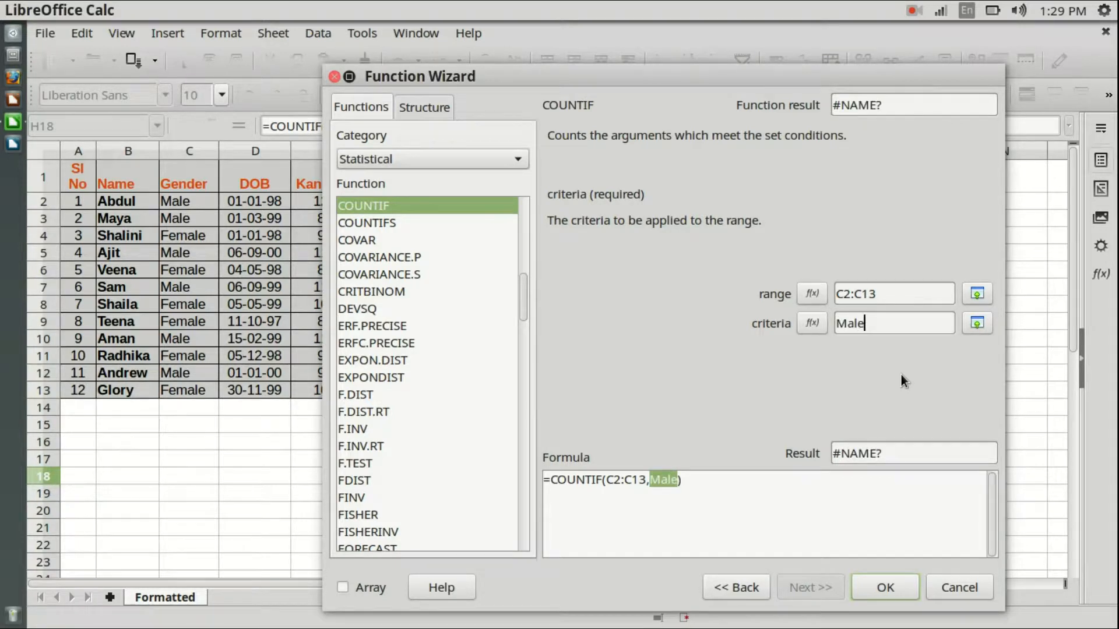
{"action": "type", "text": "\""}
{"action": "key", "text": "Left"}
{"action": "key", "text": "Left"}
{"action": "key", "text": "Left"}
{"action": "key", "text": "Left"}
{"action": "key", "text": "Left"}
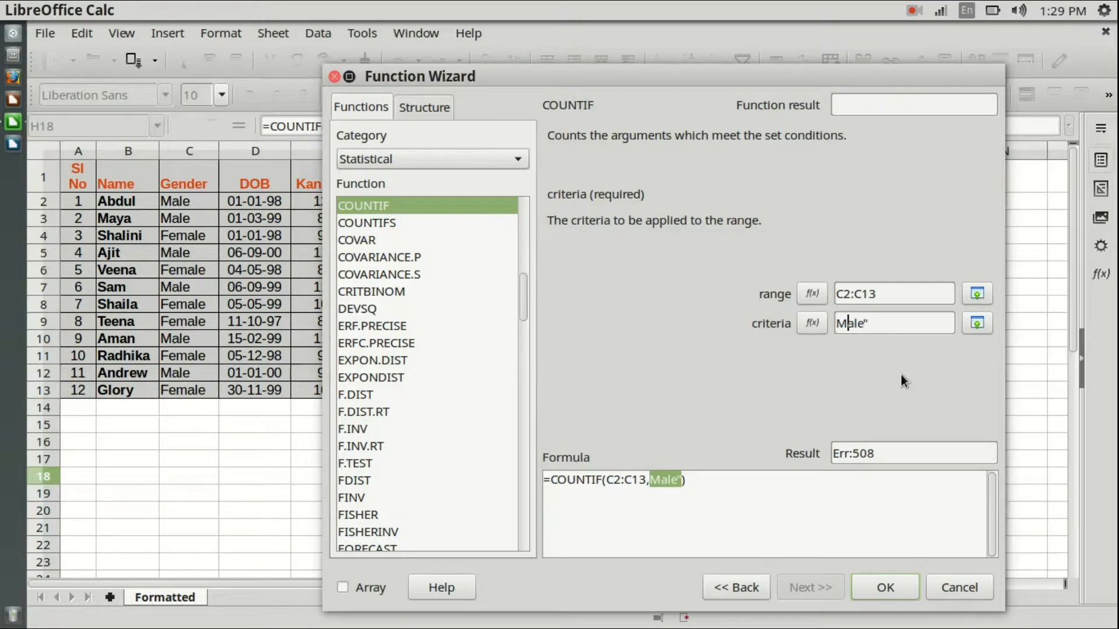
{"action": "type", "text": "\""}
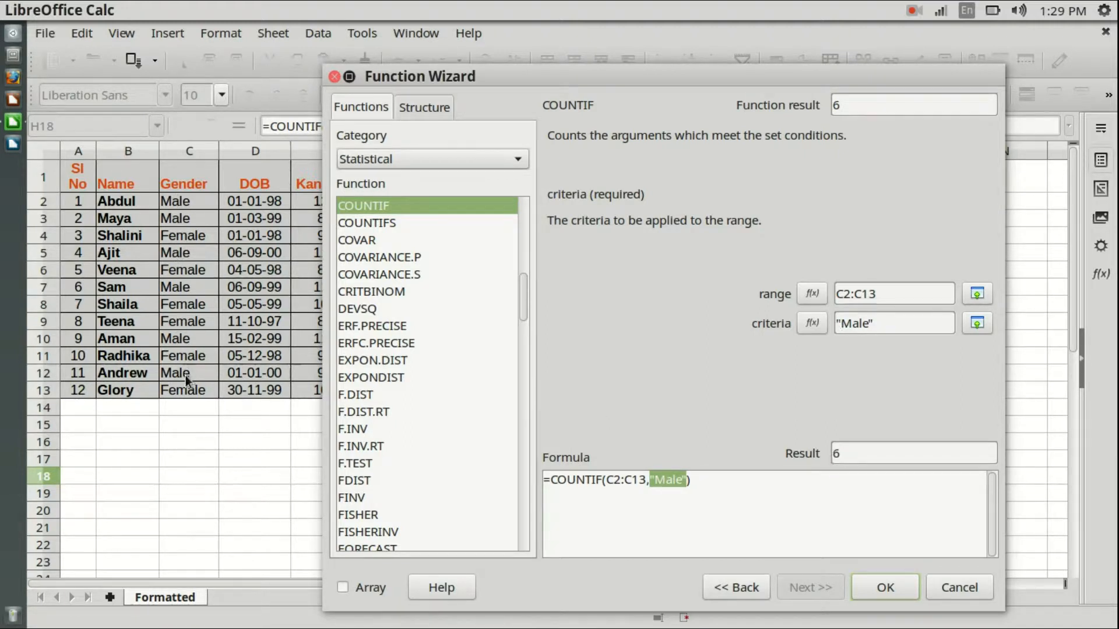
{"action": "left_click", "coordinate": [885, 586]}
{"action": "left_click", "coordinate": [817, 511]}
{"action": "left_click", "coordinate": [594, 476]}
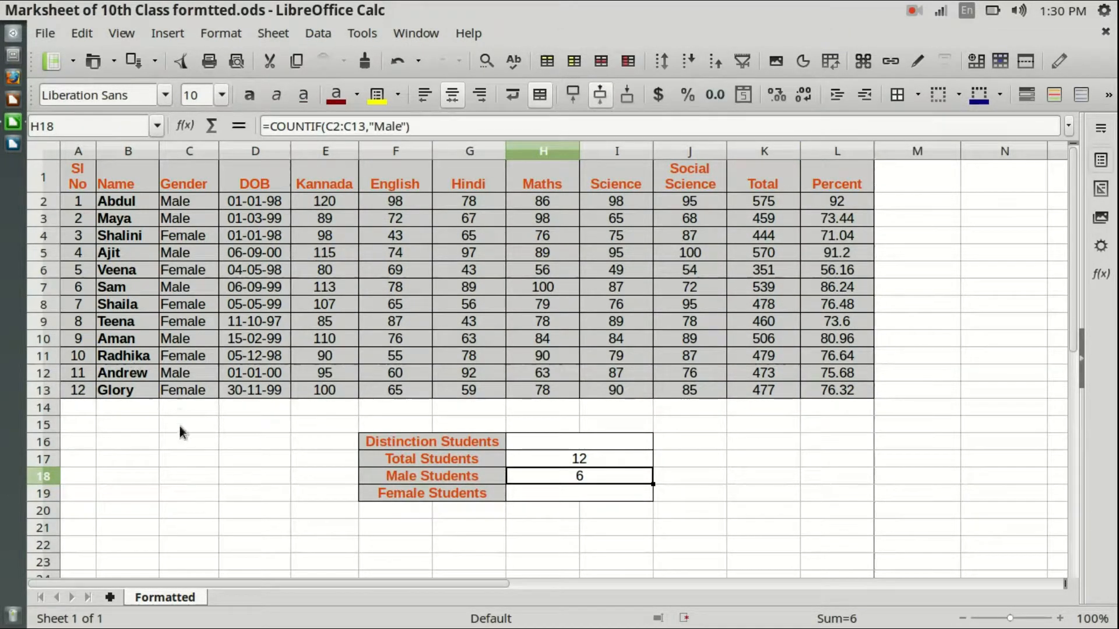
- Check the male count by selecting rows 12, 10, 7, 5, 3 and 2 together, and clear the selection
{"action": "left_click", "coordinate": [180, 373]}
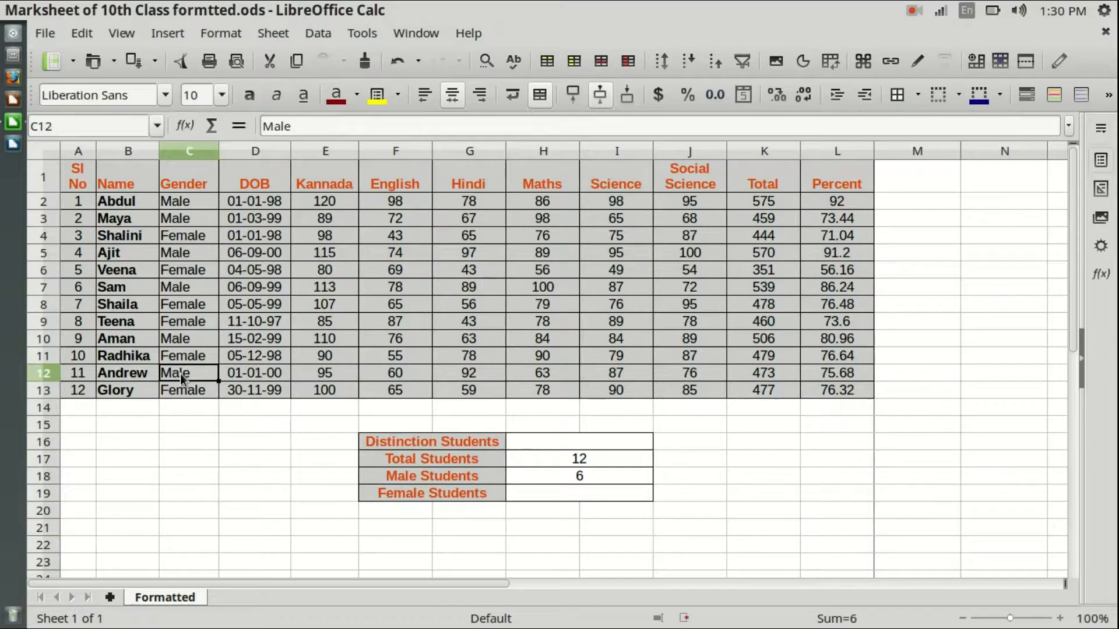
{"action": "left_click", "coordinate": [40, 374]}
{"action": "left_click", "coordinate": [42, 348]}
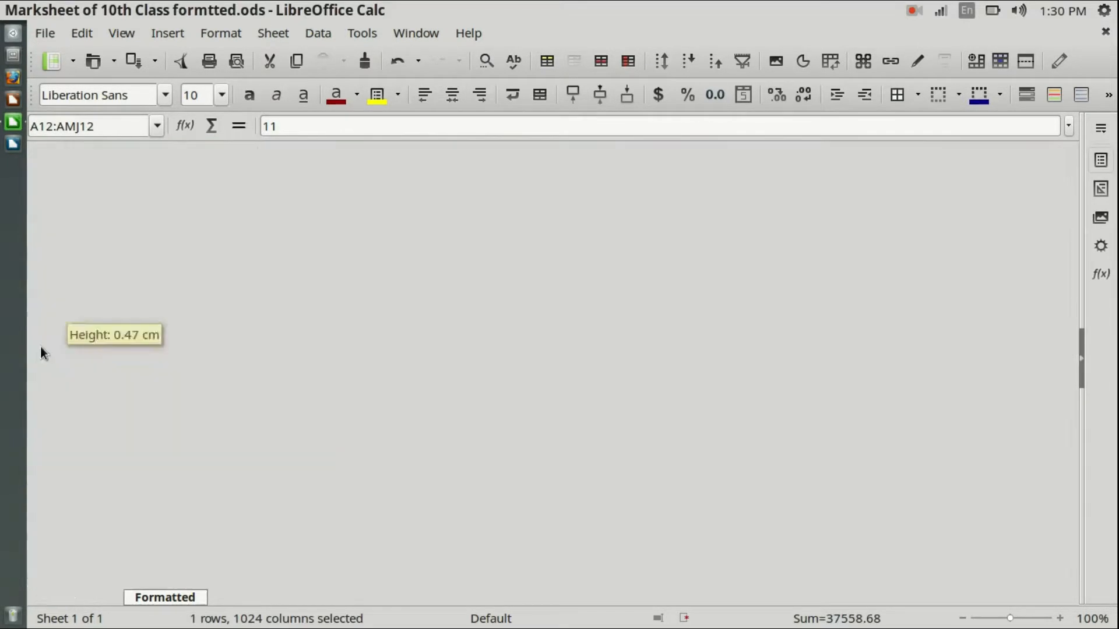
{"action": "left_click", "coordinate": [43, 342], "text": "ctrl"}
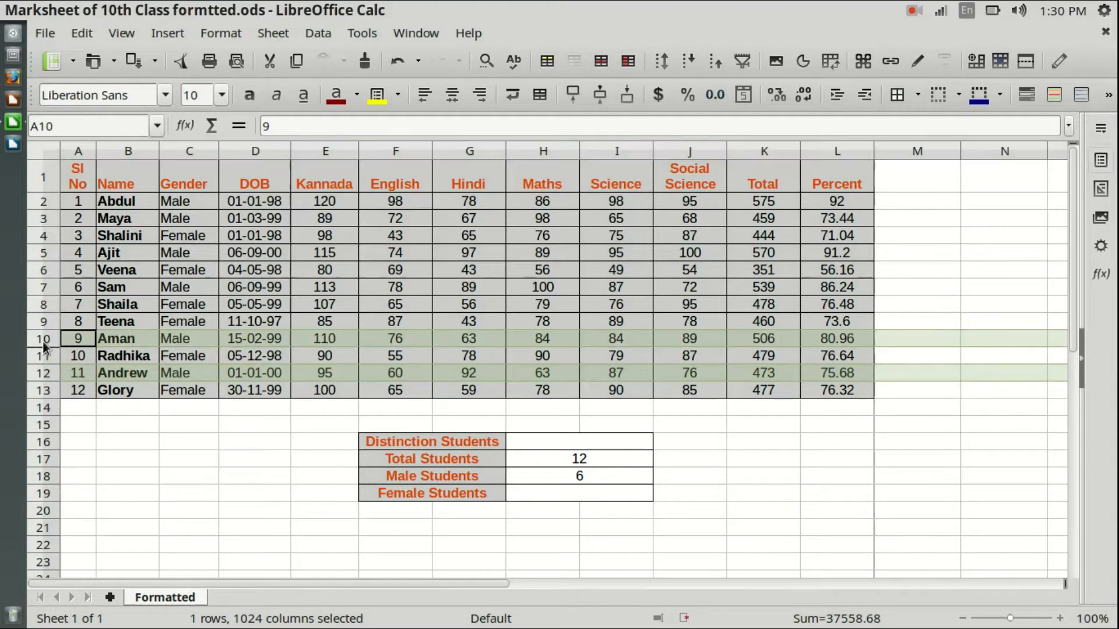
{"action": "left_click", "coordinate": [46, 287], "text": "ctrl"}
{"action": "left_click", "coordinate": [42, 255], "text": "ctrl"}
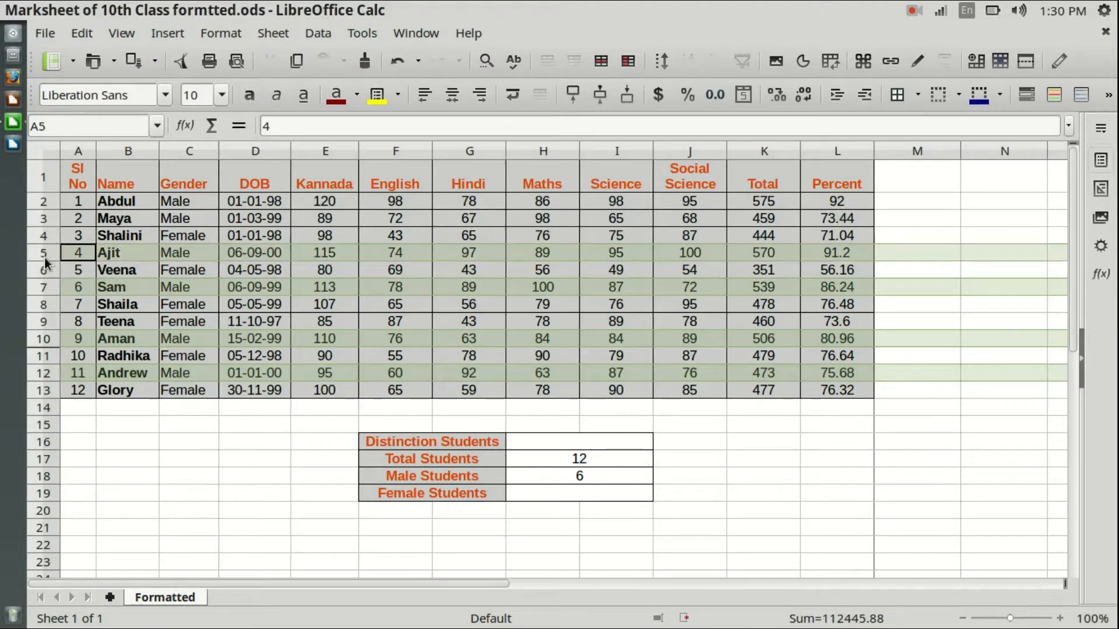
{"action": "left_click", "coordinate": [45, 221], "text": "ctrl"}
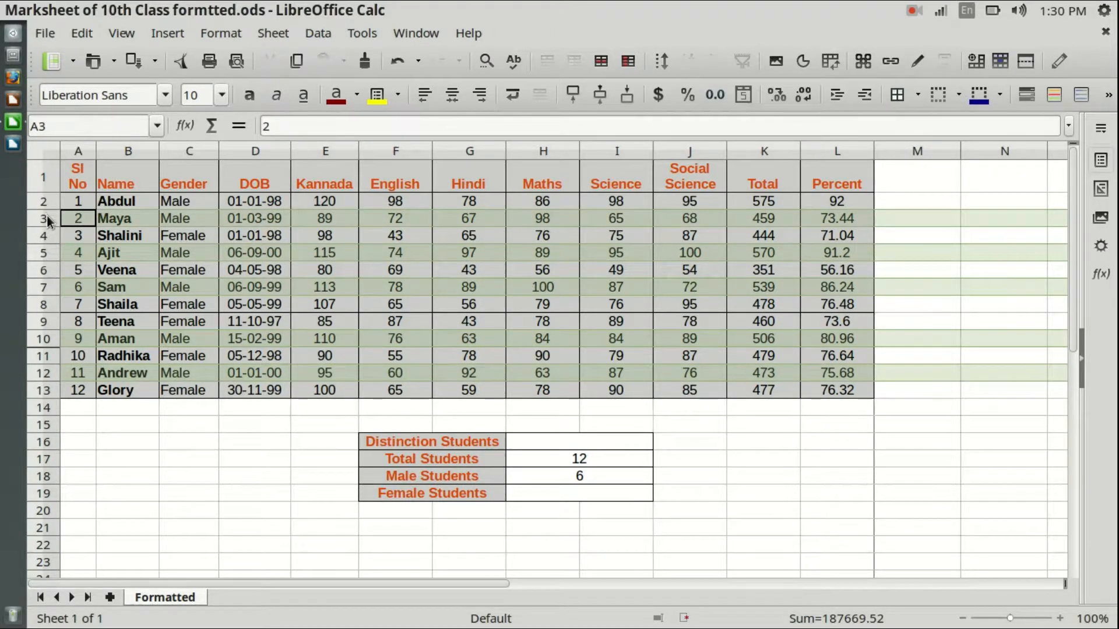
{"action": "left_click", "coordinate": [43, 202], "text": "ctrl"}
{"action": "left_click", "coordinate": [274, 454]}
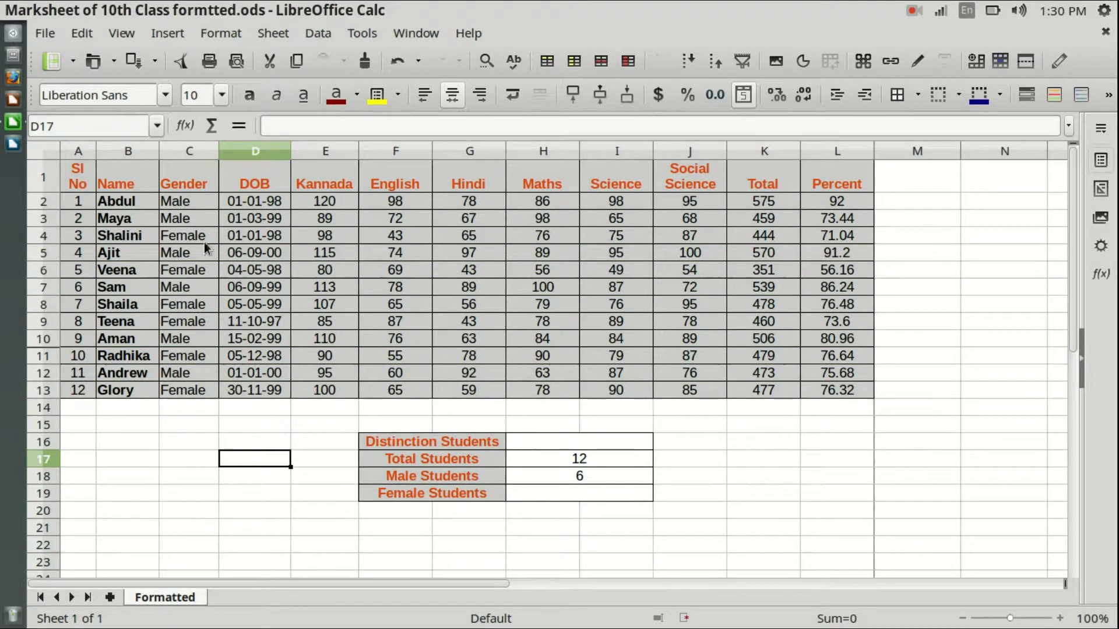
- Change the gender in C3 to Female
{"action": "left_click", "coordinate": [190, 390]}
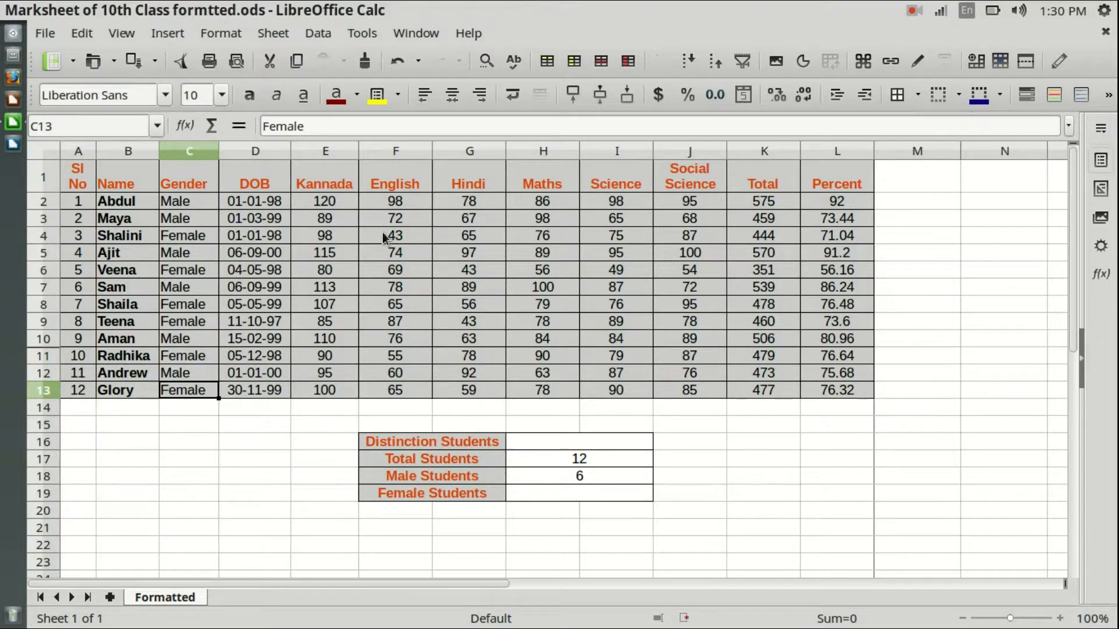
{"action": "left_click", "coordinate": [183, 220]}
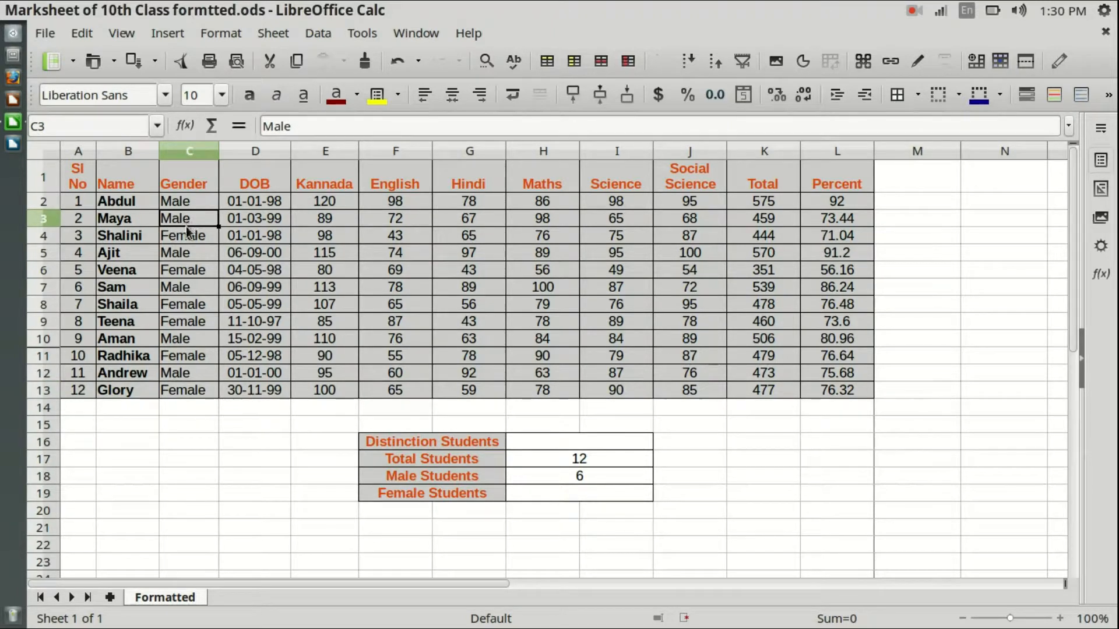
{"action": "type", "text": "M"}
{"action": "key", "text": "BackSpace"}
{"action": "key", "text": "BackSpace"}
{"action": "type", "text": "Female"}
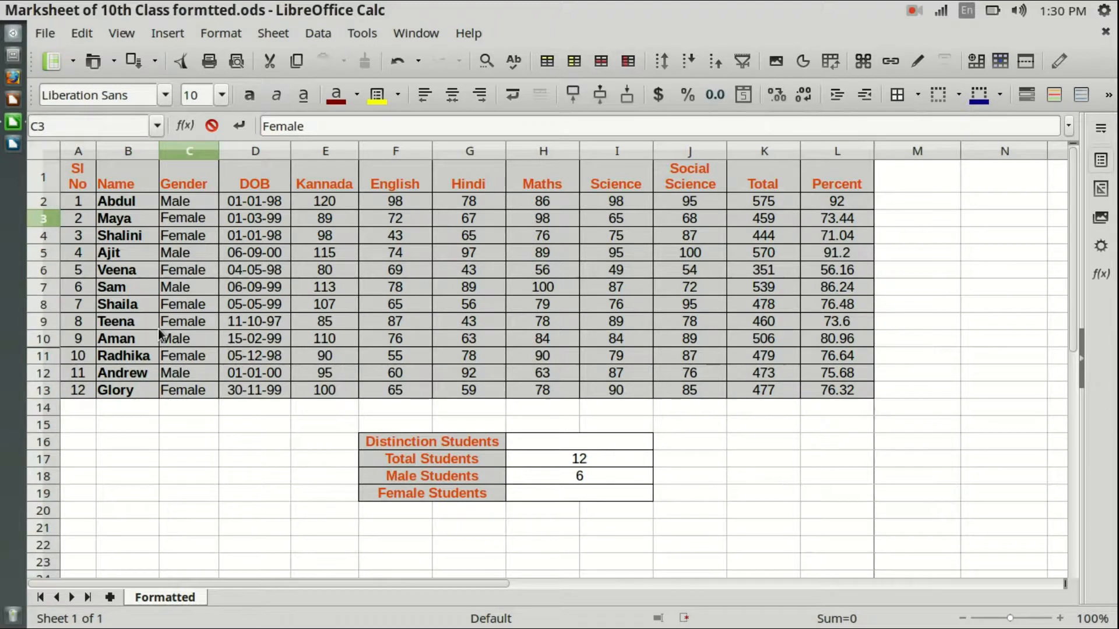
{"action": "key", "text": "Return"}
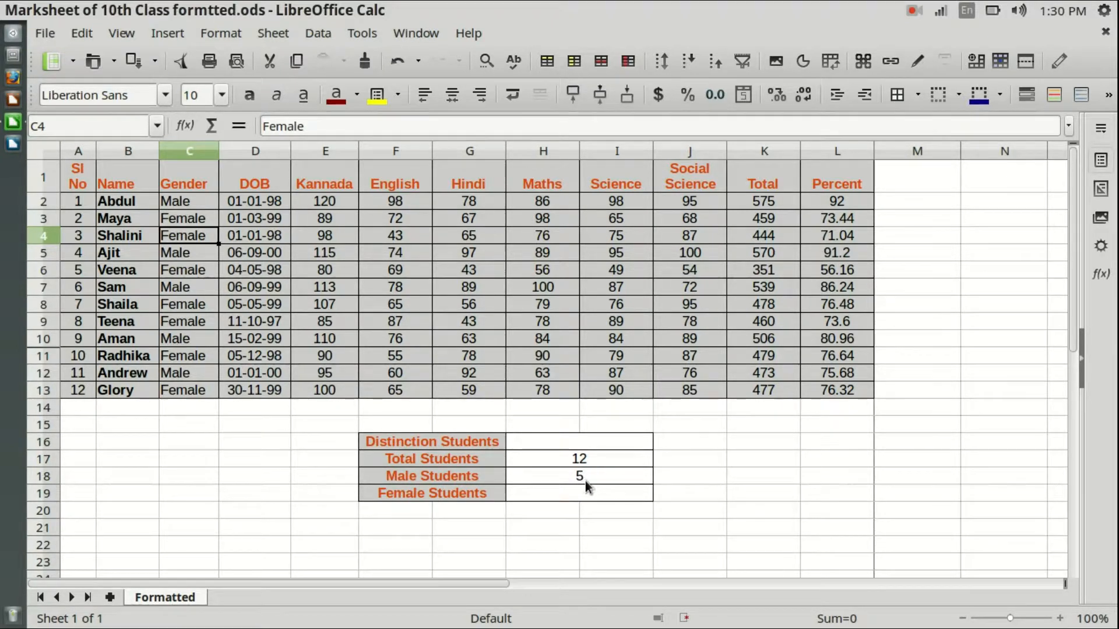
- Enter =COUNTIF(C2:C13,"FEMALE") in the Female Students result cell H19
{"action": "left_click", "coordinate": [579, 496]}
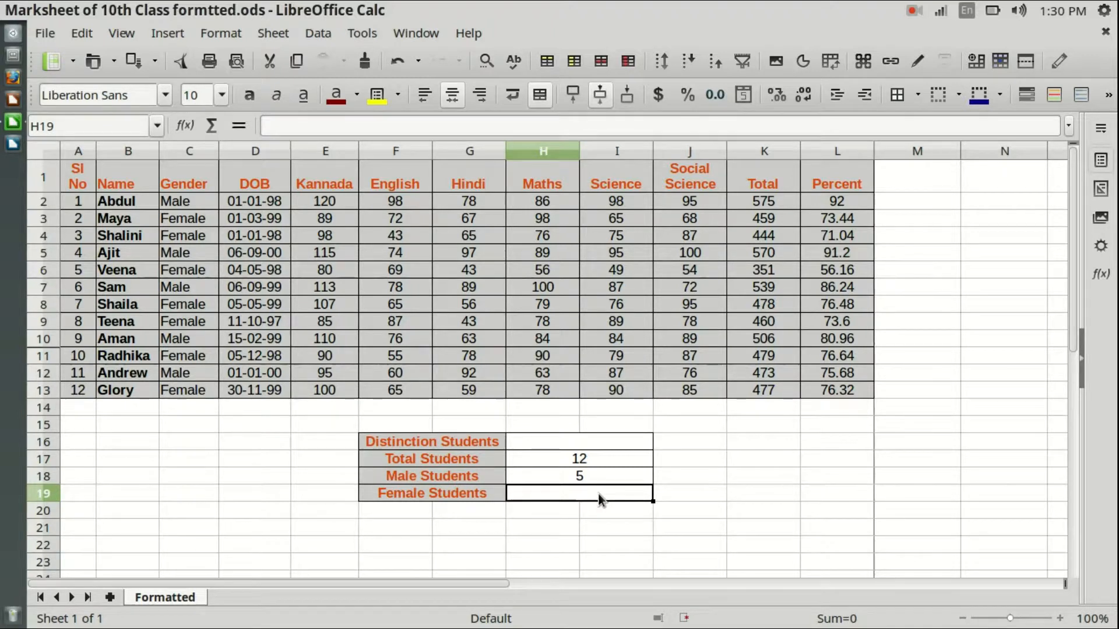
{"action": "type", "text": "="}
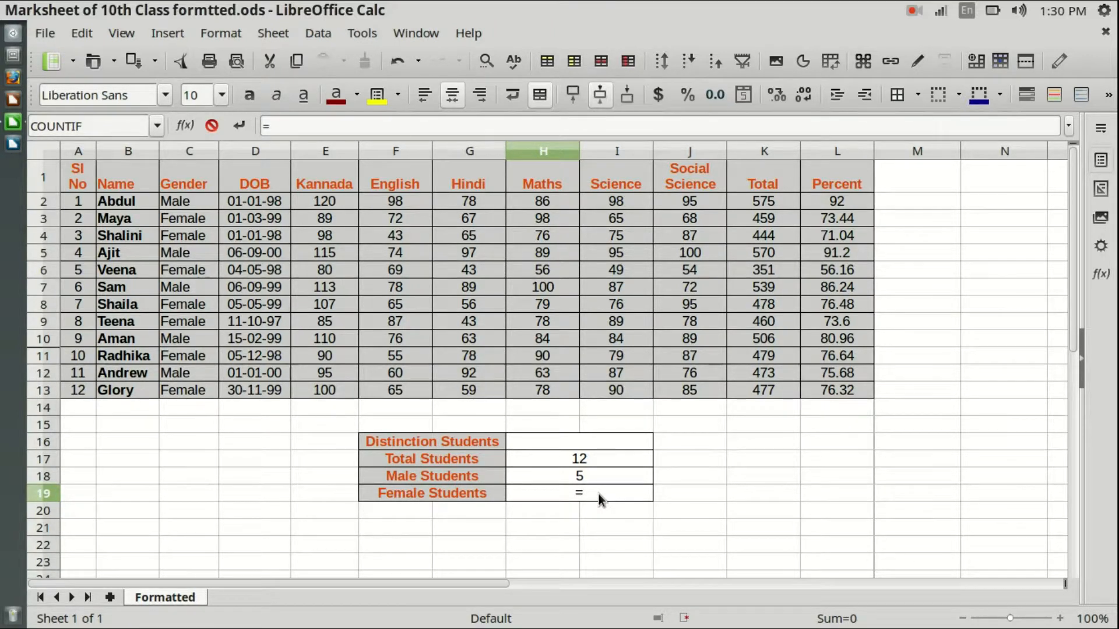
{"action": "type", "text": "count"}
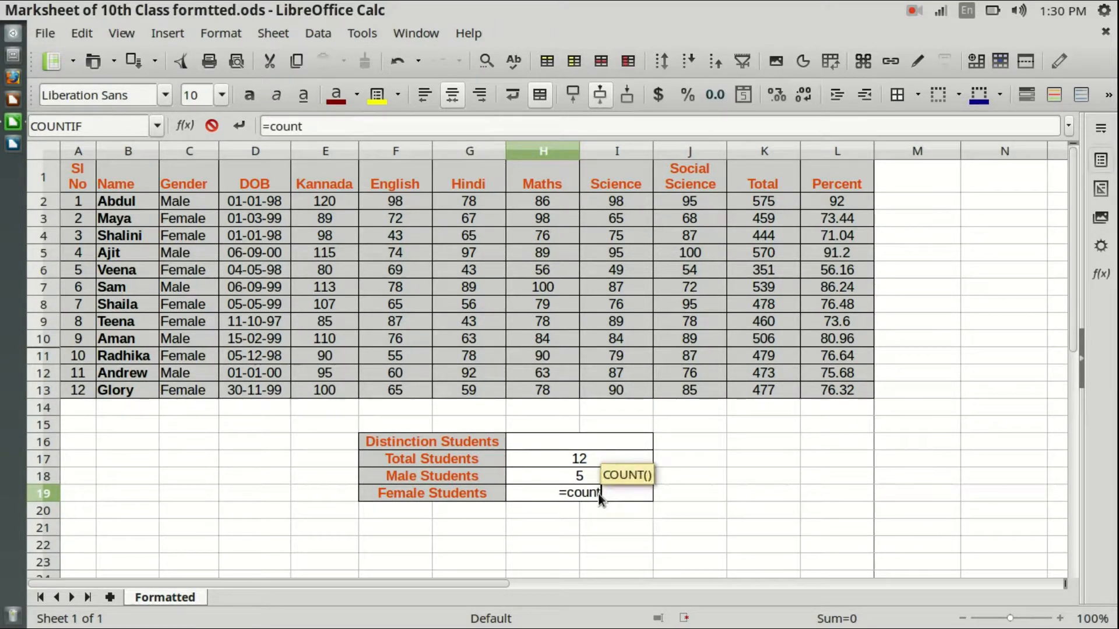
{"action": "type", "text": "if"}
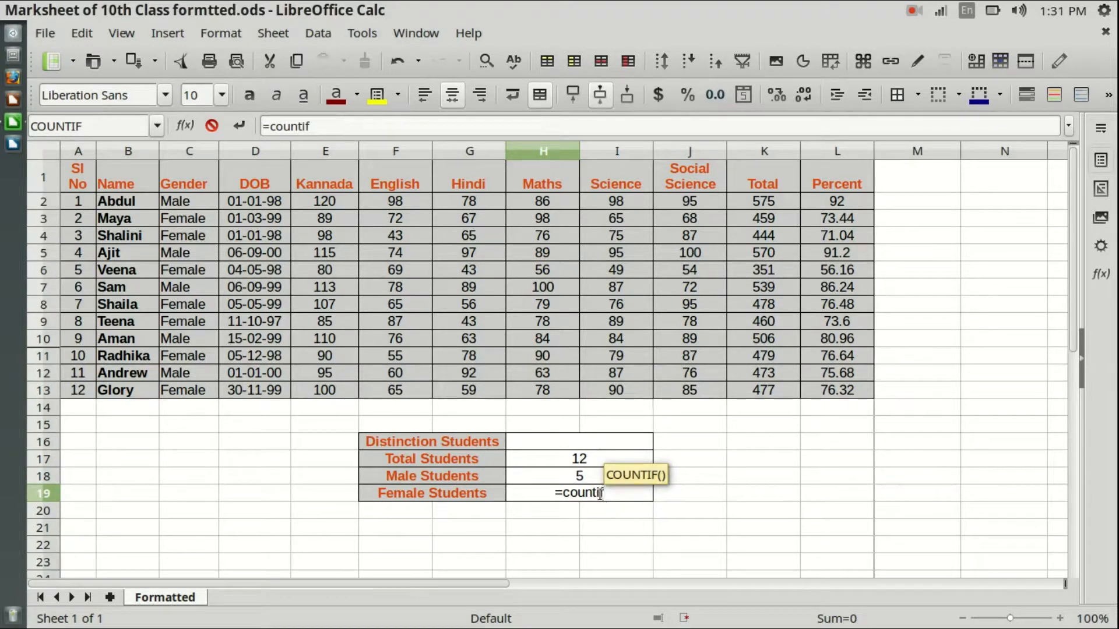
{"action": "type", "text": "("}
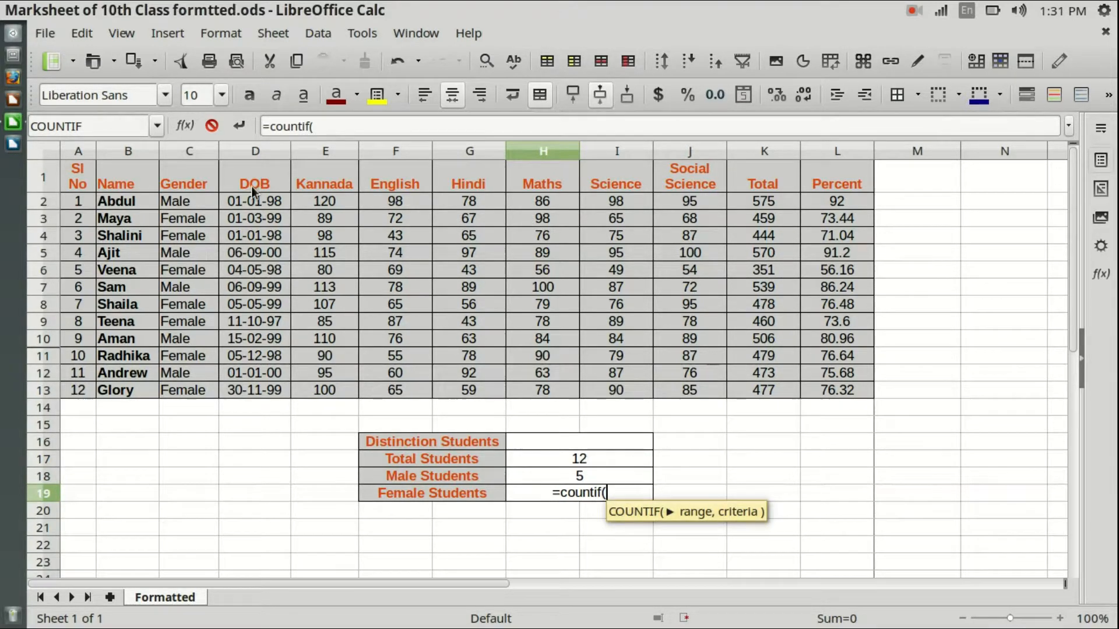
{"action": "left_click_drag", "start_coordinate": [181, 203], "coordinate": [190, 387]}
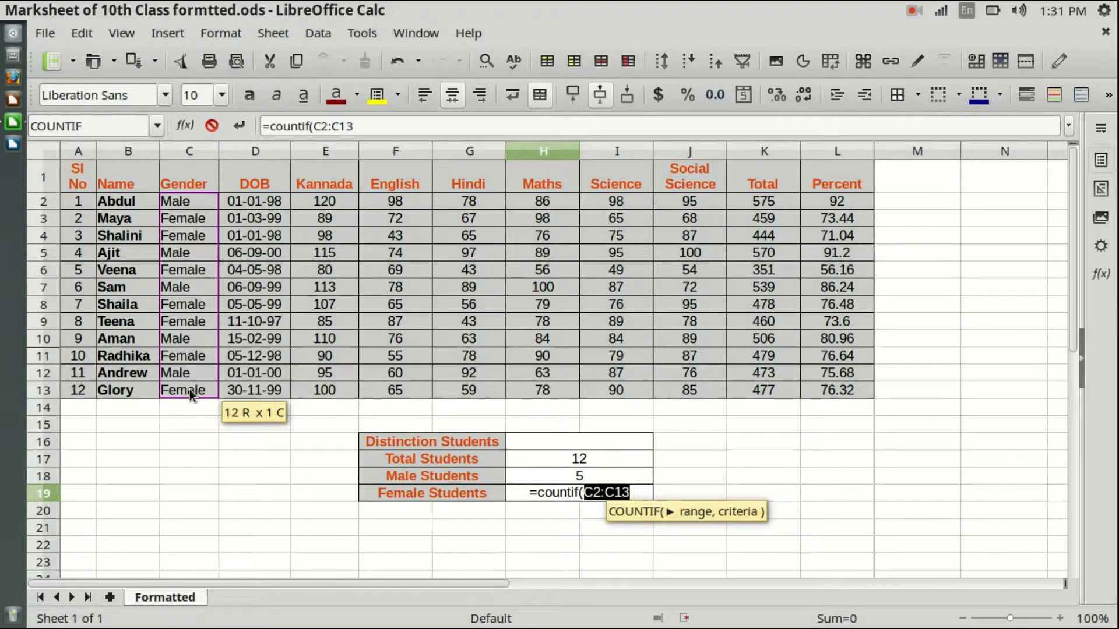
{"action": "type", "text": ","}
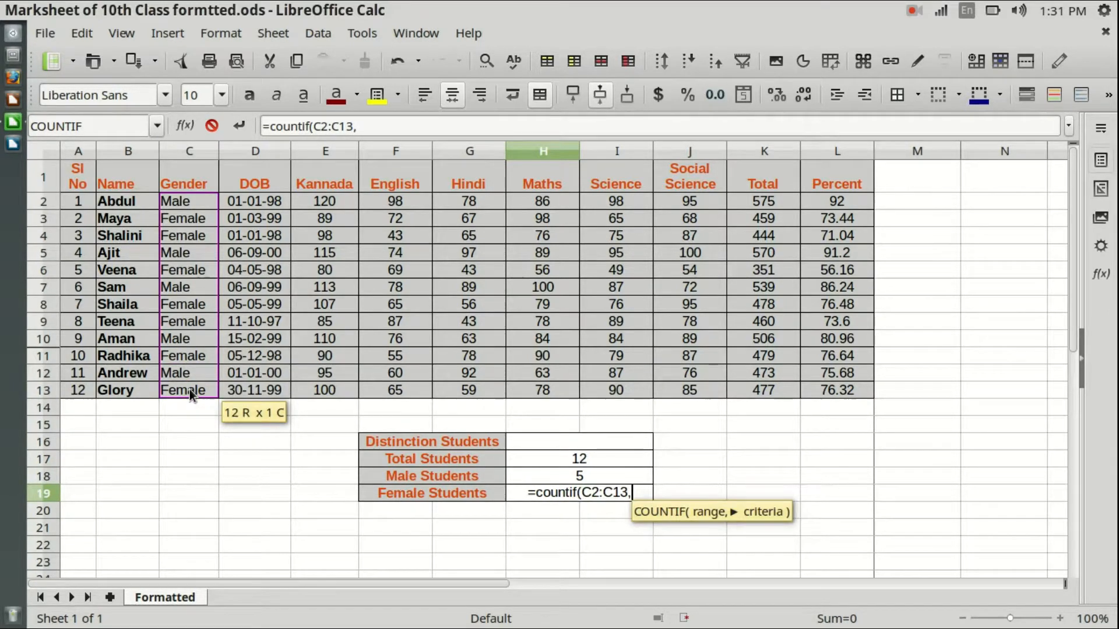
{"action": "type", "text": "\""}
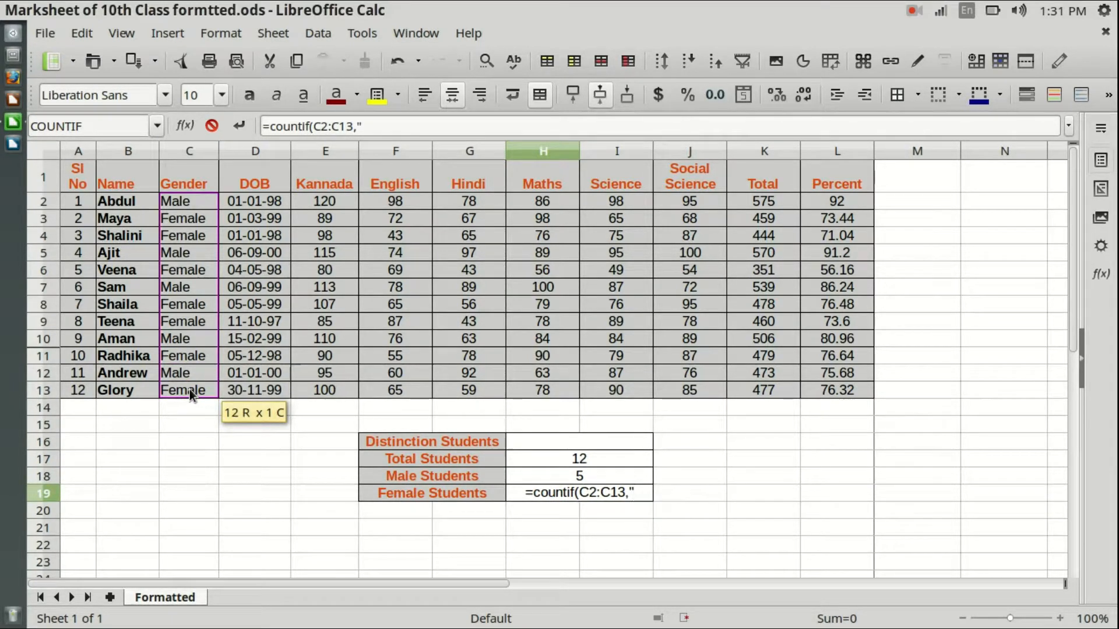
{"action": "type", "text": "FE"}
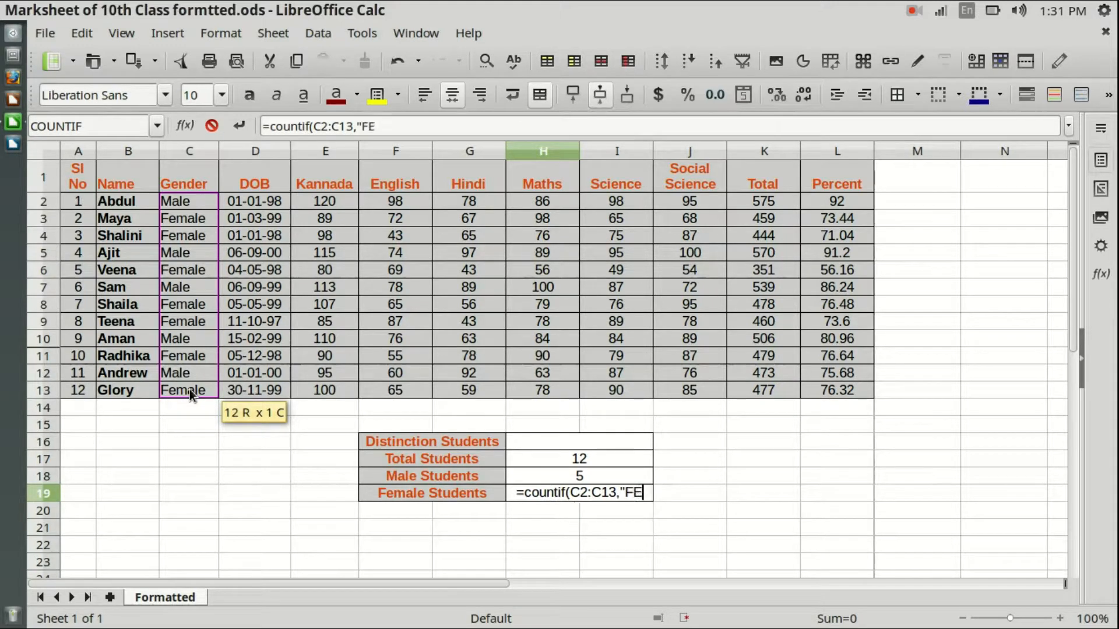
{"action": "type", "text": "MALE\")"}
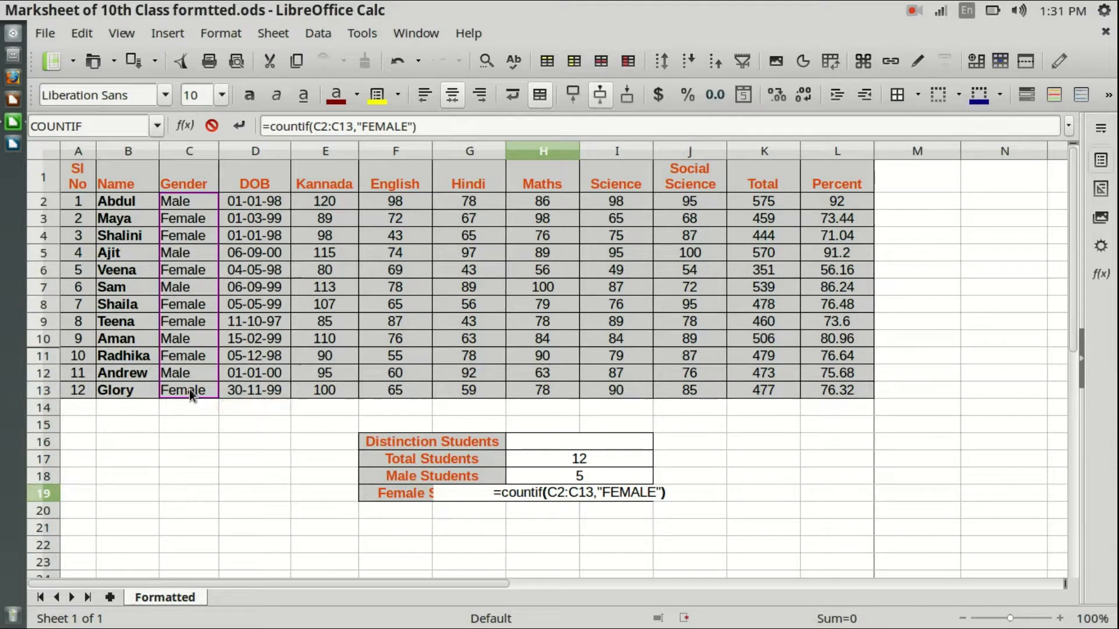
{"action": "key", "text": "Return"}
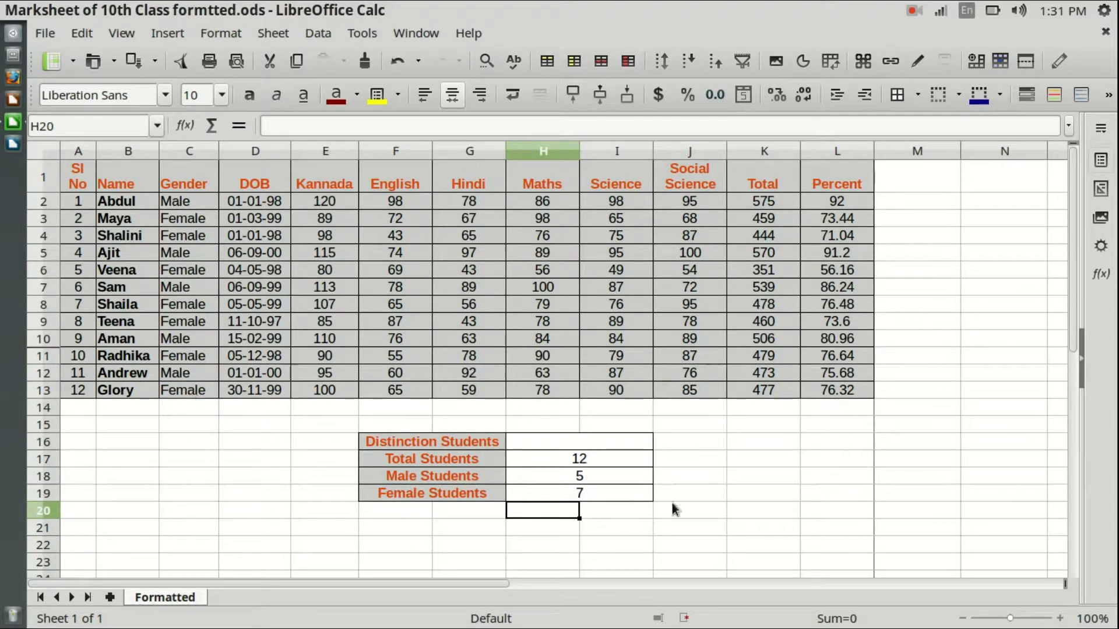
- Review the COUNTIF formulas in H19 and H18 and their quoted text criteria, leaving H18's formula without saving edits
{"action": "left_click", "coordinate": [610, 496]}
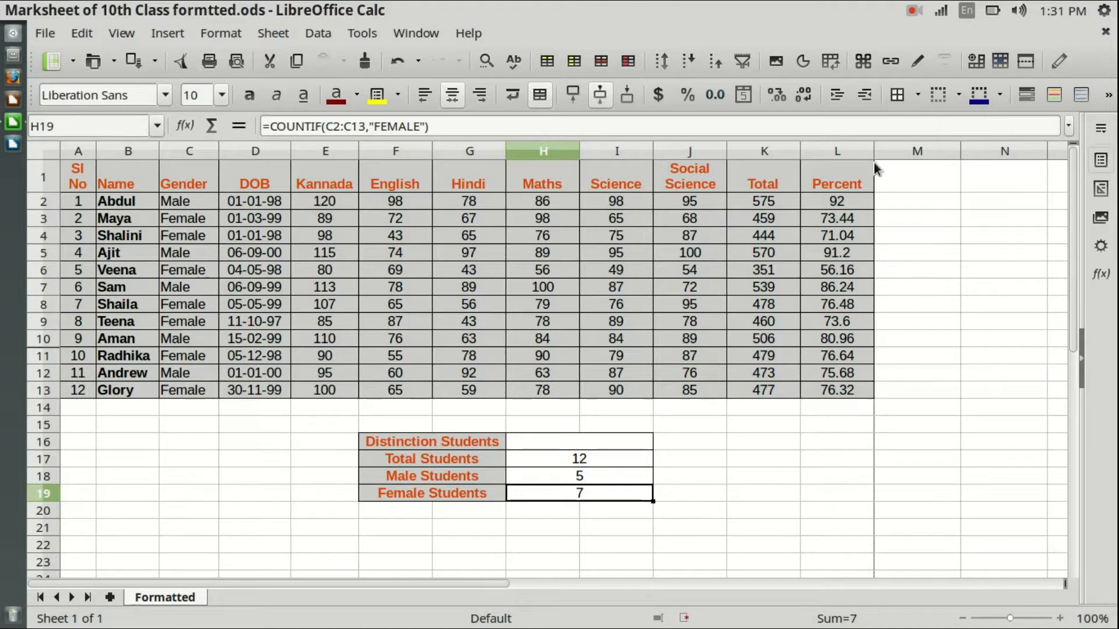
{"action": "key", "text": "Up"}
{"action": "key", "text": "Up"}
{"action": "key", "text": "Up"}
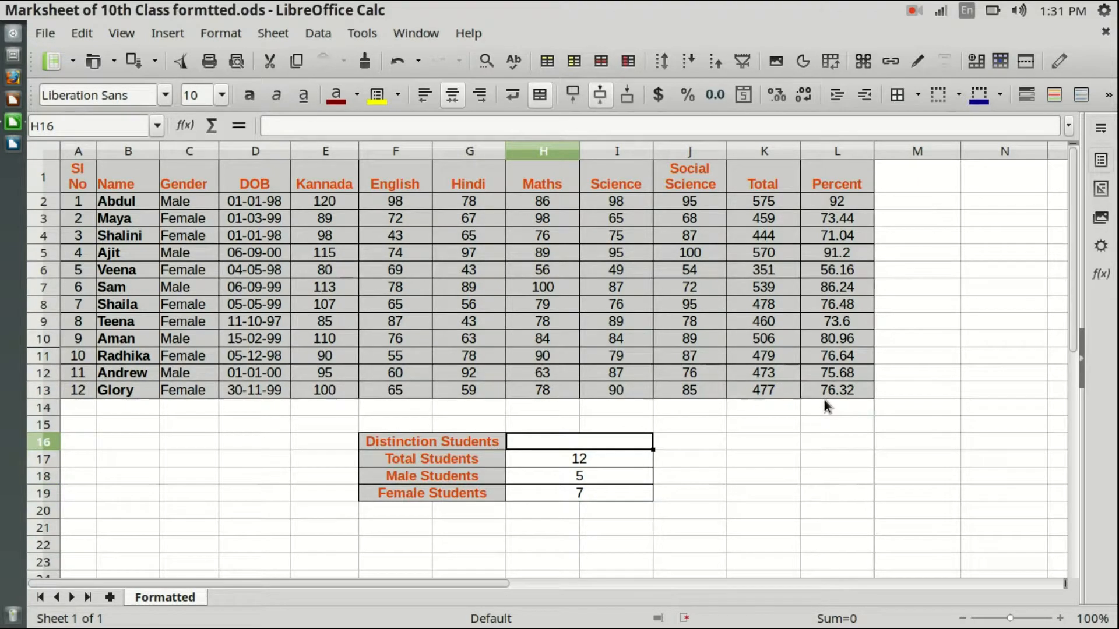
{"action": "left_click", "coordinate": [567, 477]}
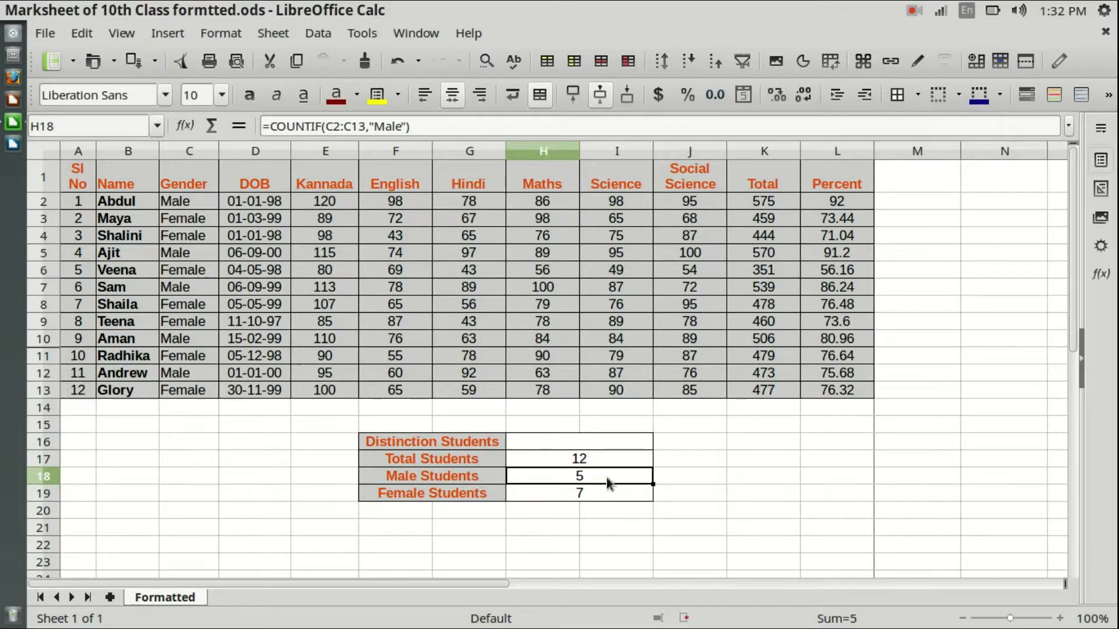
{"action": "left_click", "coordinate": [389, 127]}
{"action": "double_click", "coordinate": [388, 127]}
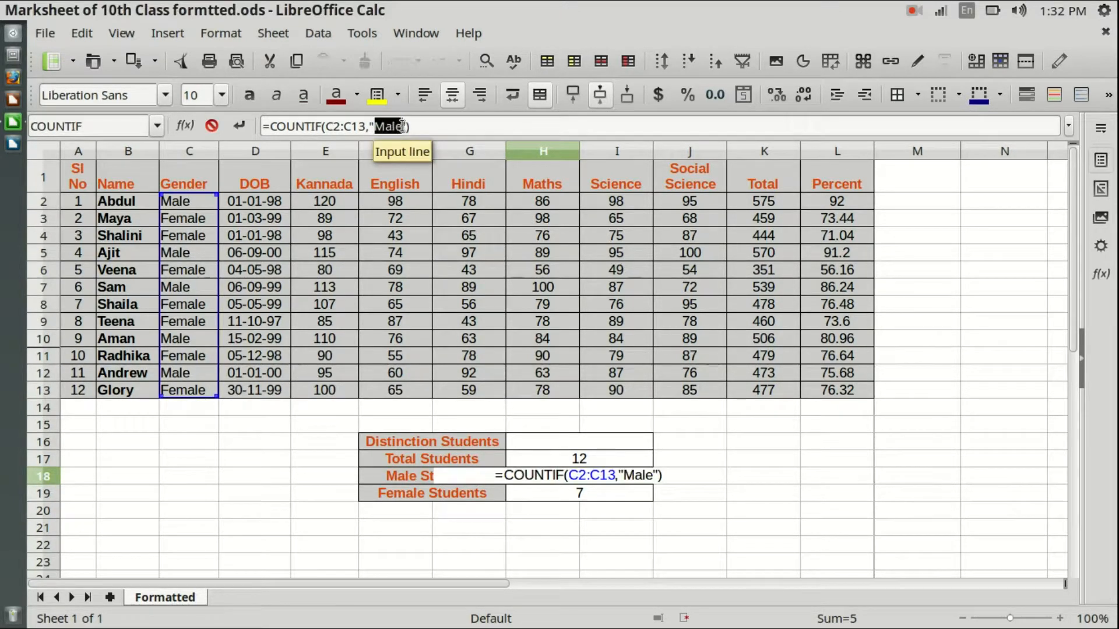
{"action": "left_click", "coordinate": [573, 497]}
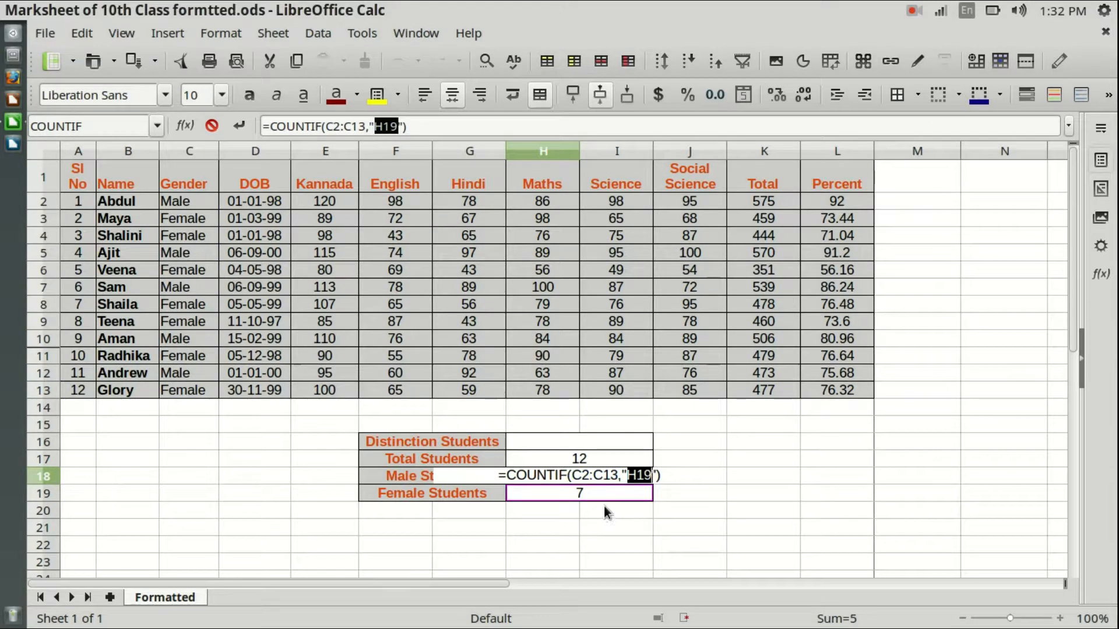
{"action": "key", "text": "Escape"}
{"action": "left_click", "coordinate": [576, 493]}
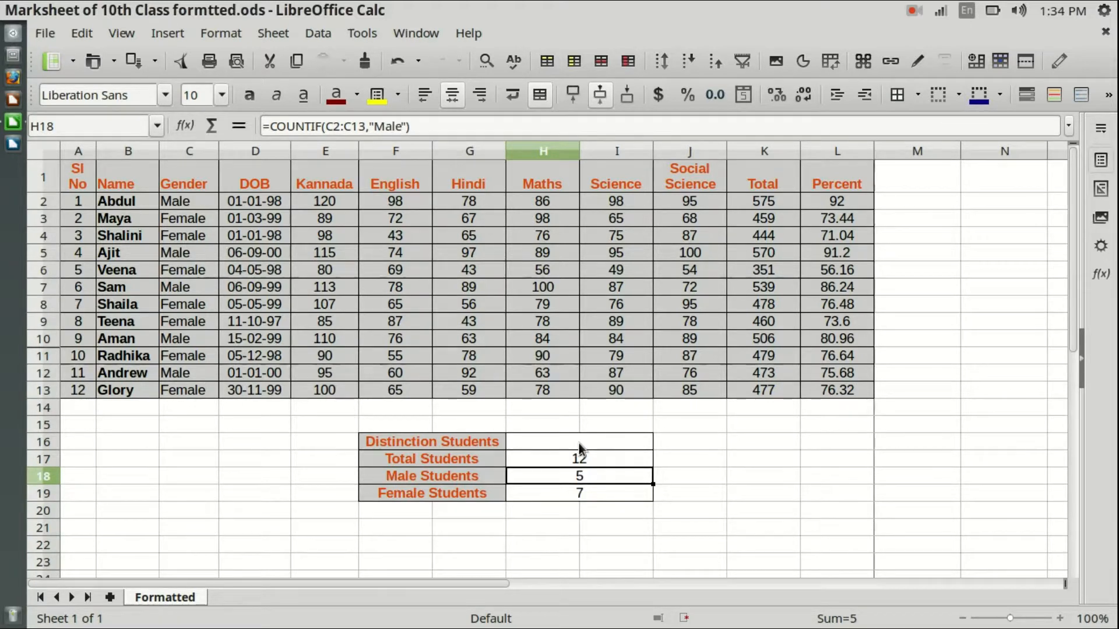
- Examine the Percent column values in L2:L13 to see which students score above the distinction mark
{"action": "left_click", "coordinate": [578, 444]}
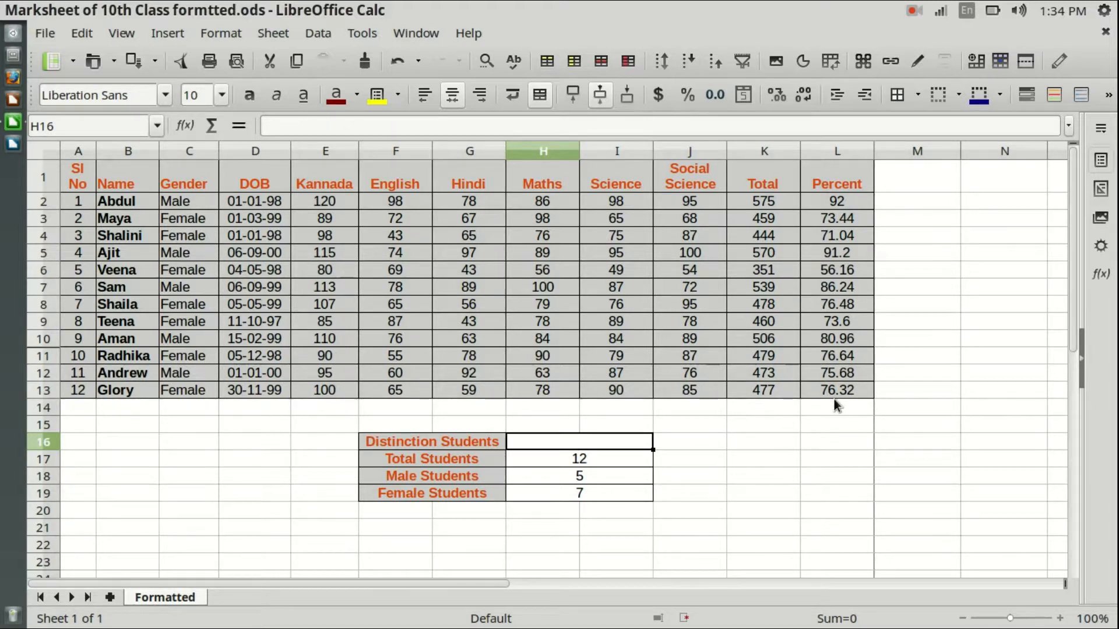
{"action": "left_click", "coordinate": [824, 223]}
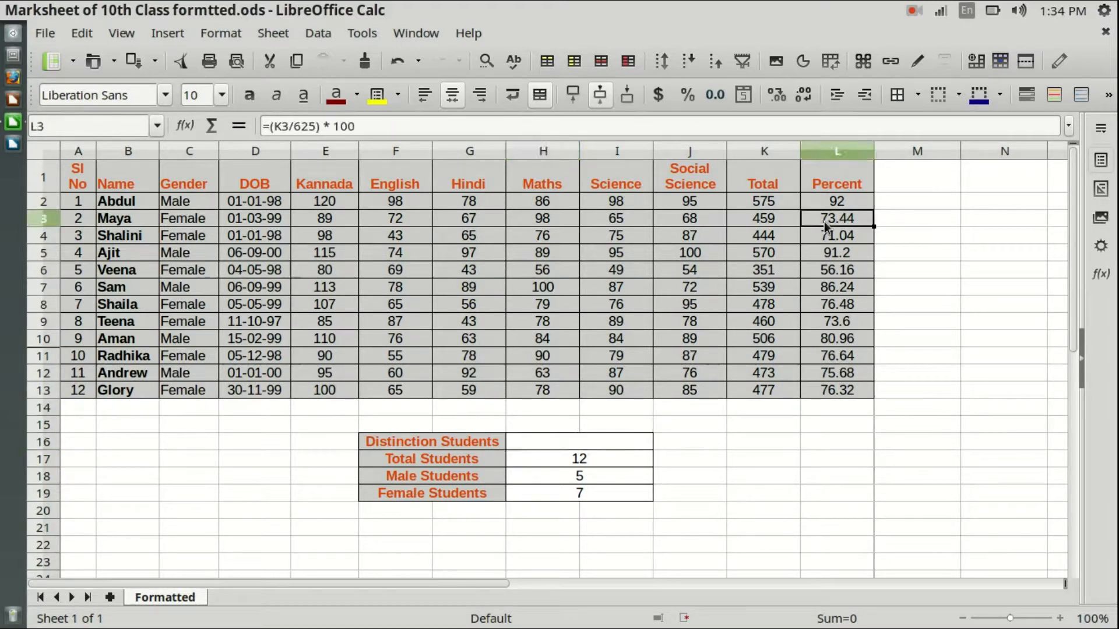
{"action": "left_click", "coordinate": [837, 302]}
{"action": "left_click", "coordinate": [837, 358]}
{"action": "left_click", "coordinate": [837, 375]}
{"action": "left_click", "coordinate": [842, 391]}
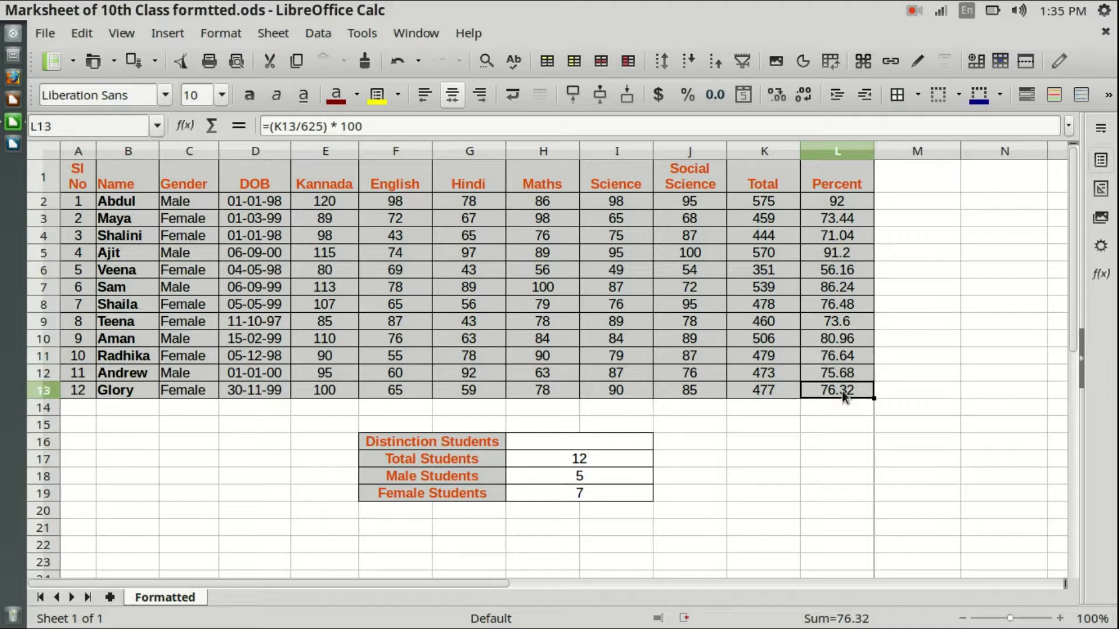
{"action": "left_click", "coordinate": [857, 197]}
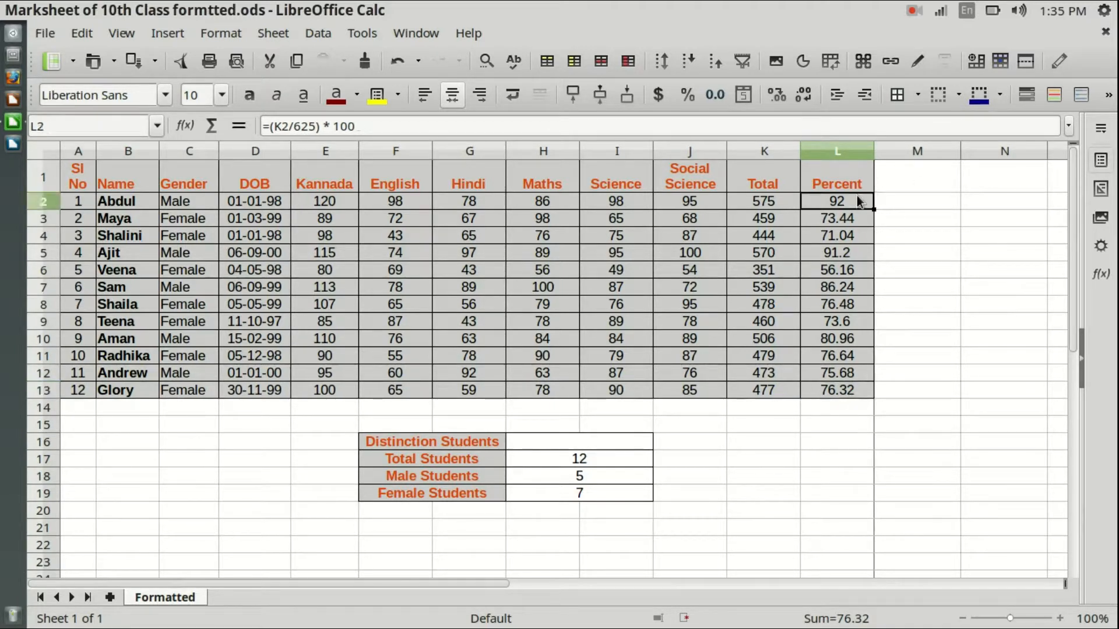
{"action": "left_click", "coordinate": [844, 286]}
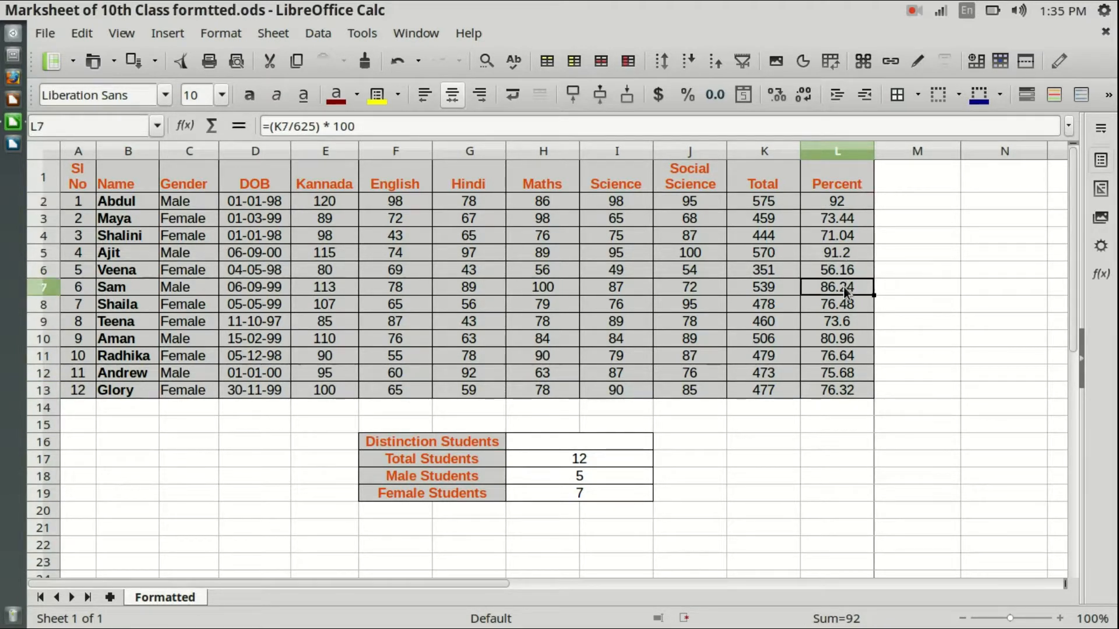
{"action": "left_click", "coordinate": [851, 342]}
{"action": "left_click", "coordinate": [806, 438]}
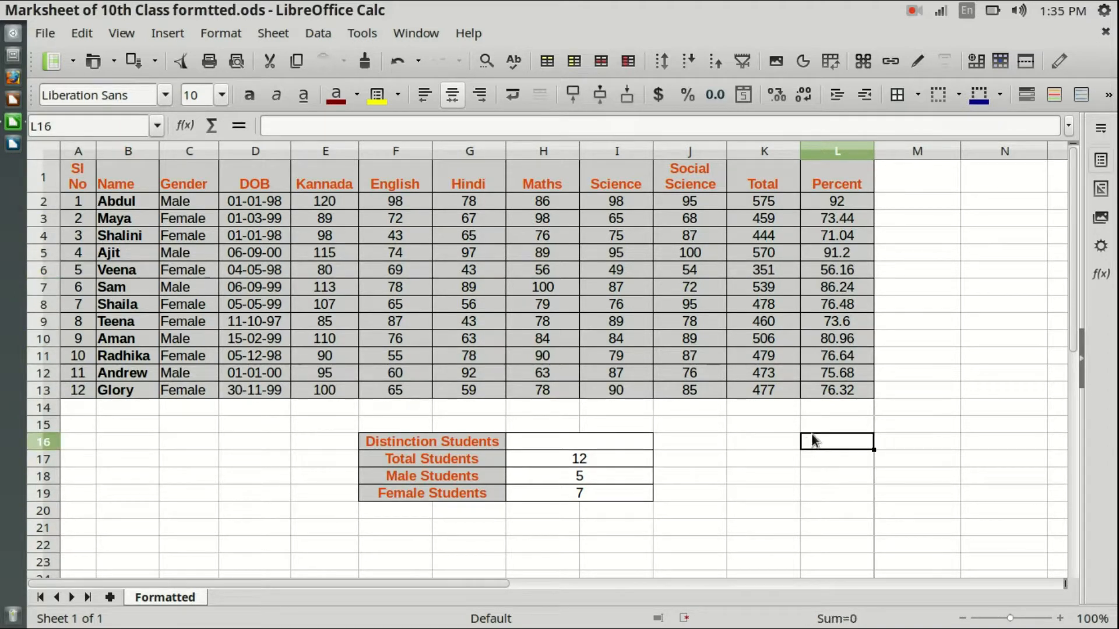
- Start a COUNTIF function in the Distinction Students result cell H16 using the Function Wizard
{"action": "left_click", "coordinate": [595, 443]}
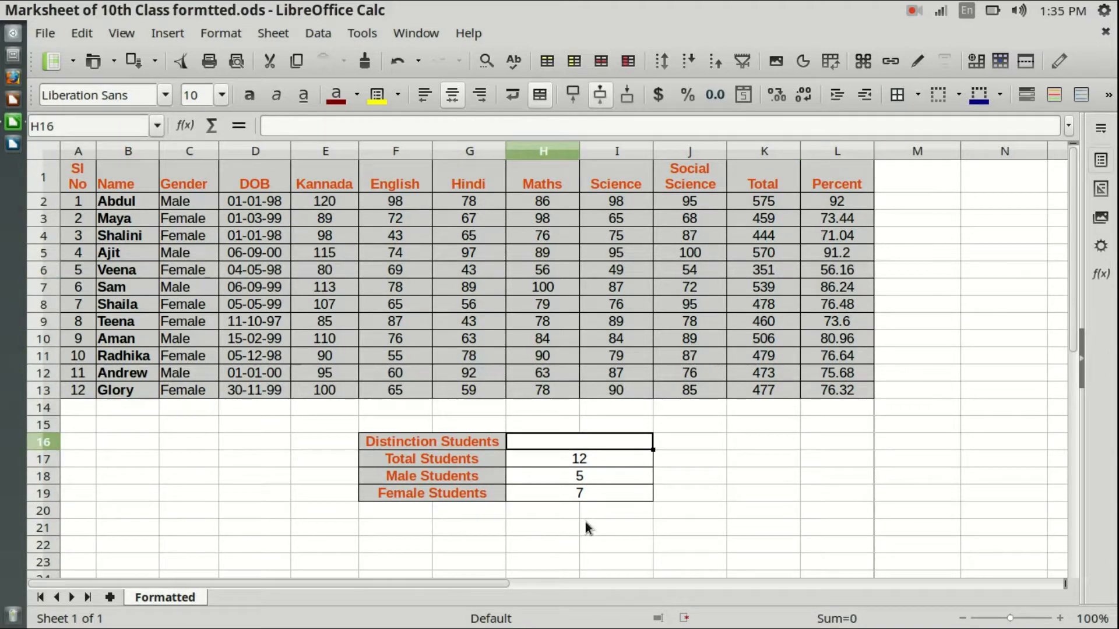
{"action": "left_click", "coordinate": [184, 127]}
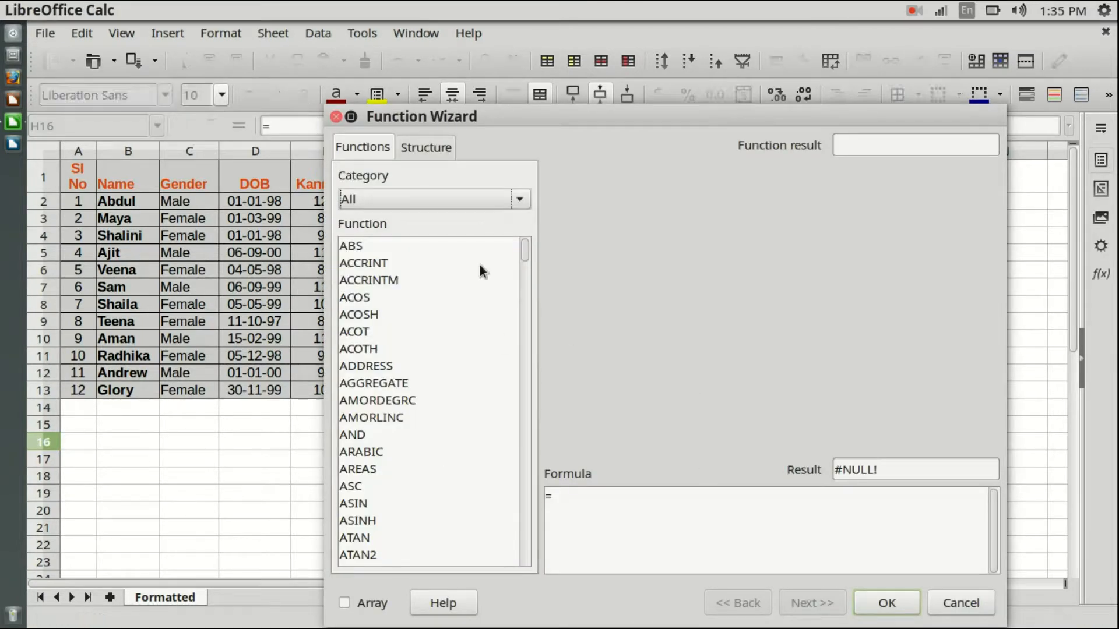
{"action": "left_click_drag", "start_coordinate": [526, 242], "coordinate": [525, 311]}
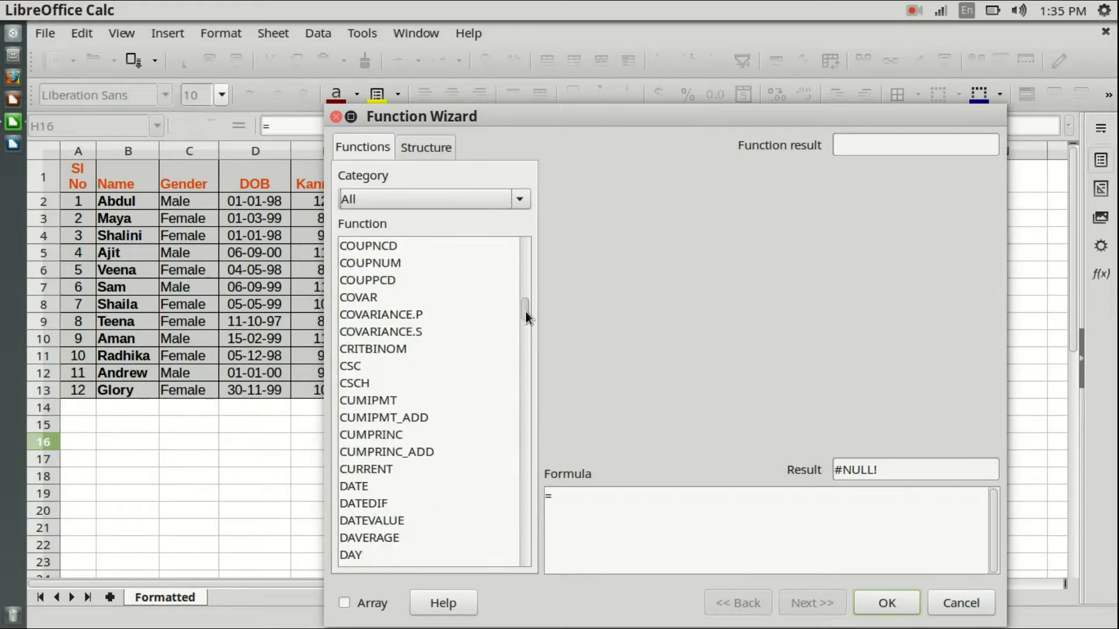
{"action": "scroll", "coordinate": [461, 347], "scroll_direction": "up", "scroll_amount": 2}
{"action": "scroll", "coordinate": [402, 435], "scroll_direction": "up", "scroll_amount": 2}
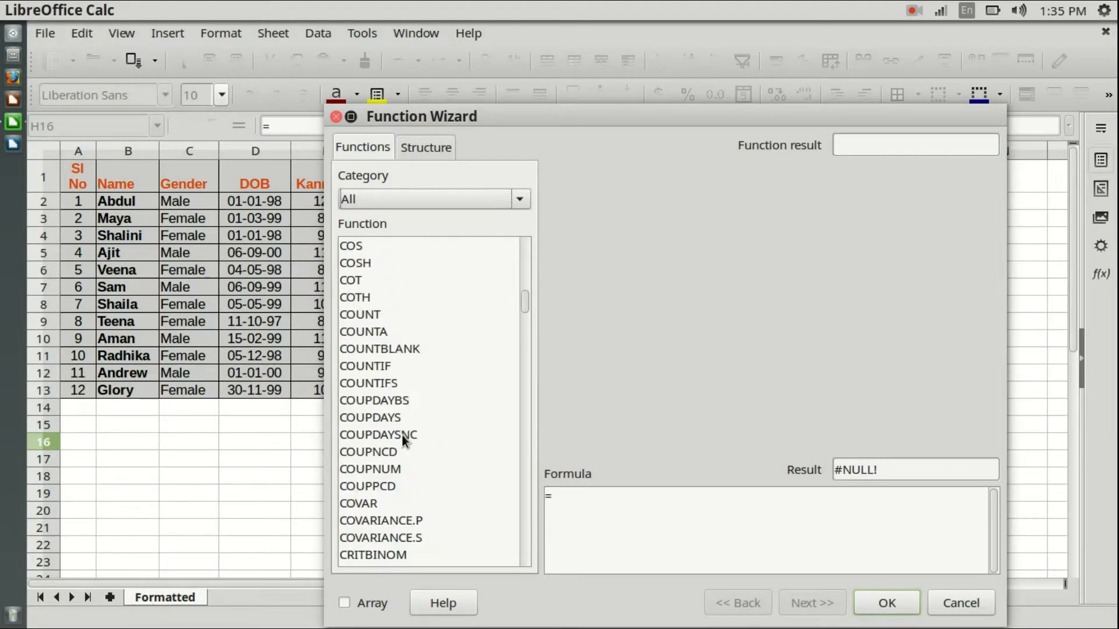
{"action": "left_click", "coordinate": [384, 367]}
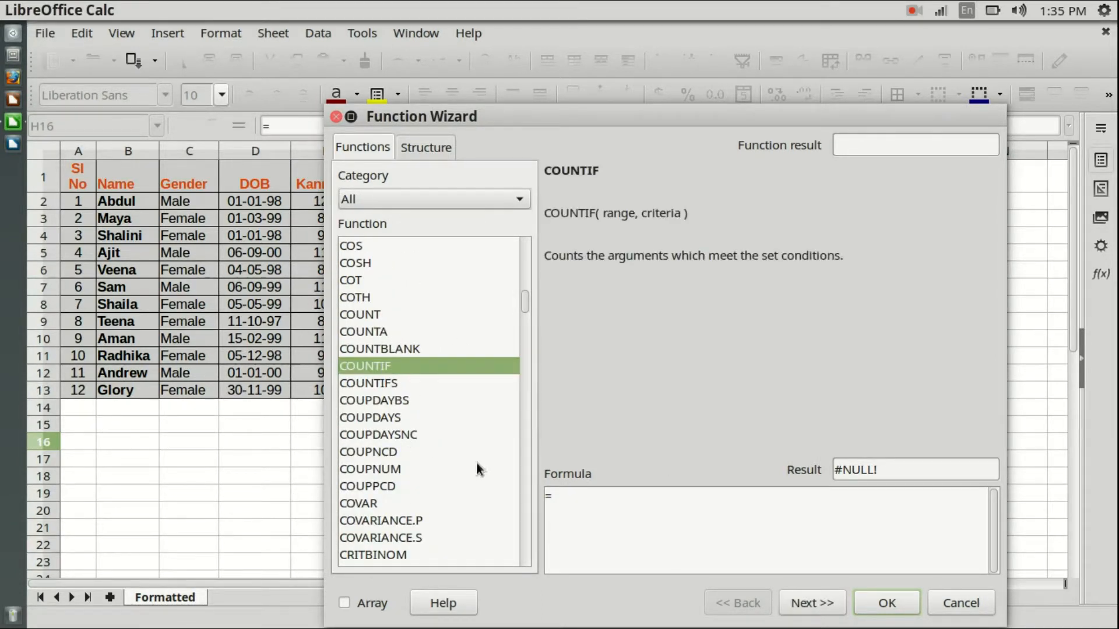
{"action": "left_click", "coordinate": [824, 604]}
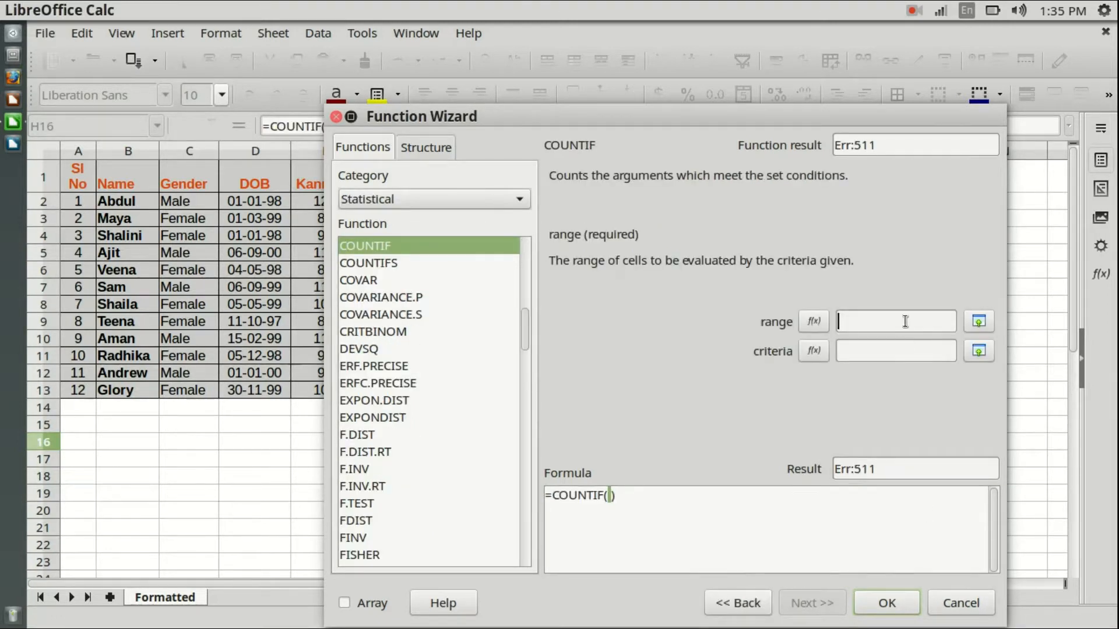
- Set the COUNTIF range to L2:L13 and the criteria to ">75", and insert the formula in H16
{"action": "left_click", "coordinate": [981, 323]}
{"action": "left_click_drag", "start_coordinate": [835, 202], "coordinate": [835, 387]}
{"action": "left_click", "coordinate": [746, 140]}
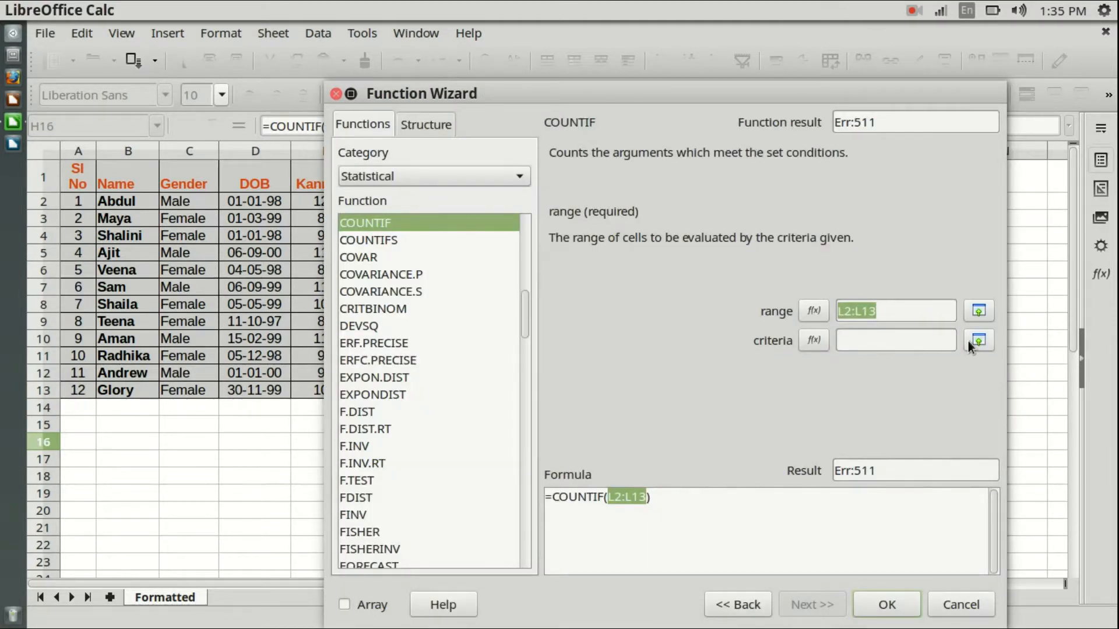
{"action": "left_click", "coordinate": [872, 340]}
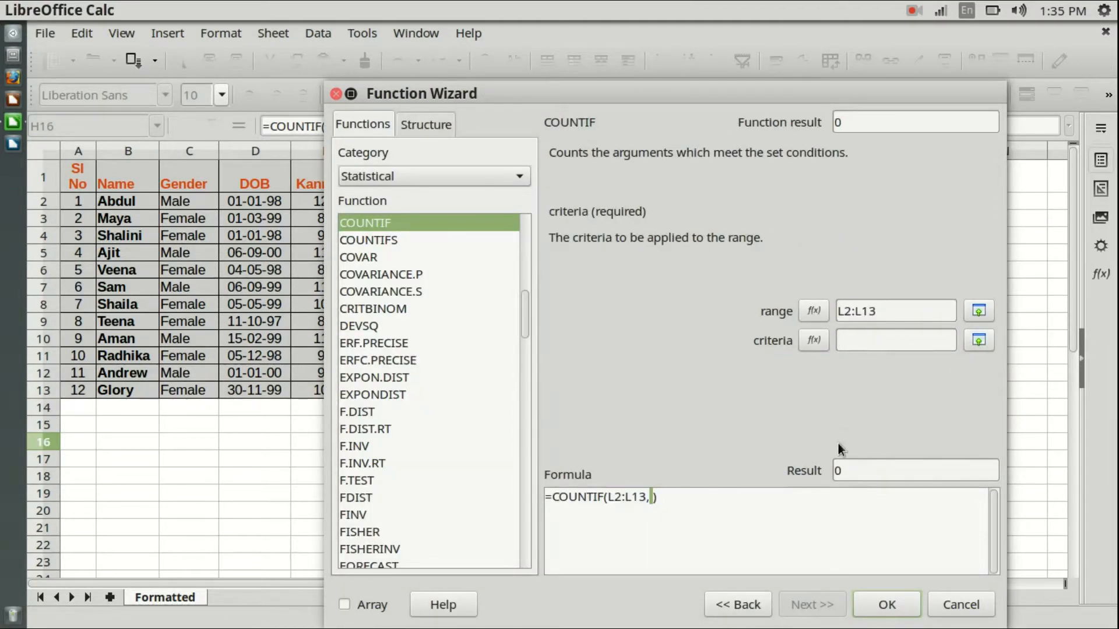
{"action": "type", "text": ">"}
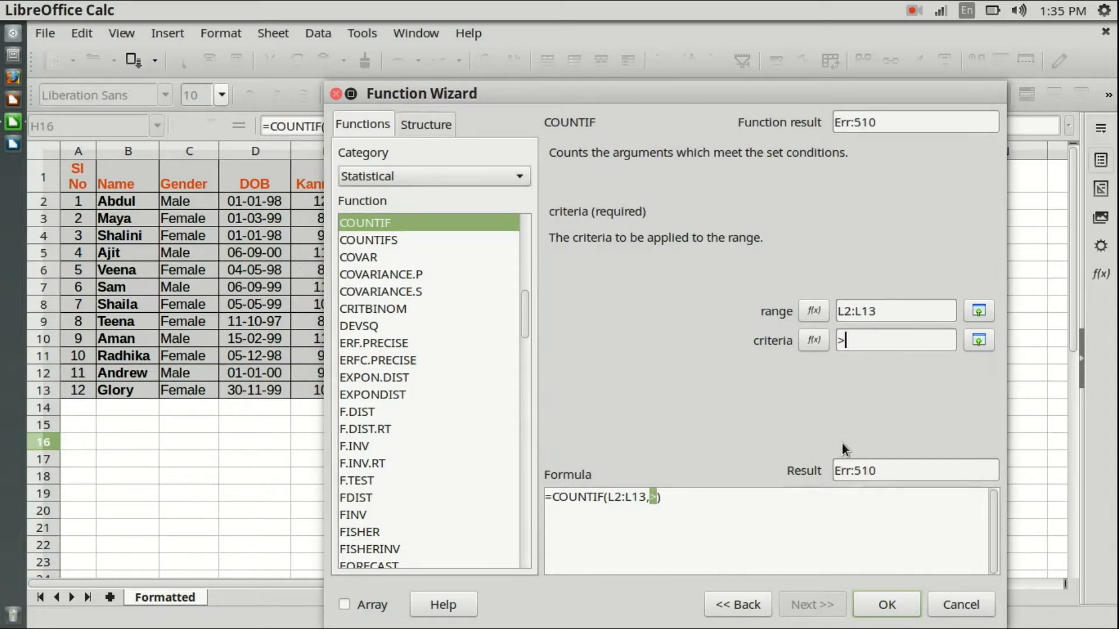
{"action": "type", "text": "75\""}
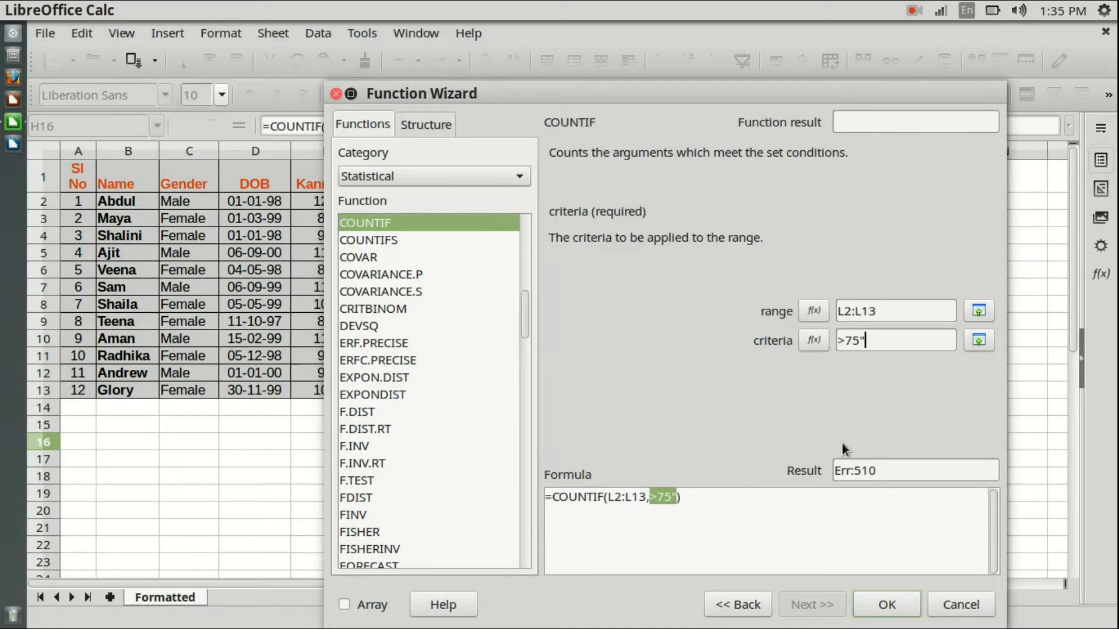
{"action": "left_click", "coordinate": [840, 342]}
{"action": "type", "text": "\""}
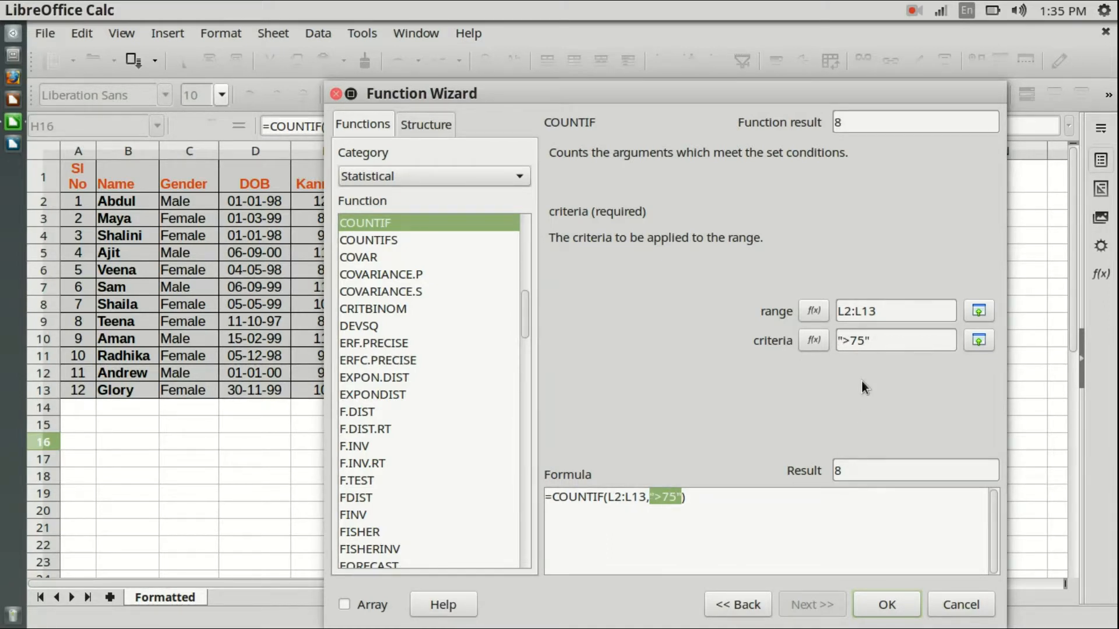
{"action": "left_click", "coordinate": [888, 605]}
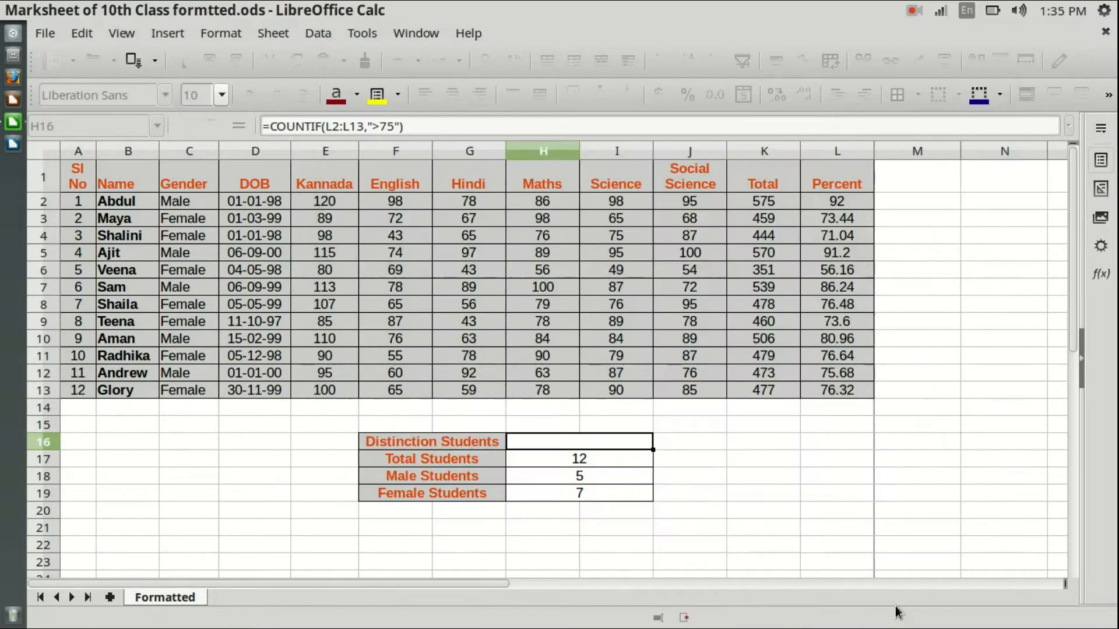
{"action": "left_click", "coordinate": [742, 490]}
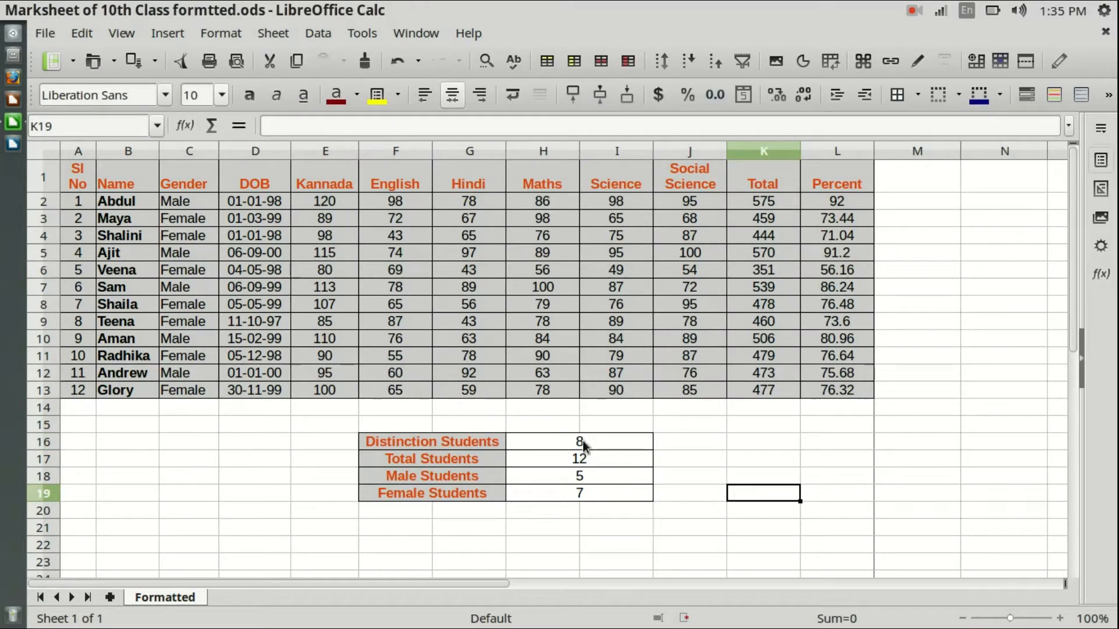
- Review the COUNTIF formula in H16 and its quoted criteria, leaving it without changing anything
{"action": "left_click", "coordinate": [584, 441]}
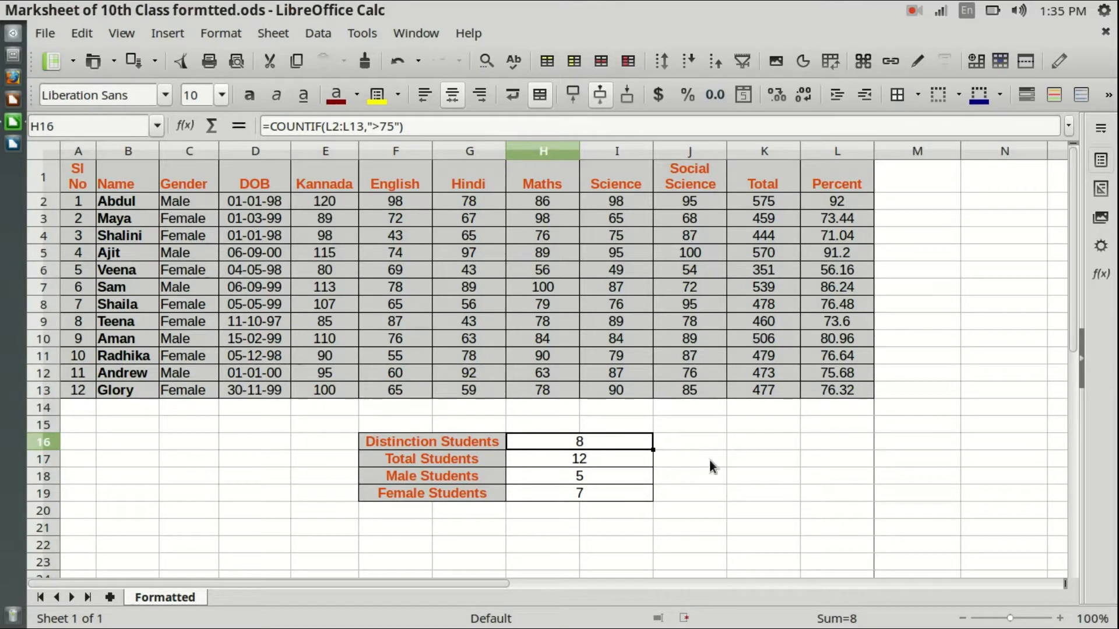
{"action": "left_click", "coordinate": [726, 449]}
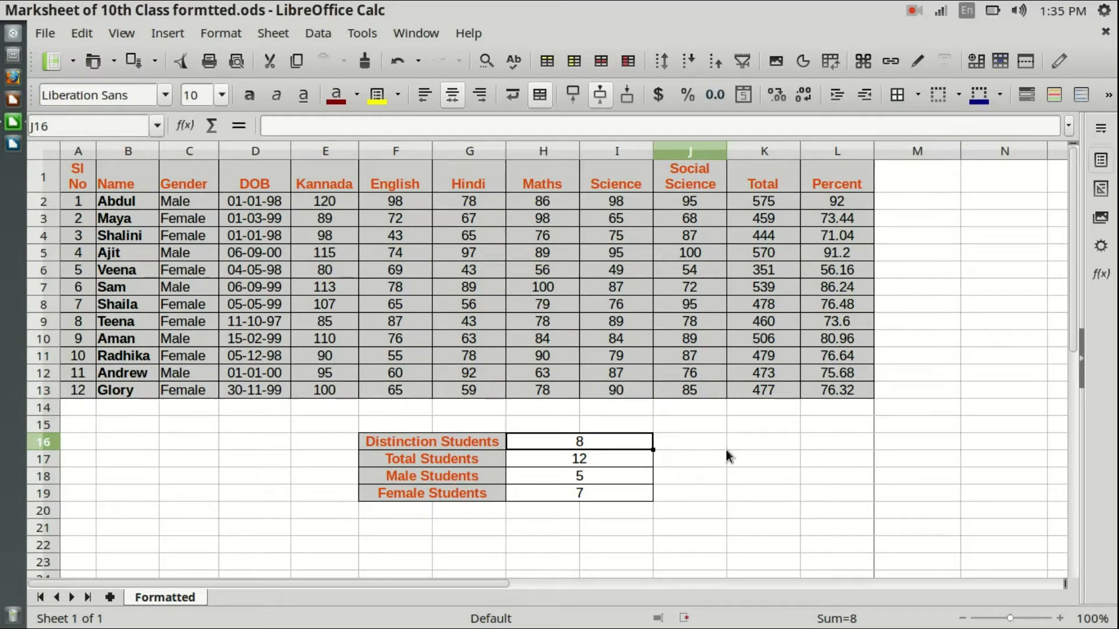
{"action": "left_click", "coordinate": [585, 440]}
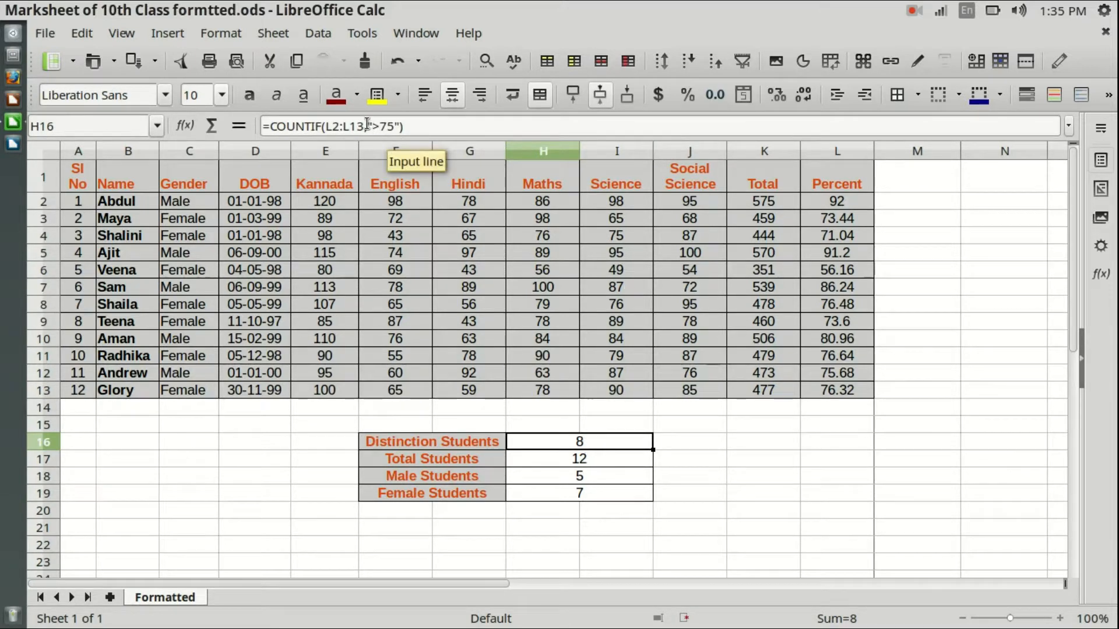
{"action": "double_click", "coordinate": [368, 126]}
{"action": "left_click", "coordinate": [399, 127]}
{"action": "left_click", "coordinate": [419, 127]}
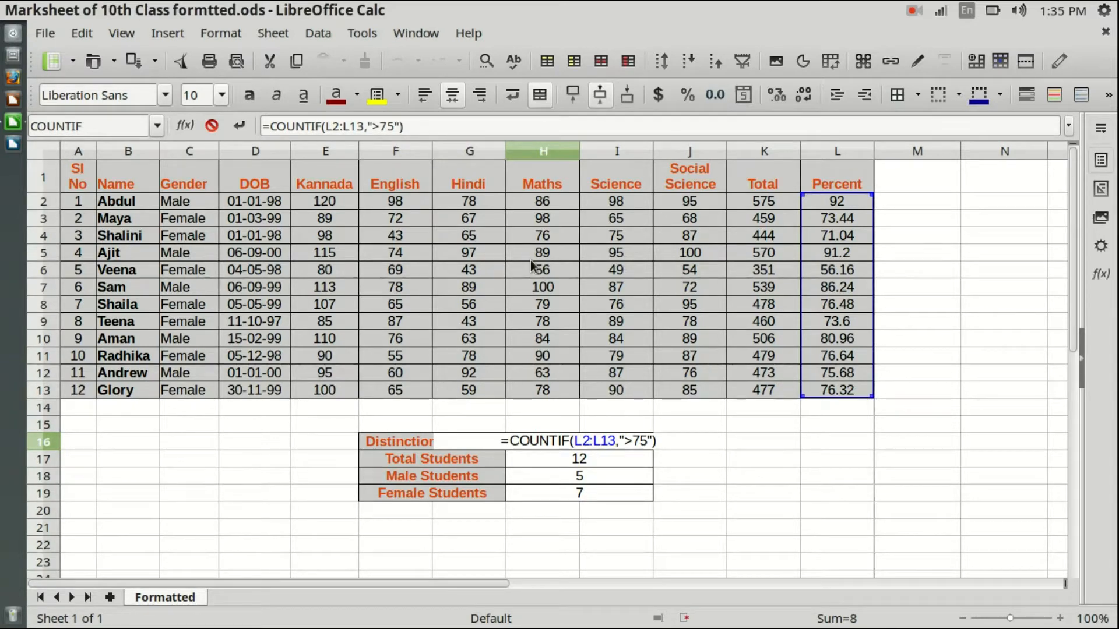
{"action": "key", "text": "Return"}
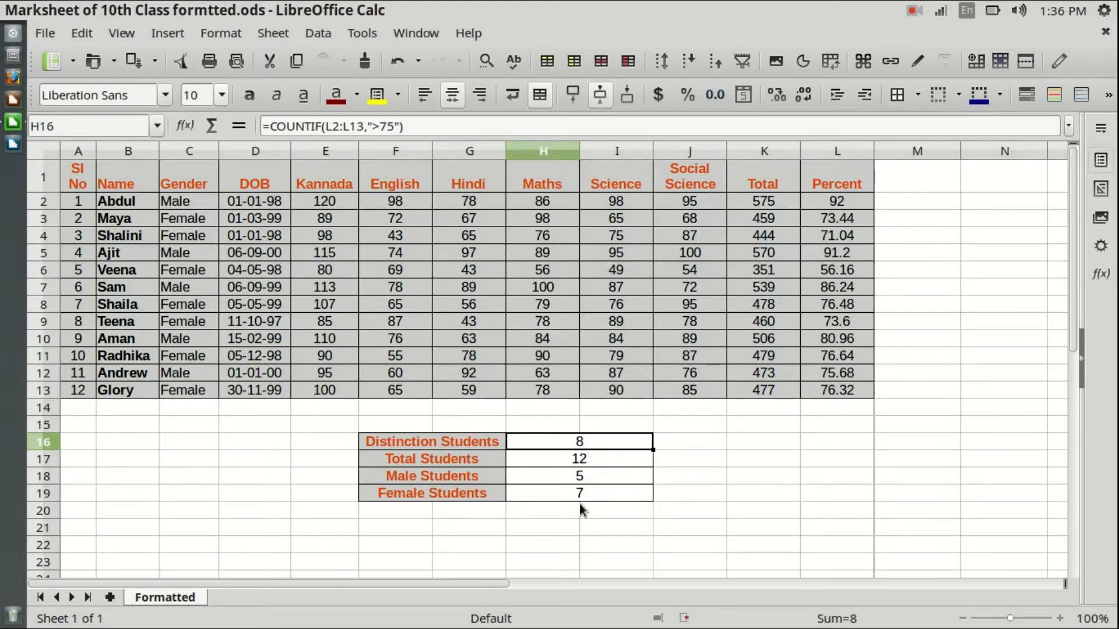
{"action": "left_click", "coordinate": [596, 440]}
{"action": "left_click", "coordinate": [719, 477]}
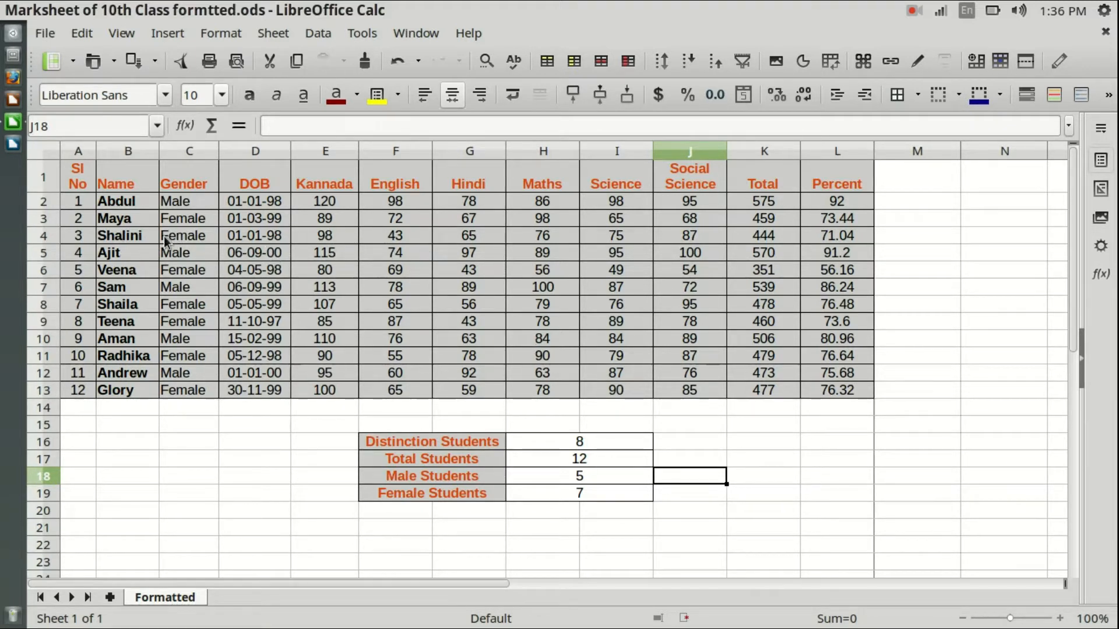
- Check the status bar sum for row 4, H4:I4 and the subject marks E4:J4, and clear the selection
{"action": "left_click", "coordinate": [44, 236]}
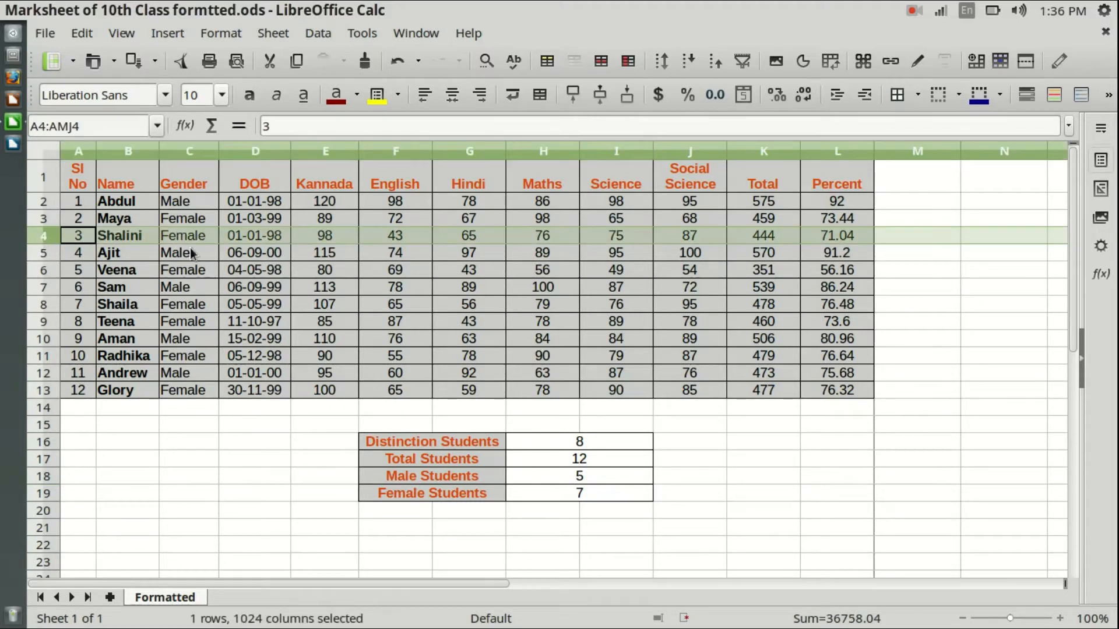
{"action": "left_click", "coordinate": [544, 236]}
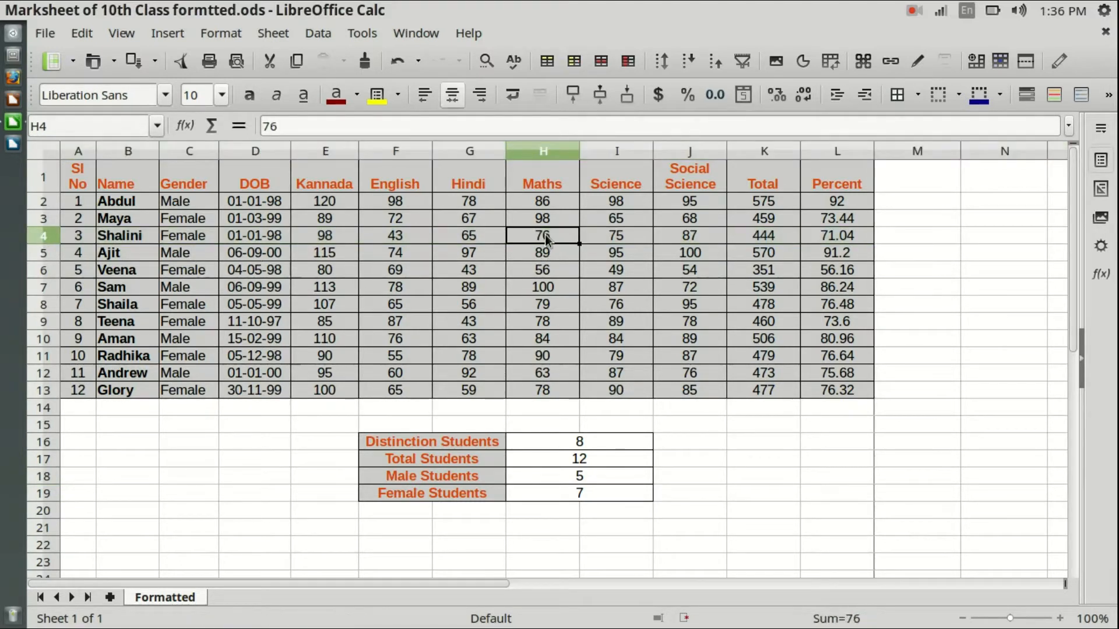
{"action": "left_click_drag", "start_coordinate": [545, 235], "coordinate": [589, 235]}
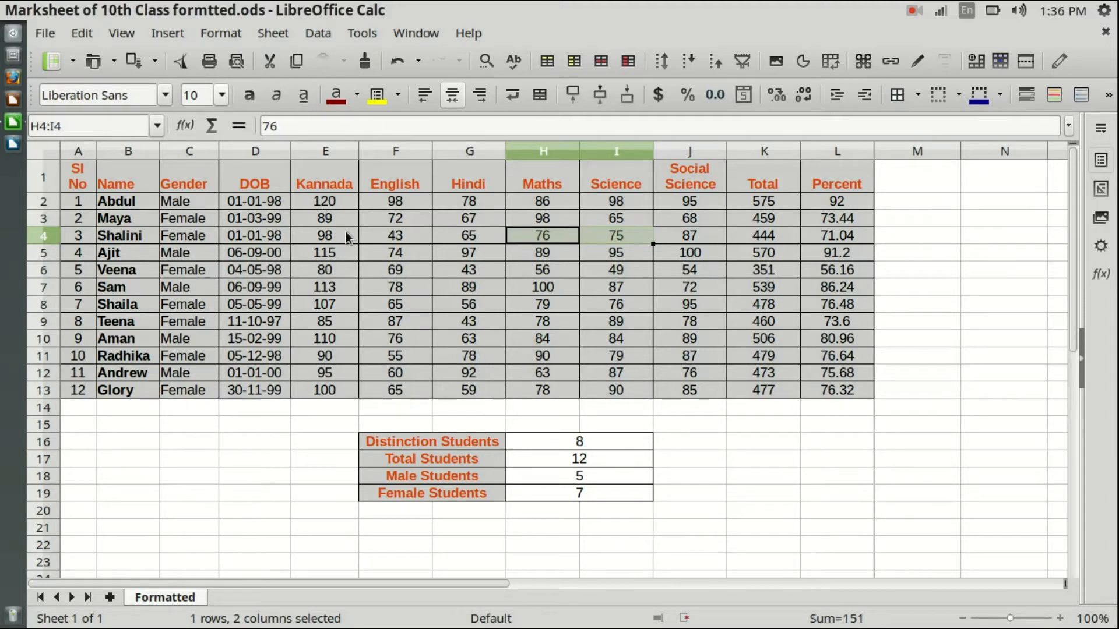
{"action": "left_click_drag", "start_coordinate": [332, 238], "coordinate": [675, 235]}
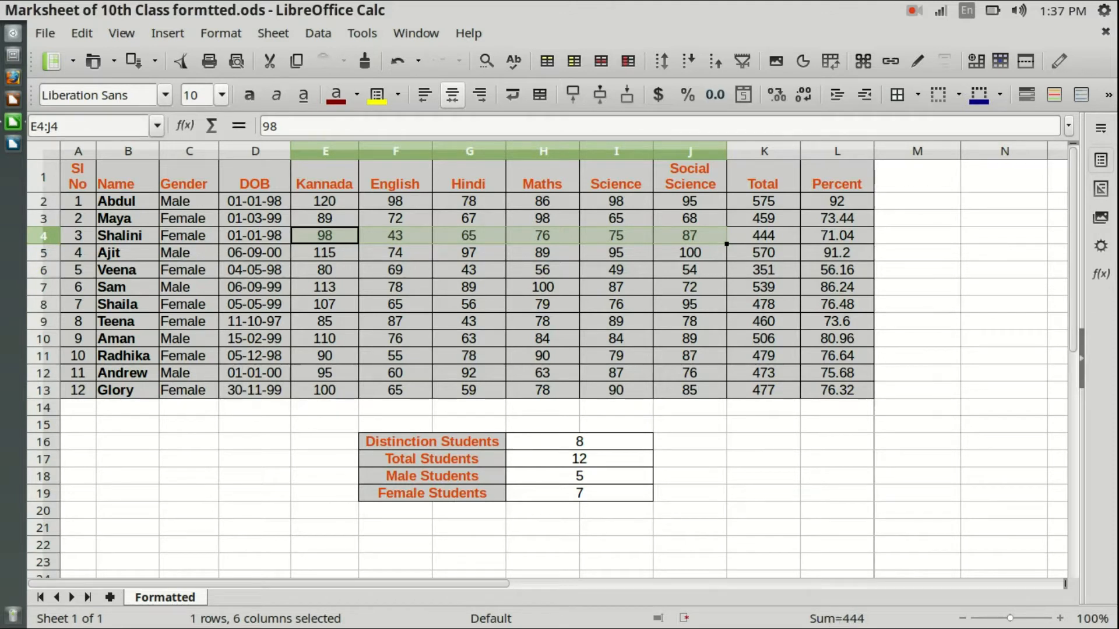
{"action": "left_click", "coordinate": [786, 490]}
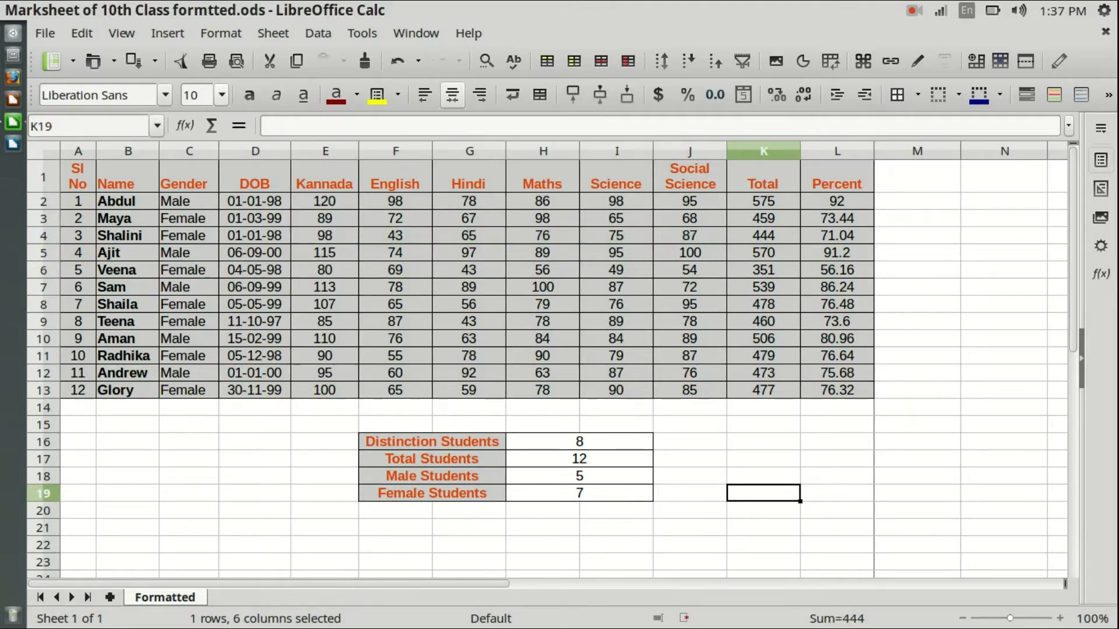
- Switch the status bar calculation to Average and check it for F2:J2, J2:J13 and I2:I13
{"action": "right_click", "coordinate": [839, 621]}
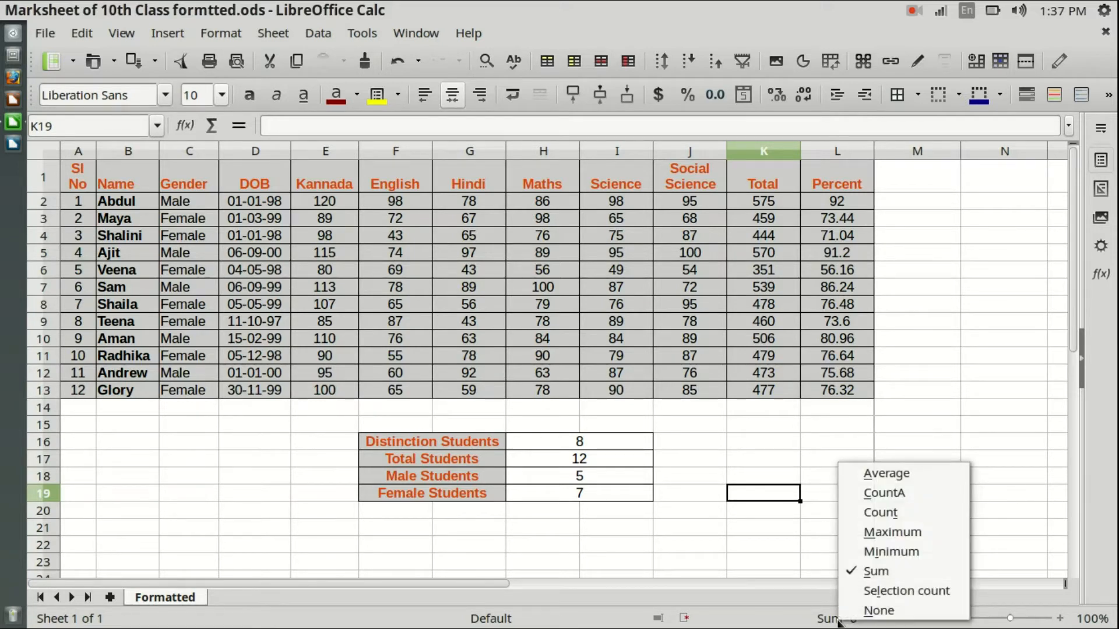
{"action": "left_click", "coordinate": [877, 478]}
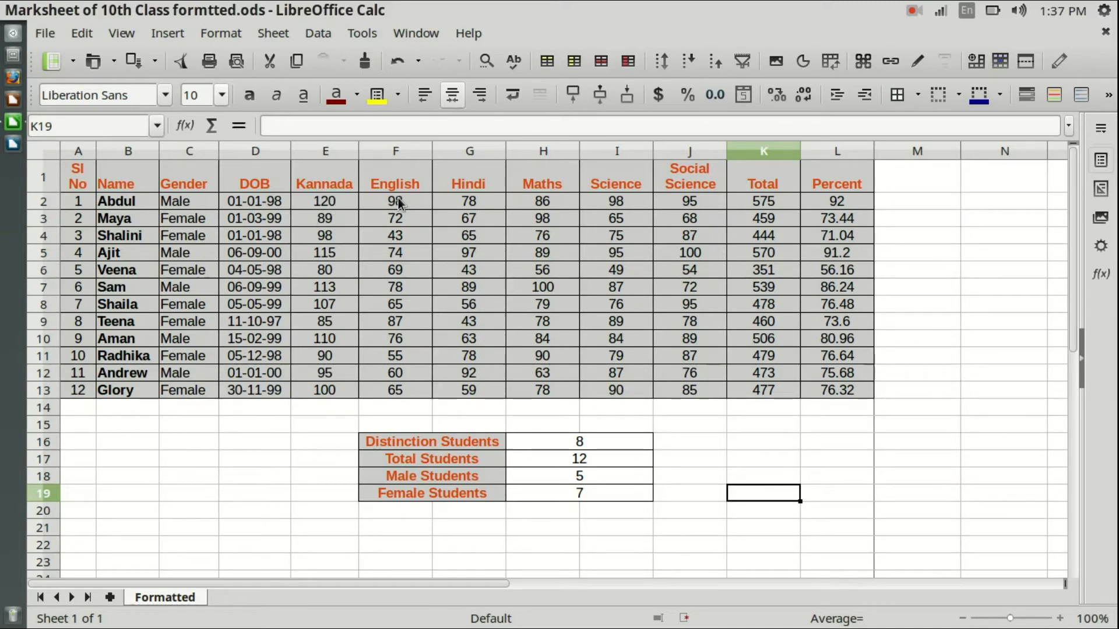
{"action": "left_click_drag", "start_coordinate": [387, 204], "coordinate": [686, 203]}
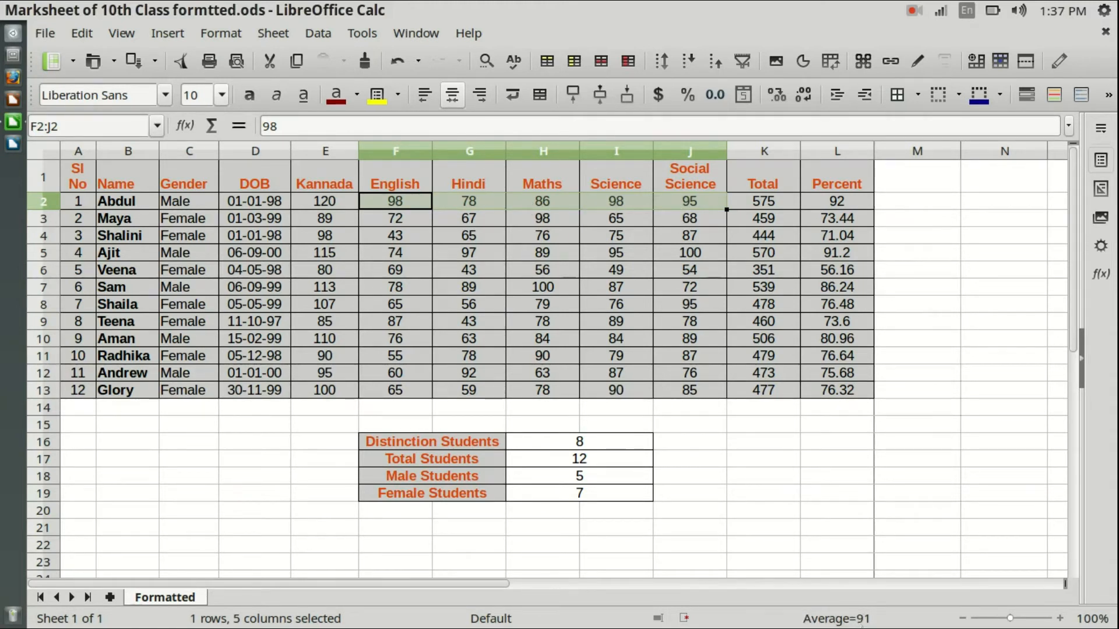
{"action": "left_click", "coordinate": [731, 442]}
{"action": "left_click_drag", "start_coordinate": [691, 204], "coordinate": [703, 387]}
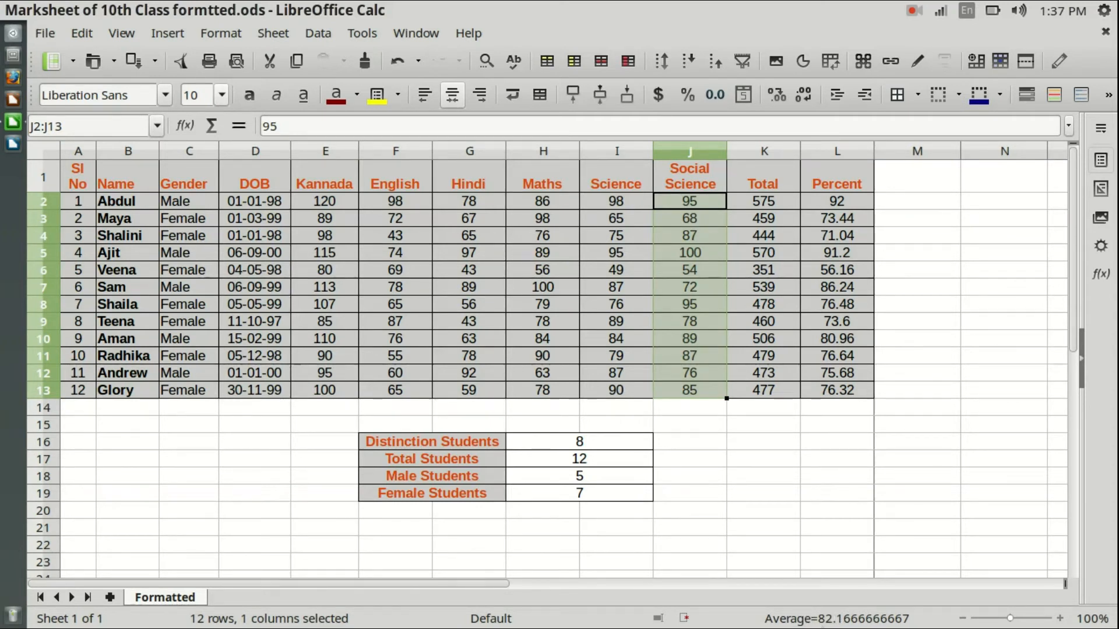
{"action": "left_click_drag", "start_coordinate": [622, 201], "coordinate": [616, 385]}
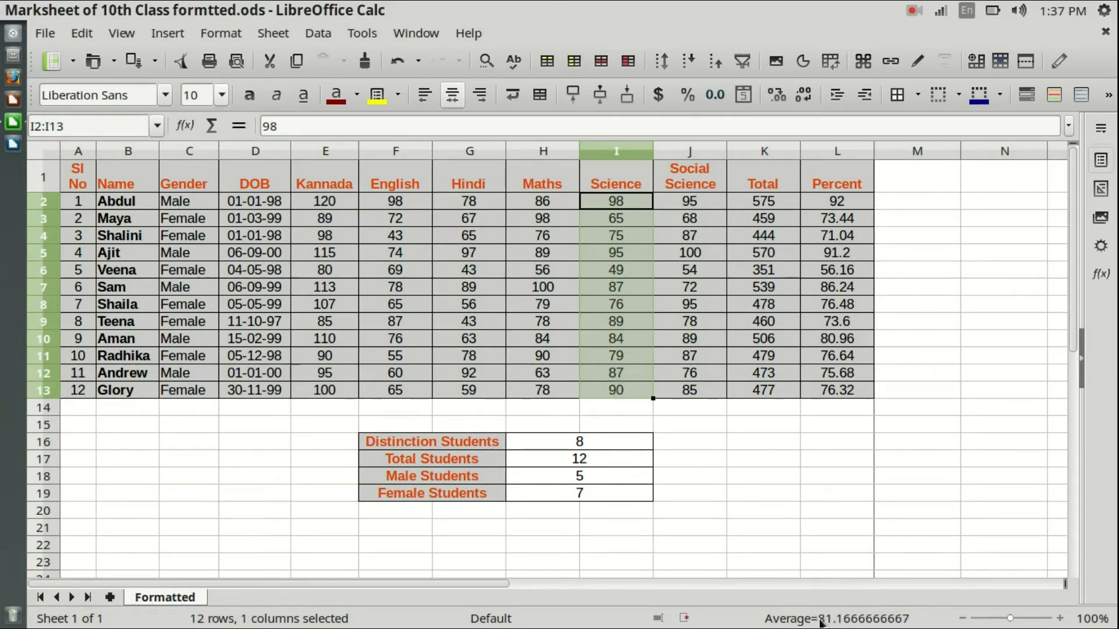
- Check the maximum and minimum of the Science marks I2:I13 in the status bar, and leave its calculation set to Count
{"action": "right_click", "coordinate": [799, 623]}
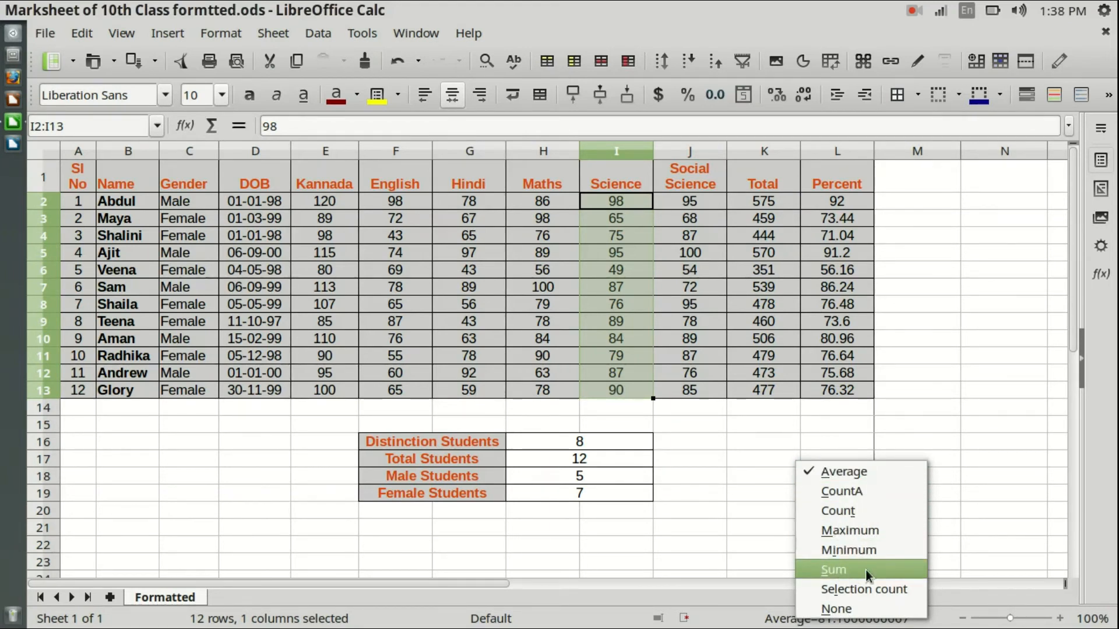
{"action": "left_click", "coordinate": [848, 533]}
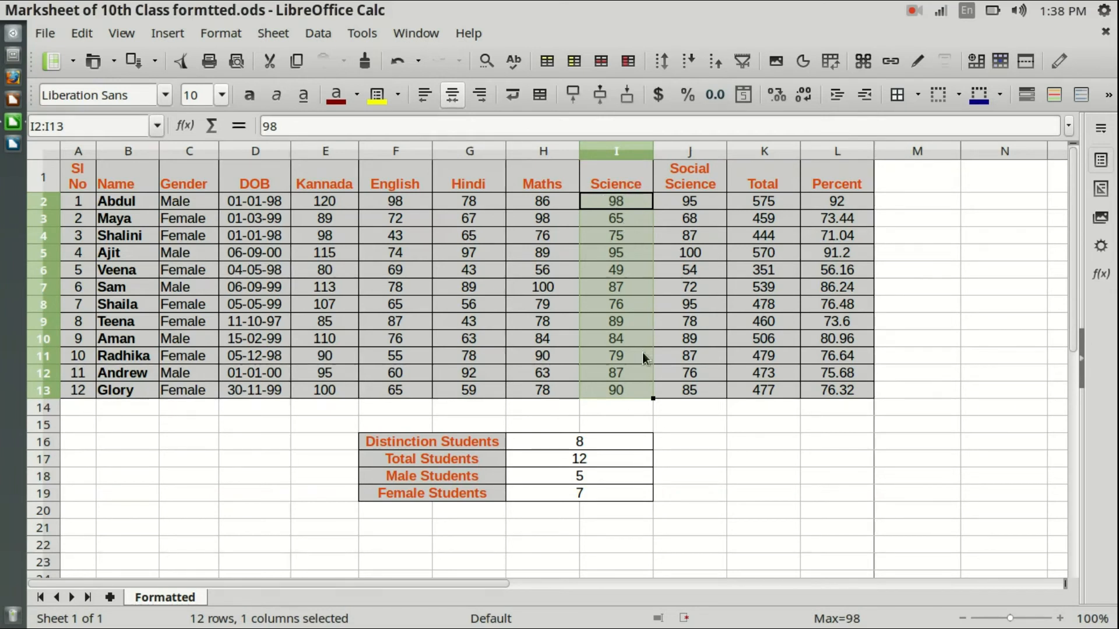
{"action": "right_click", "coordinate": [823, 619]}
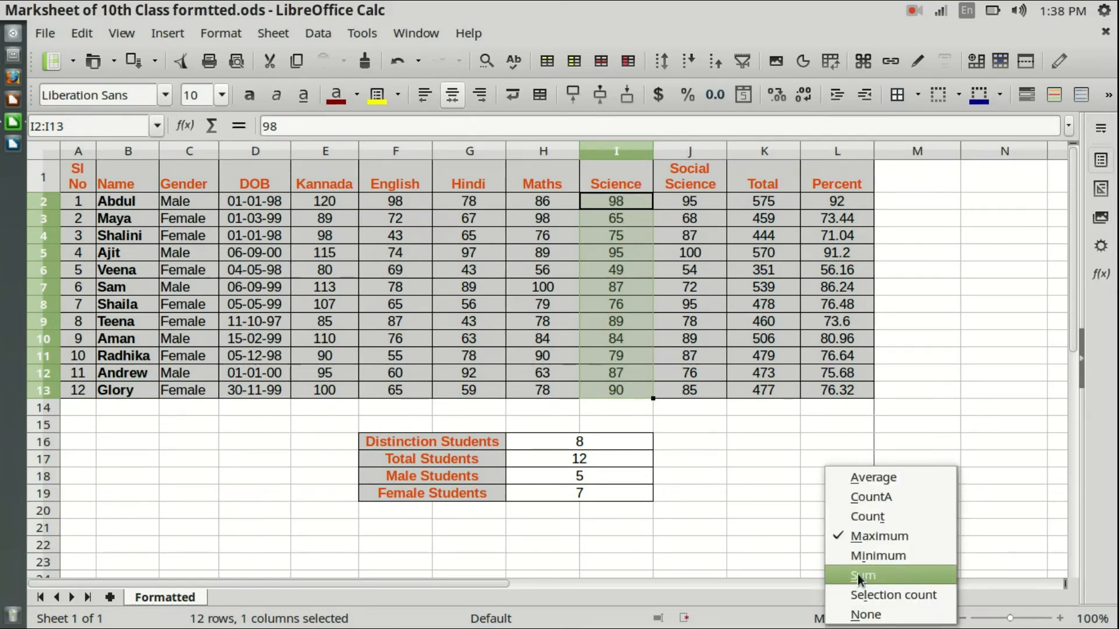
{"action": "left_click", "coordinate": [859, 558]}
{"action": "right_click", "coordinate": [849, 621]}
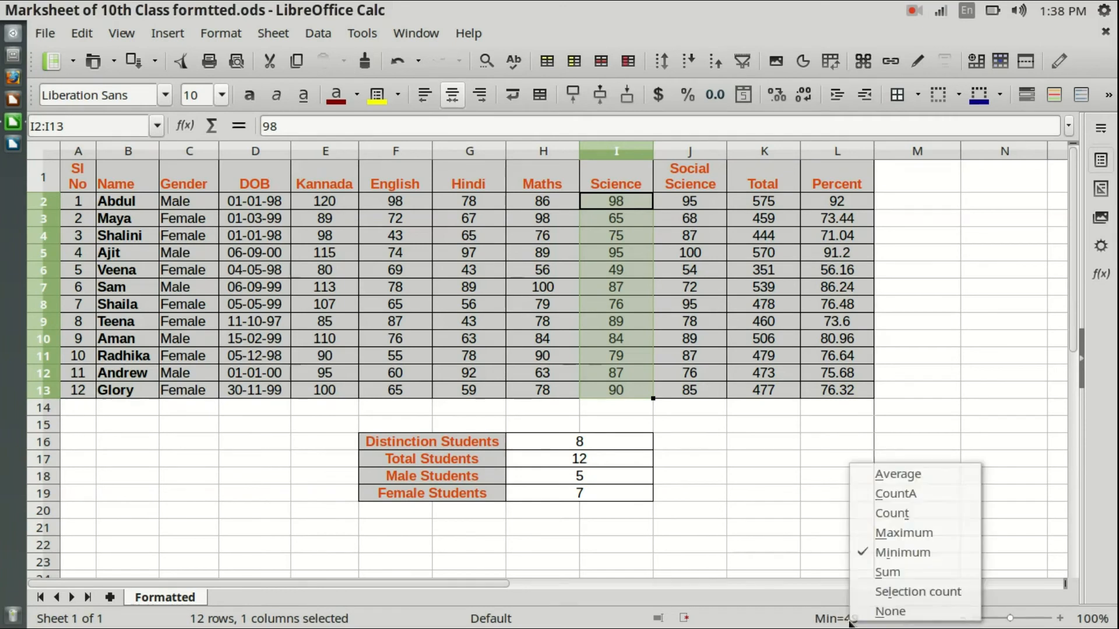
{"action": "left_click", "coordinate": [895, 515]}
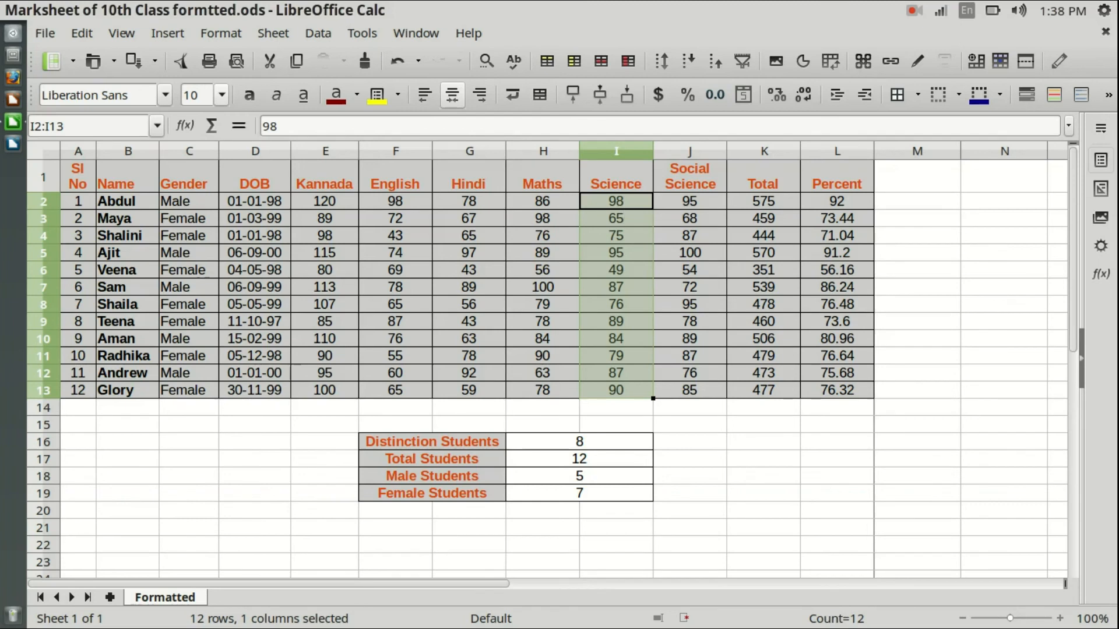
- Leave the status bar calculation choices without changing anything, view the distinction students formula in H16, and move to empty cell J20
{"action": "right_click", "coordinate": [838, 619]}
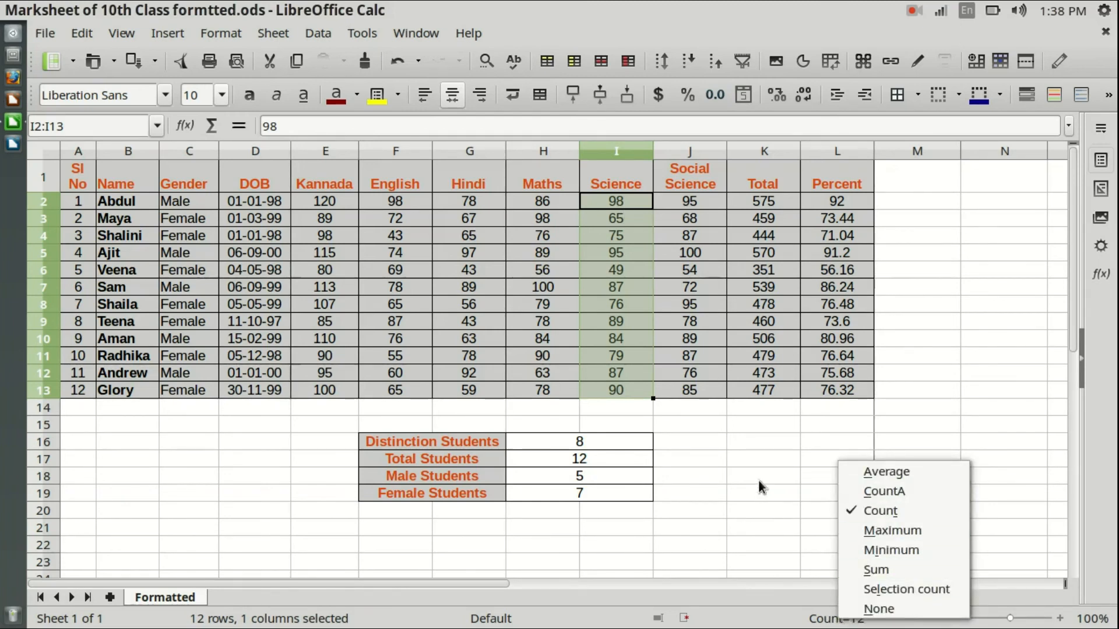
{"action": "left_click", "coordinate": [822, 494]}
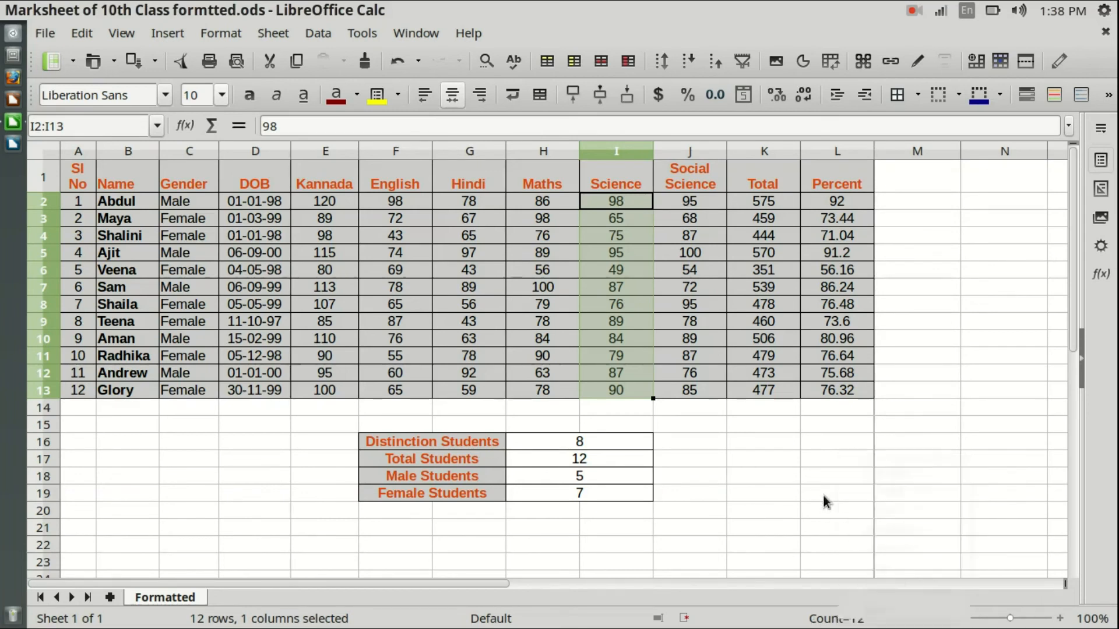
{"action": "left_click", "coordinate": [598, 444]}
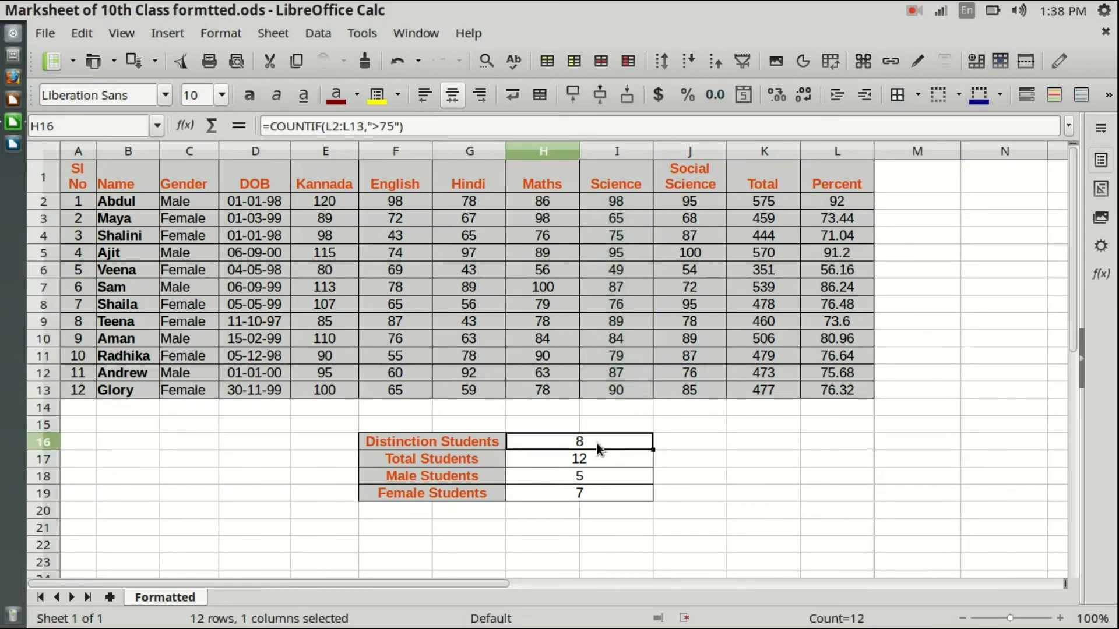
{"action": "left_click", "coordinate": [671, 507]}
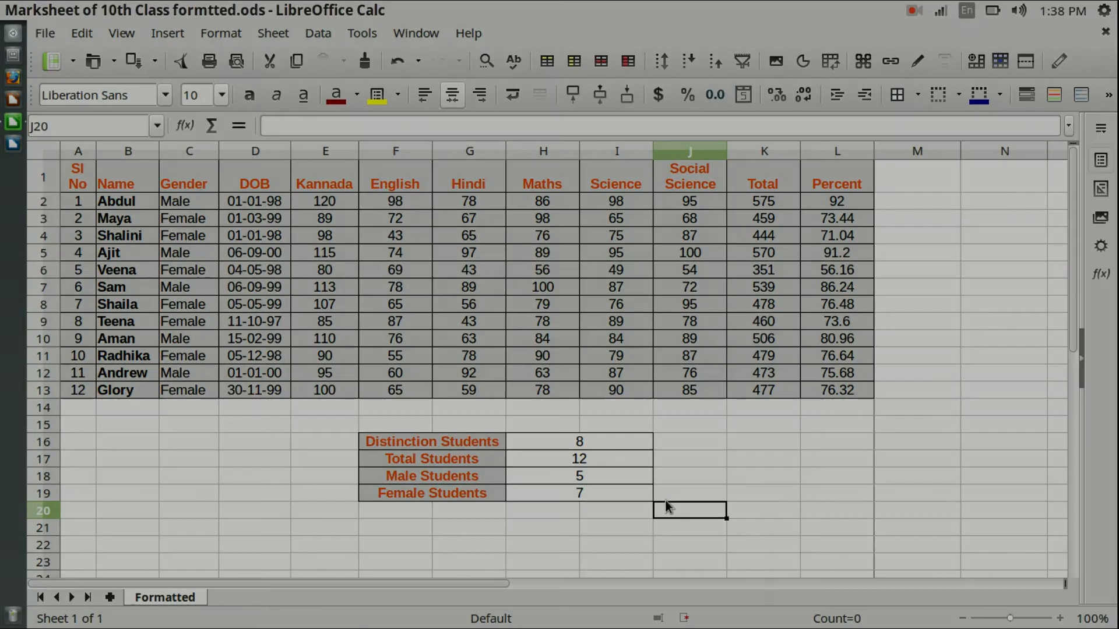